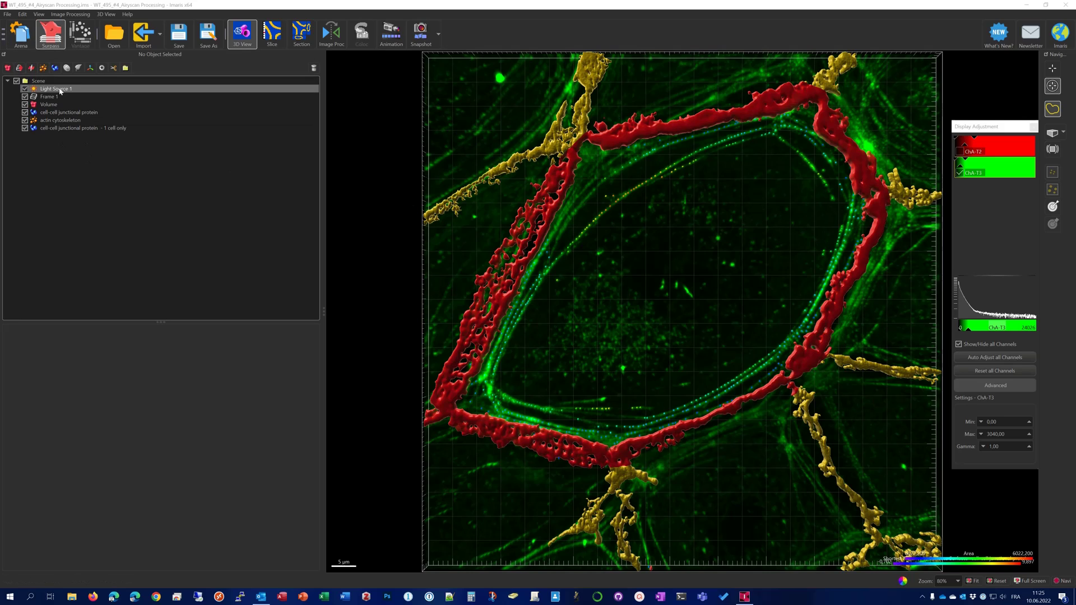
Step: Reopen the WT_495_#4_Airyscan Processing.ims image from the Arena as image only, without its Surpass objects
click(18, 39)
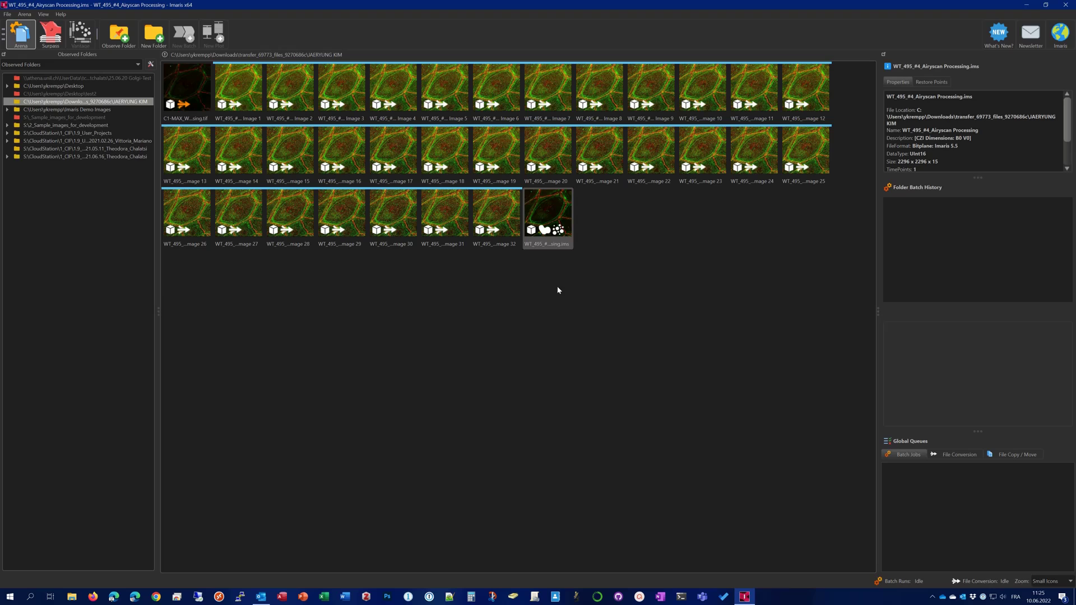
right_click(537, 207)
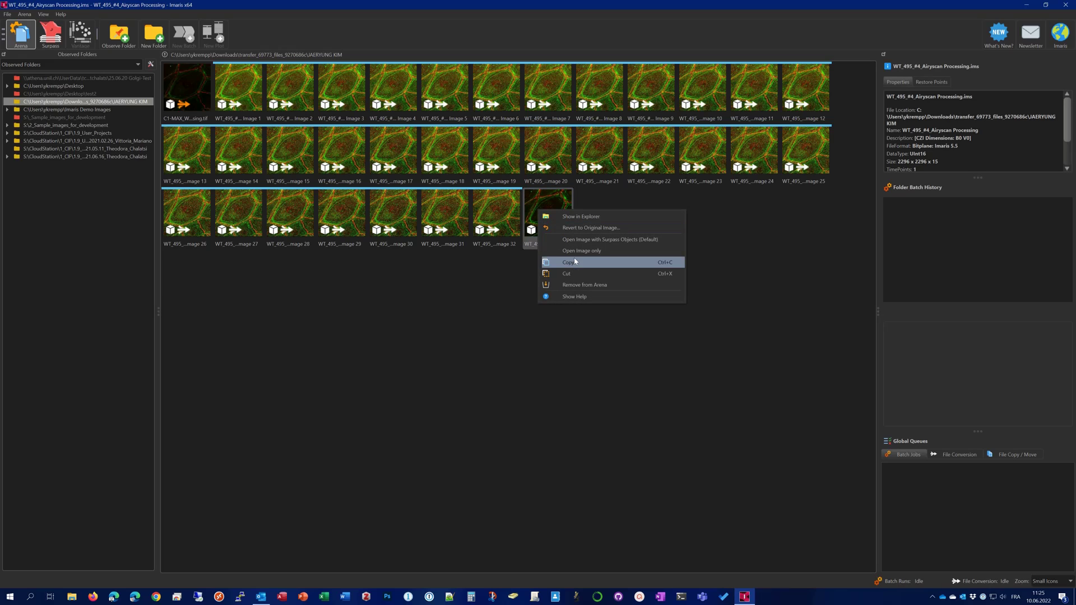
click(603, 252)
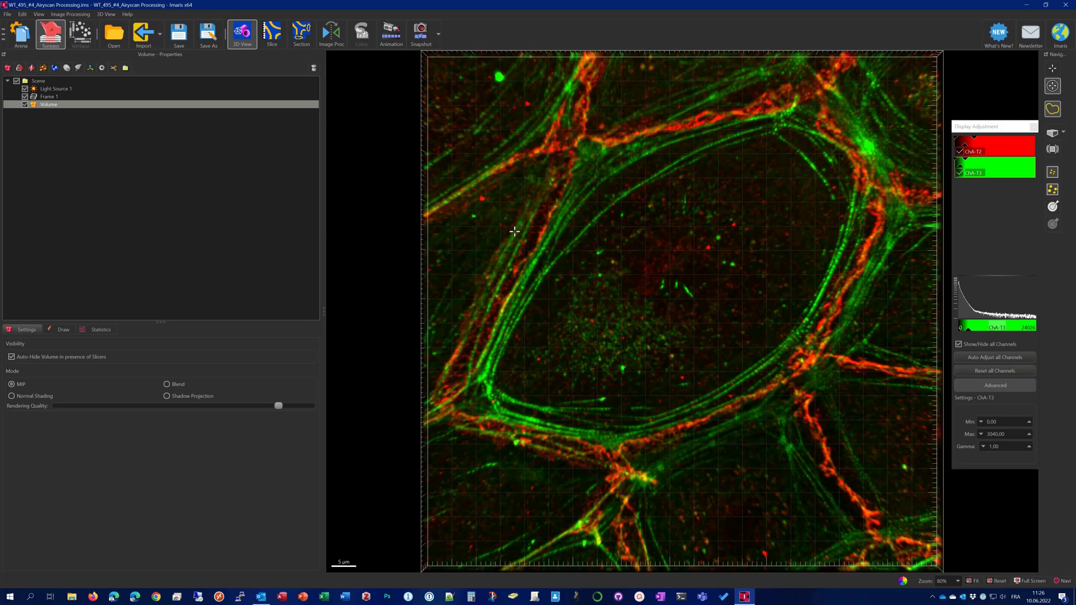
Step: Examine the image's geometry properties, including its size in voxels, data size and voxel dimensions
click(23, 15)
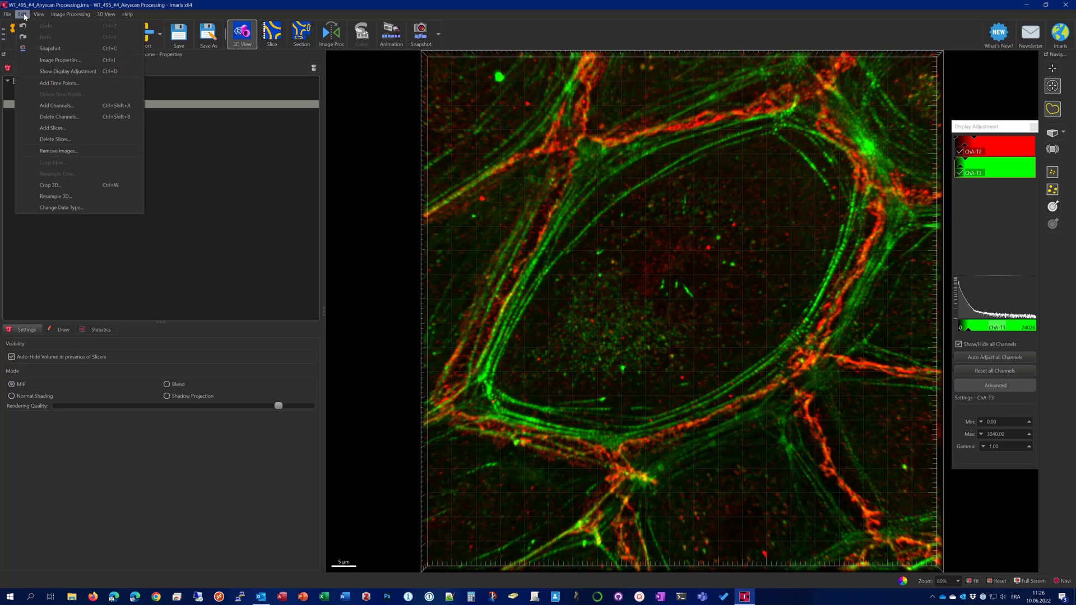
click(45, 61)
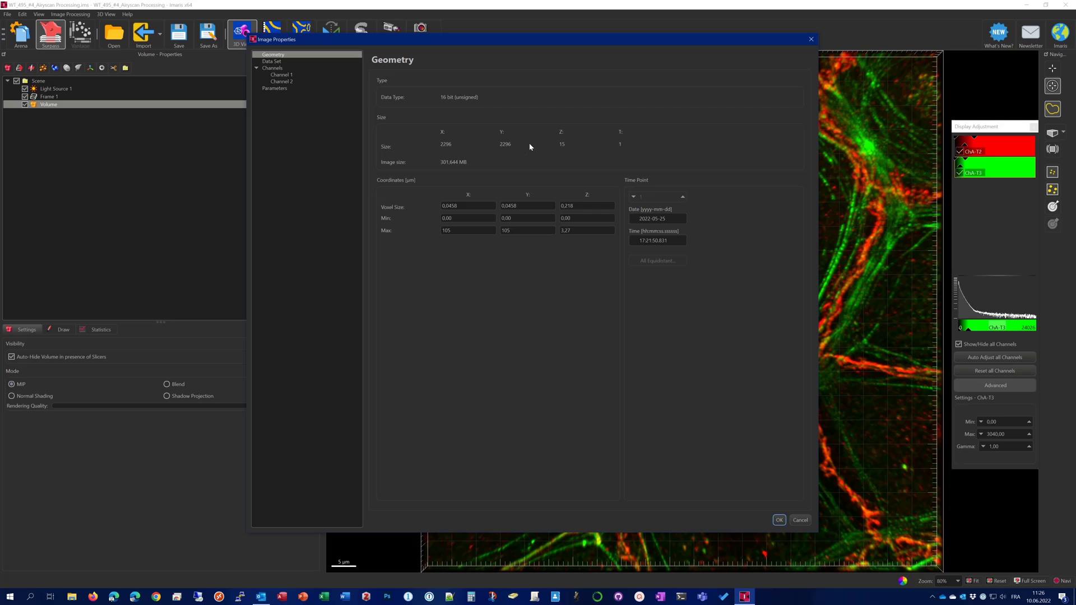
drag(598, 43, 418, 56)
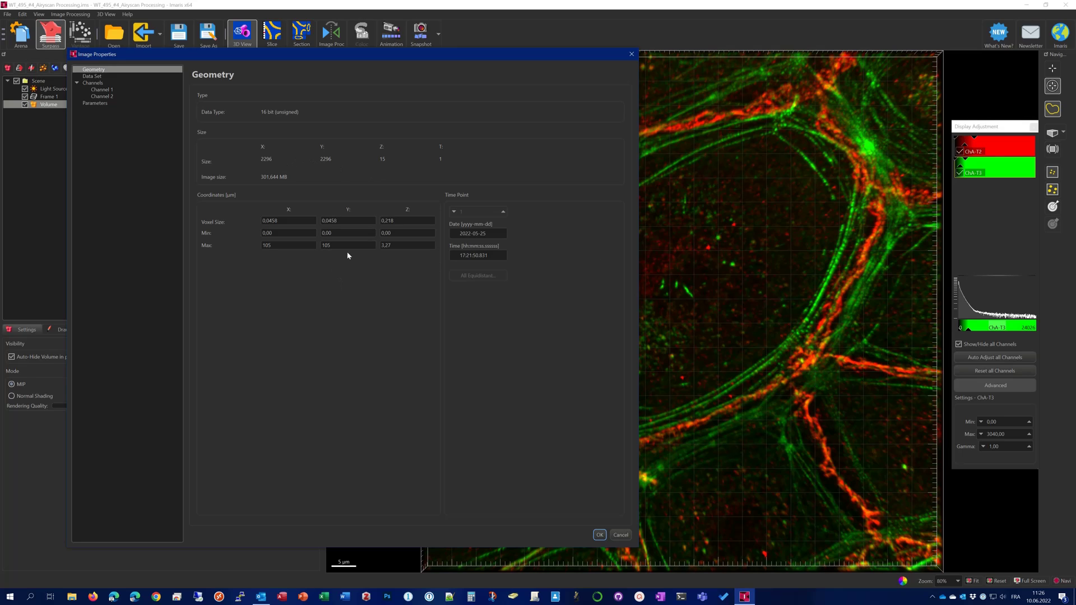
click(620, 535)
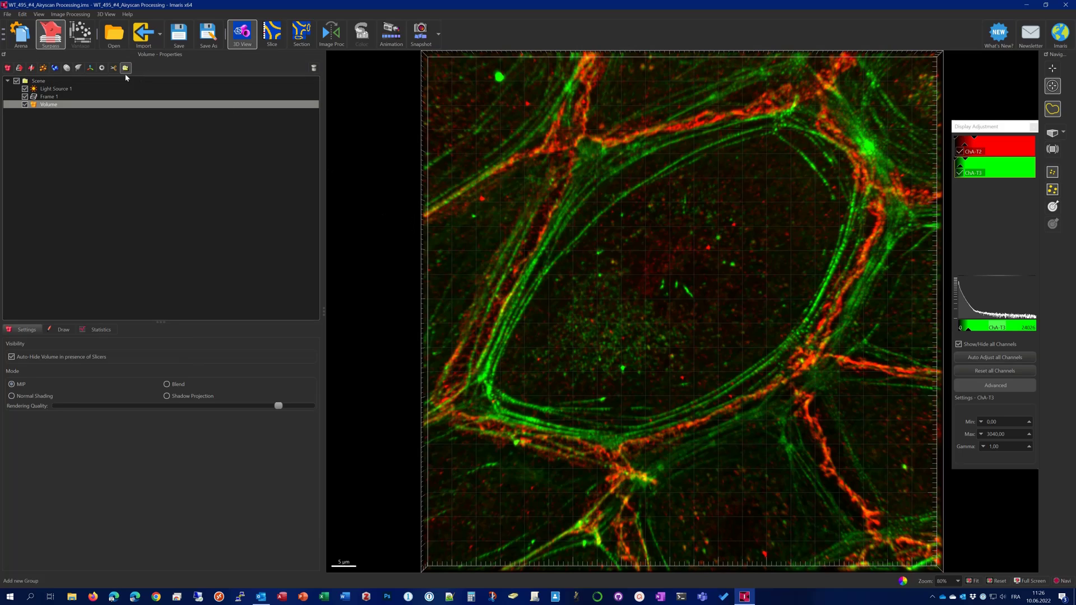
Step: Resample the image in 3D to 1024 voxels in X and Y with a fixed X/Y ratio, keeping 15 slices in Z
click(24, 15)
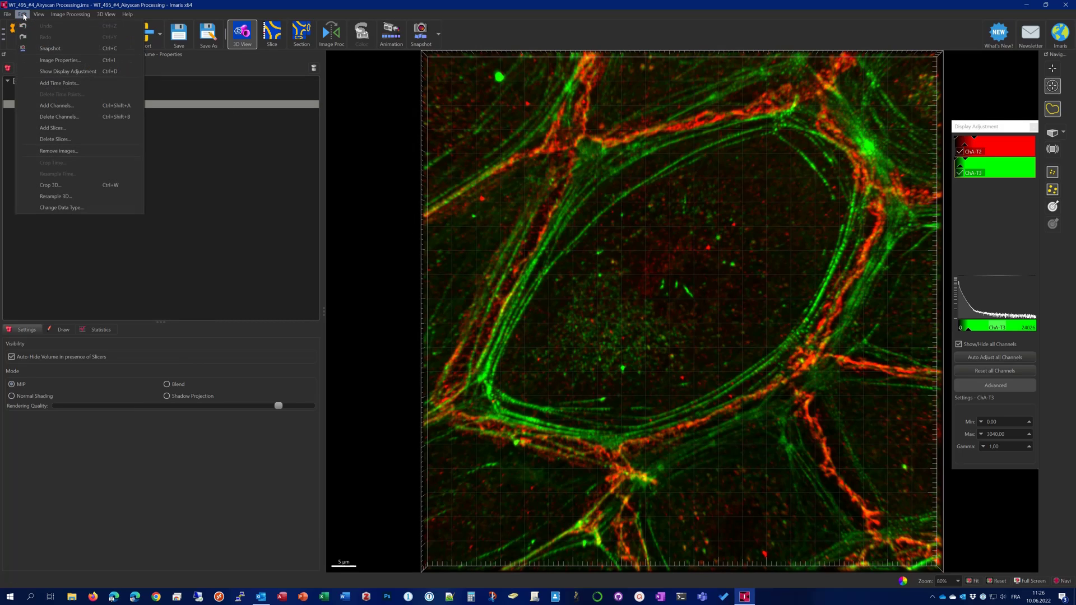
click(66, 196)
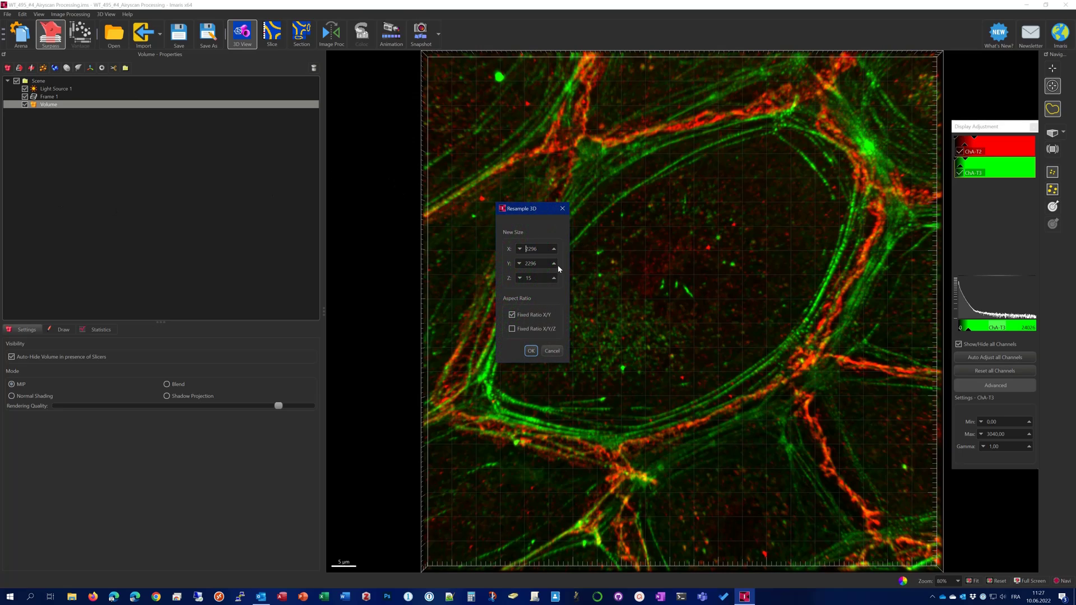
drag(539, 248, 513, 248)
text(1024)
click(542, 278)
click(531, 352)
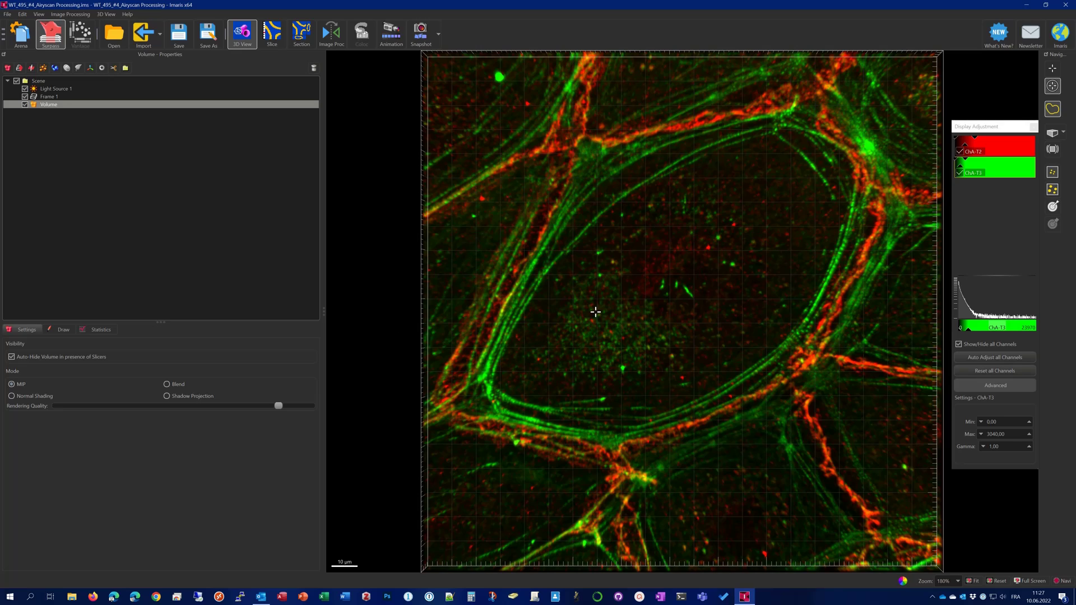
Step: Hide channel ChA-T3 and apply a Gaussian Filter with a width of 0.5 µm to channel ChA-T2
click(960, 173)
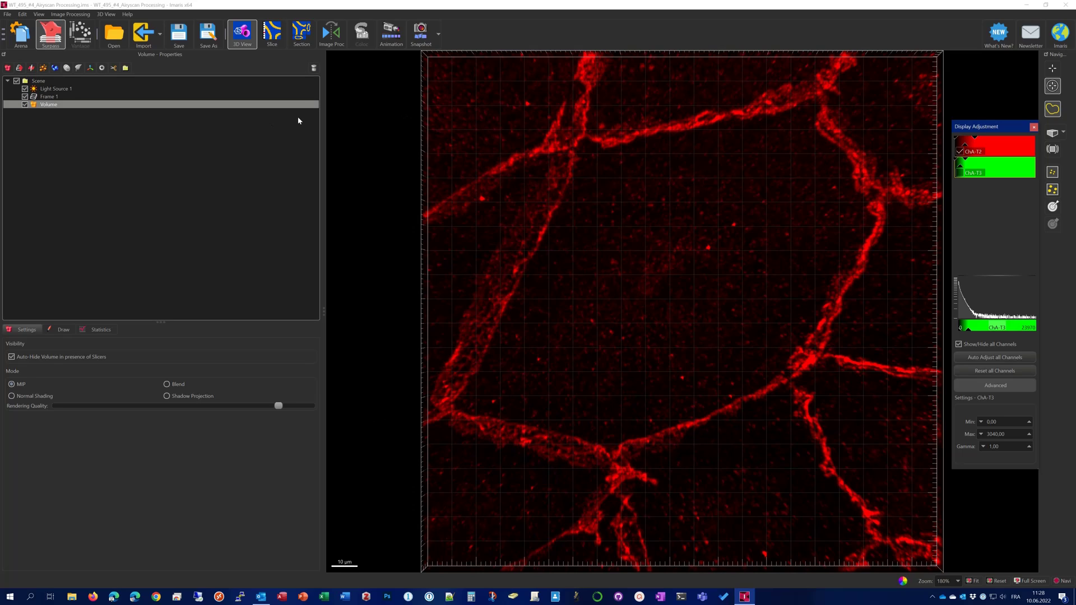
click(332, 36)
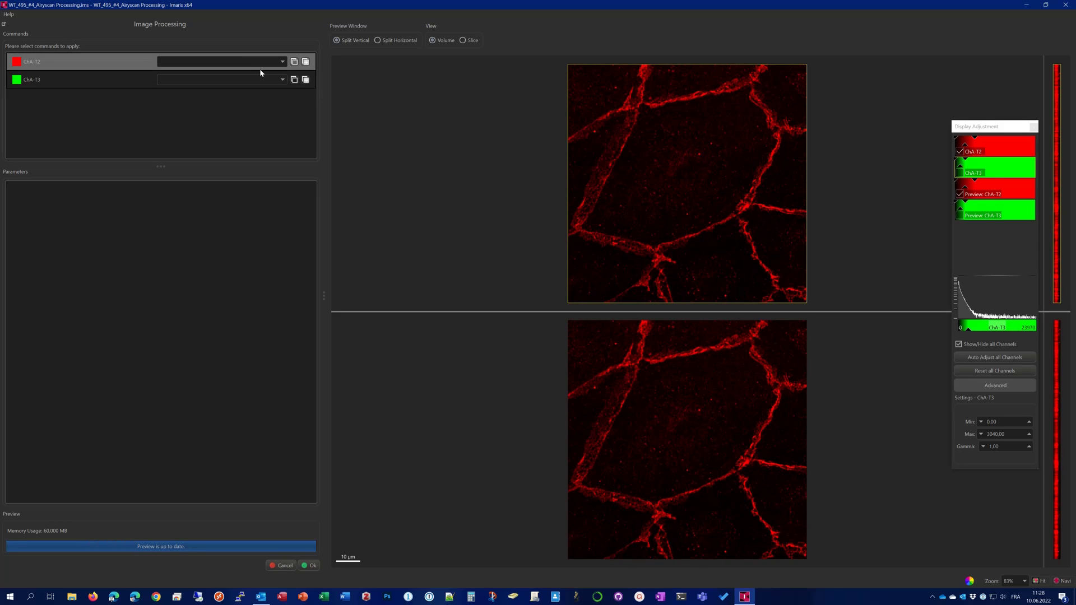
click(283, 63)
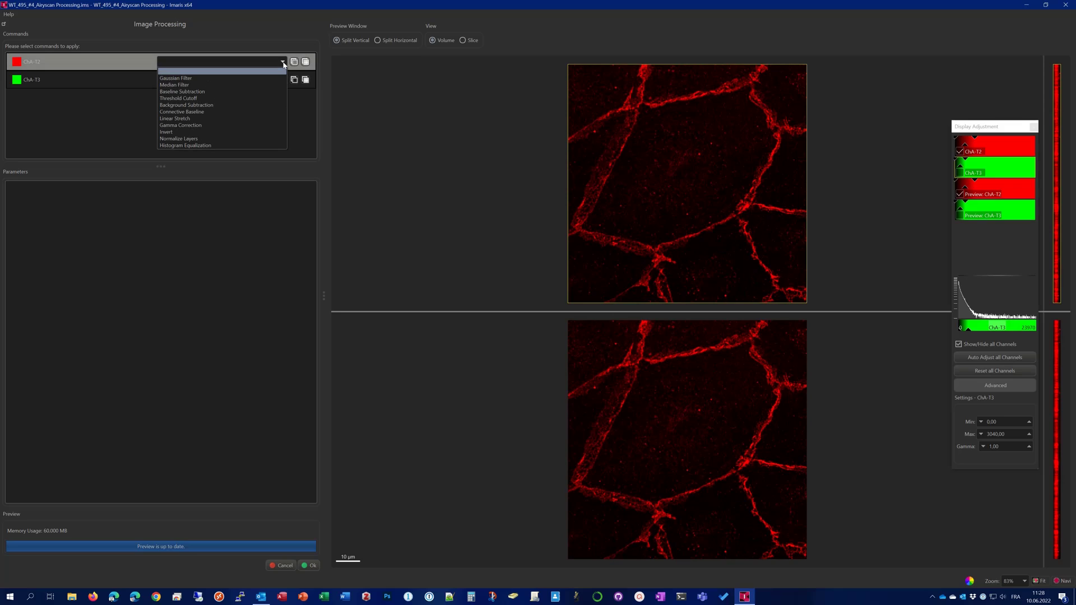
click(253, 79)
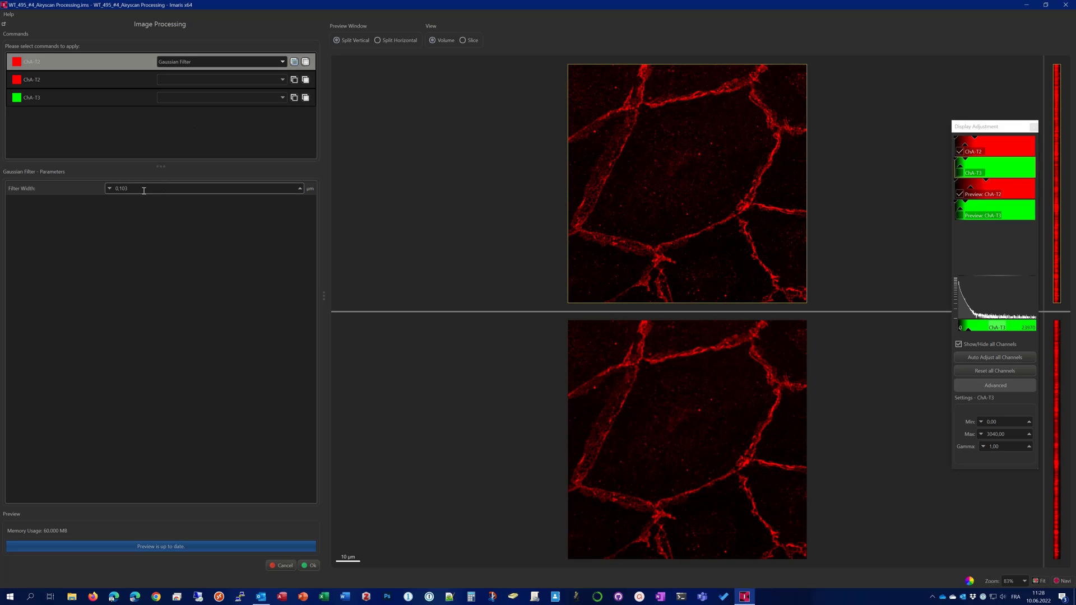
double_click(120, 188)
text(5)
key(Return)
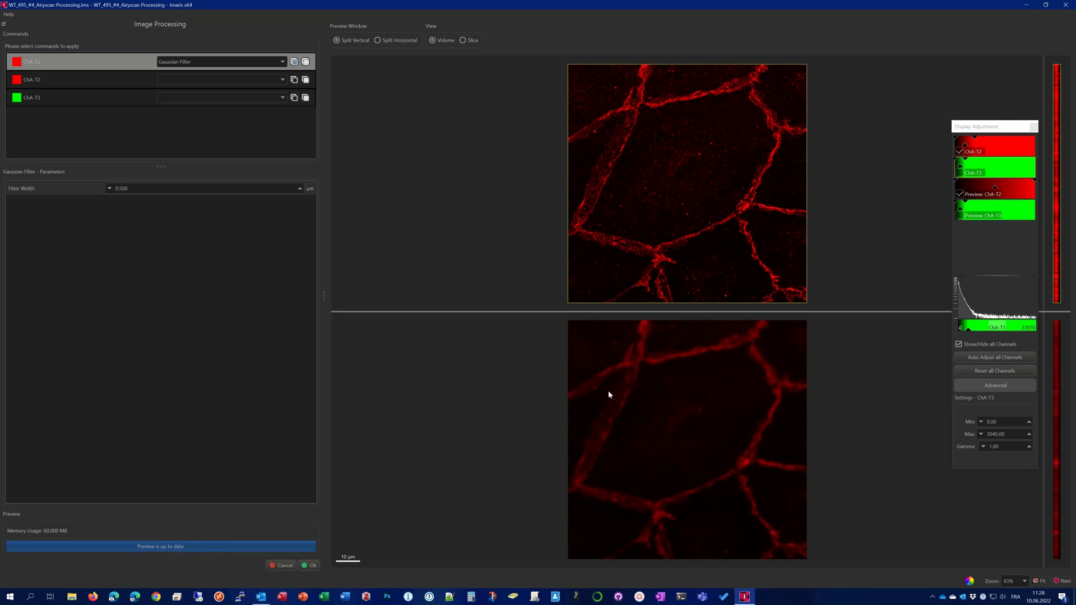
click(308, 566)
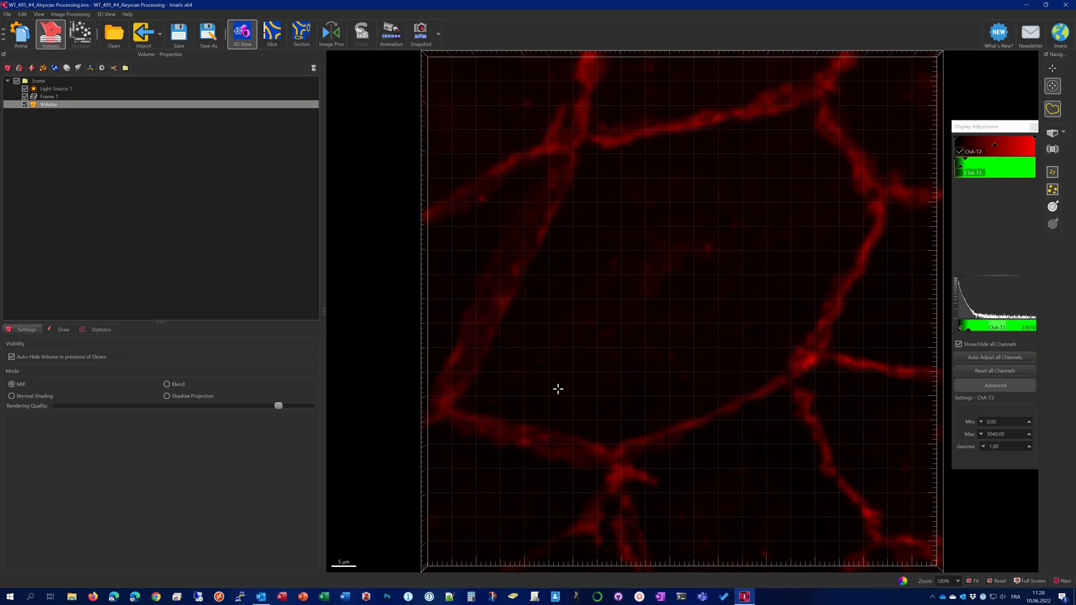
Step: Start a new Surfaces object without surface classification, using smoothed channel ChA-T2 as source with absolute intensity thresholding
click(54, 68)
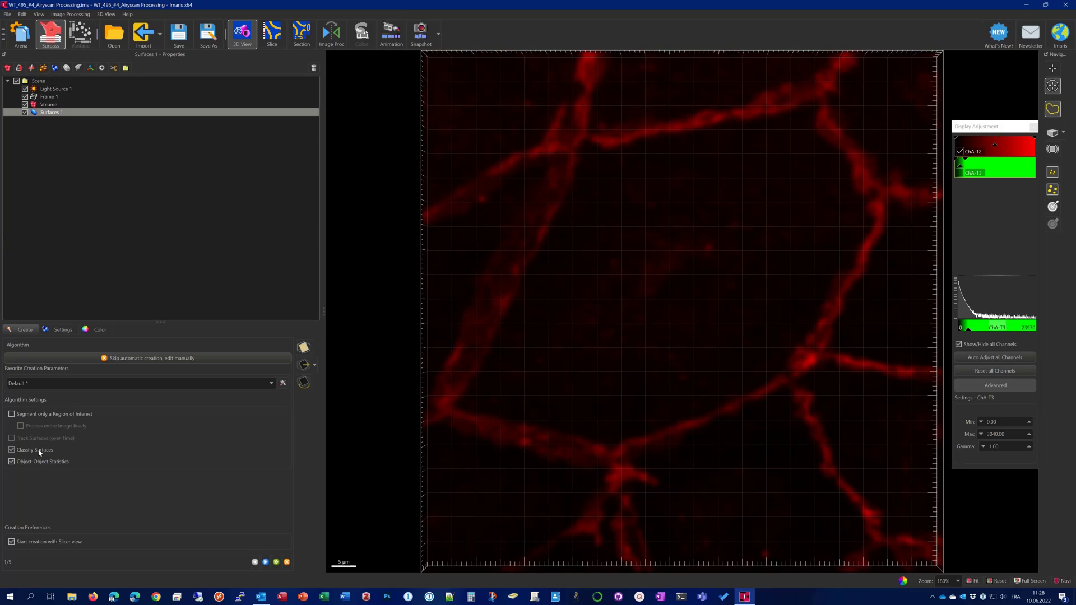
click(23, 451)
click(265, 562)
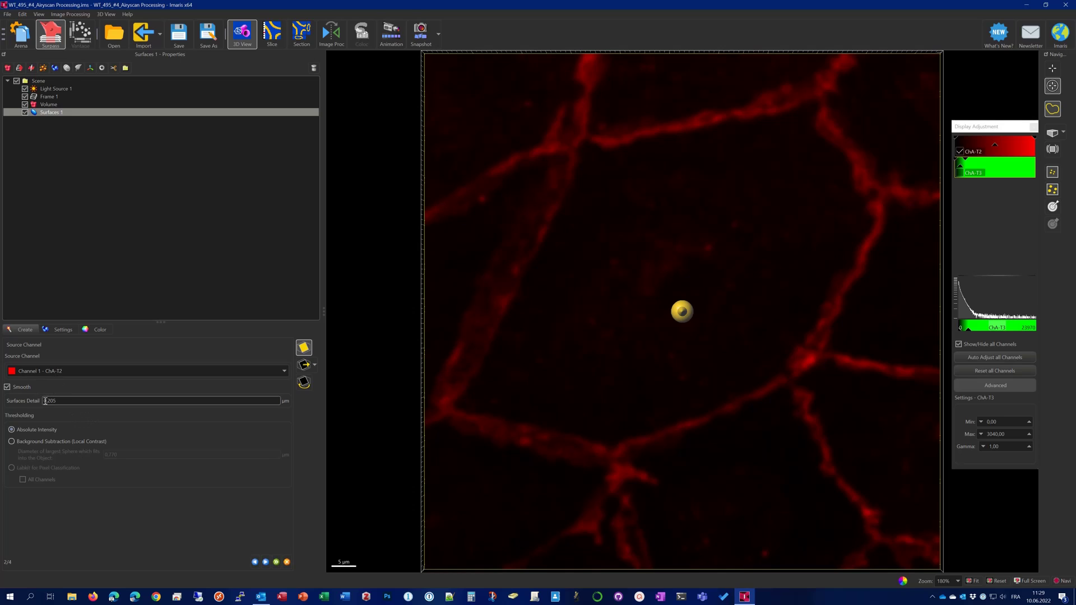
click(267, 562)
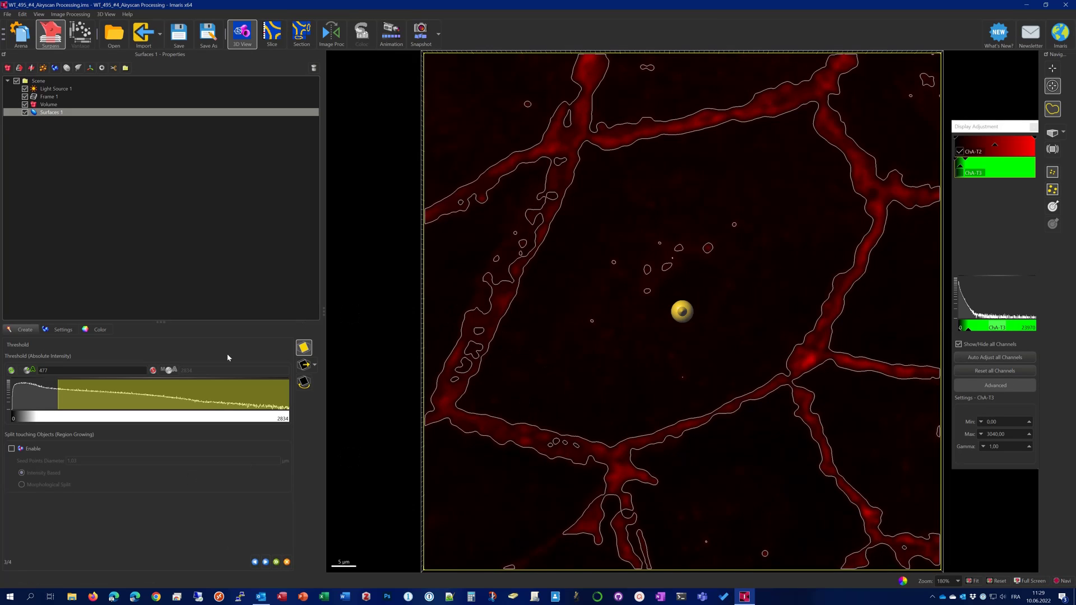
Step: Turn off the slicer preview and set the surfaces' absolute intensity threshold to 420
click(303, 350)
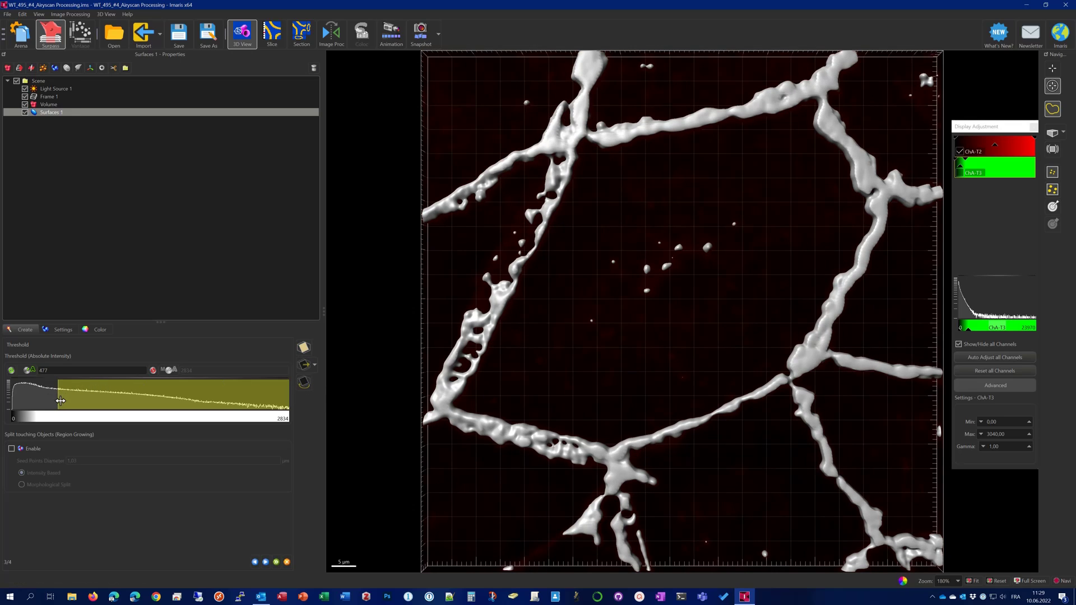
drag(60, 400, 56, 398)
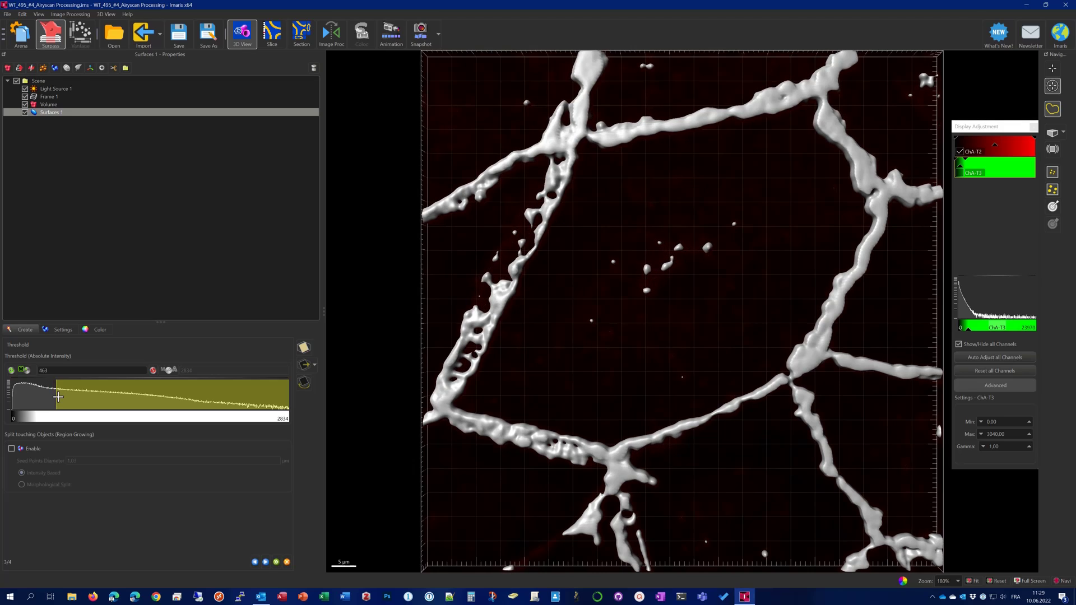
click(23, 372)
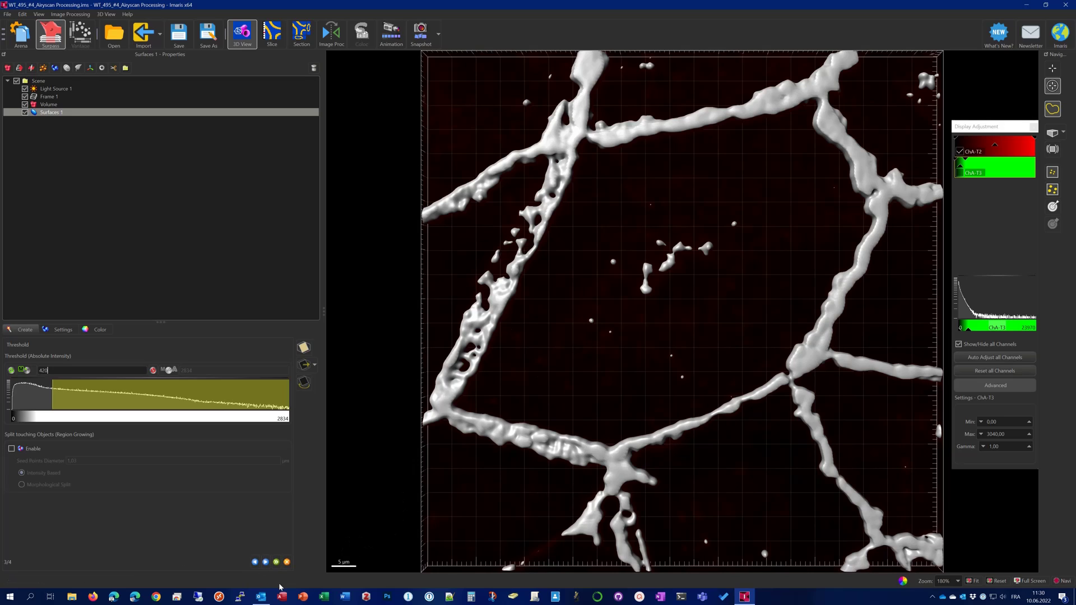
Step: Filter the surfaces to Number of Voxels above 5.77e5 and finish the surface creation
click(267, 562)
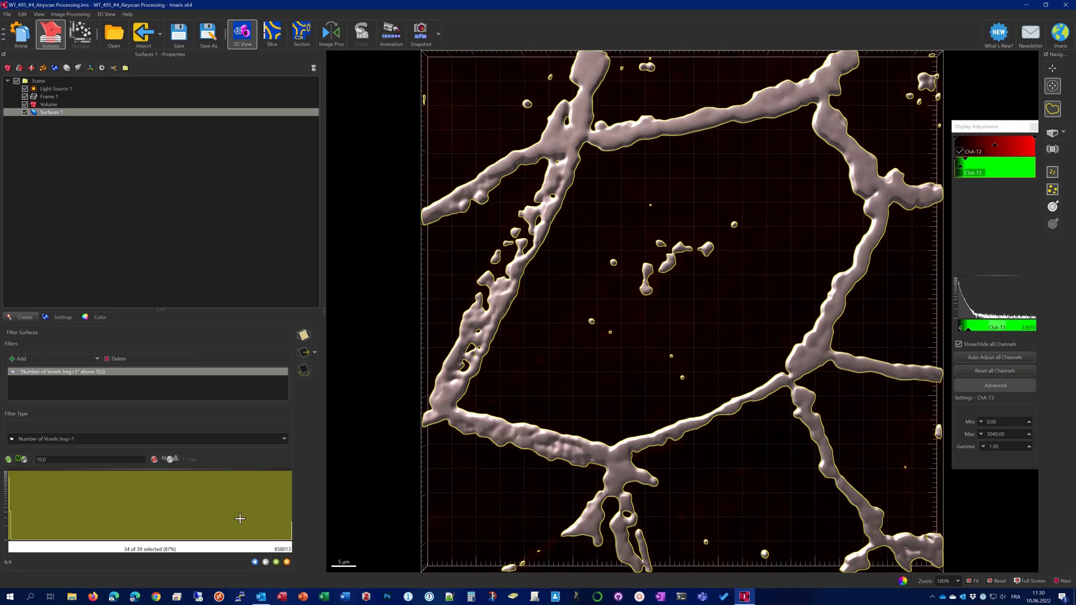
click(199, 507)
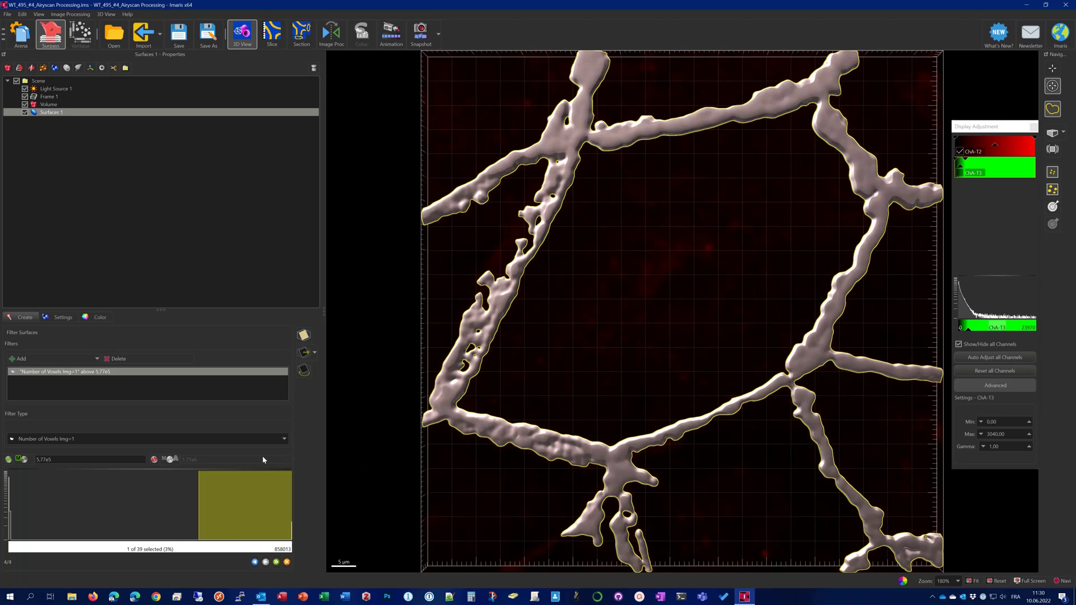
click(276, 563)
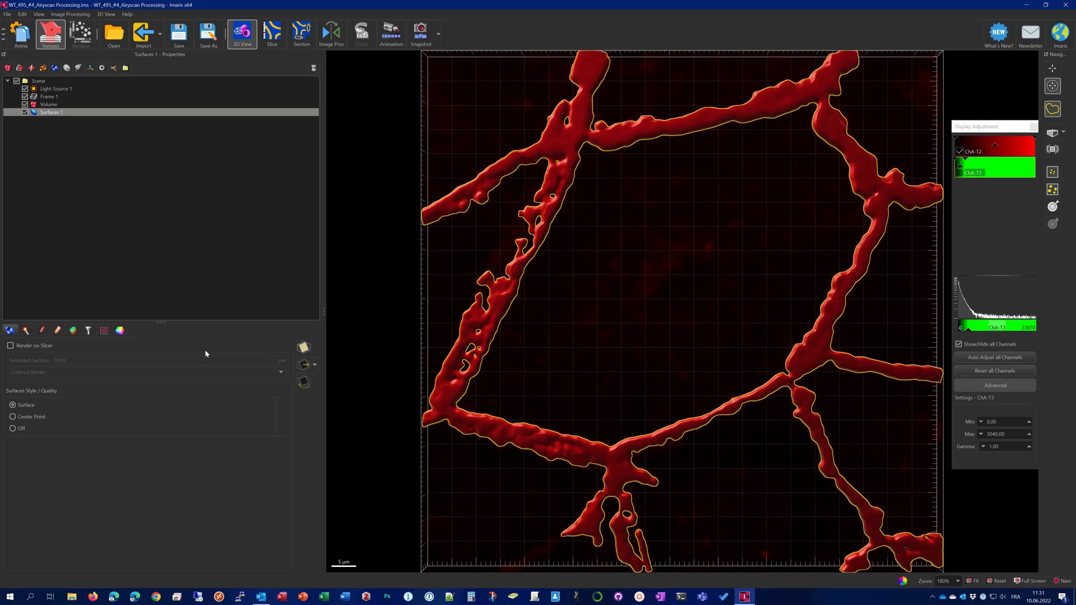
Step: Cut the surface where the straight outer branch leaves the thick cell junction above the narrow vertex, and delete the detached branch
click(59, 331)
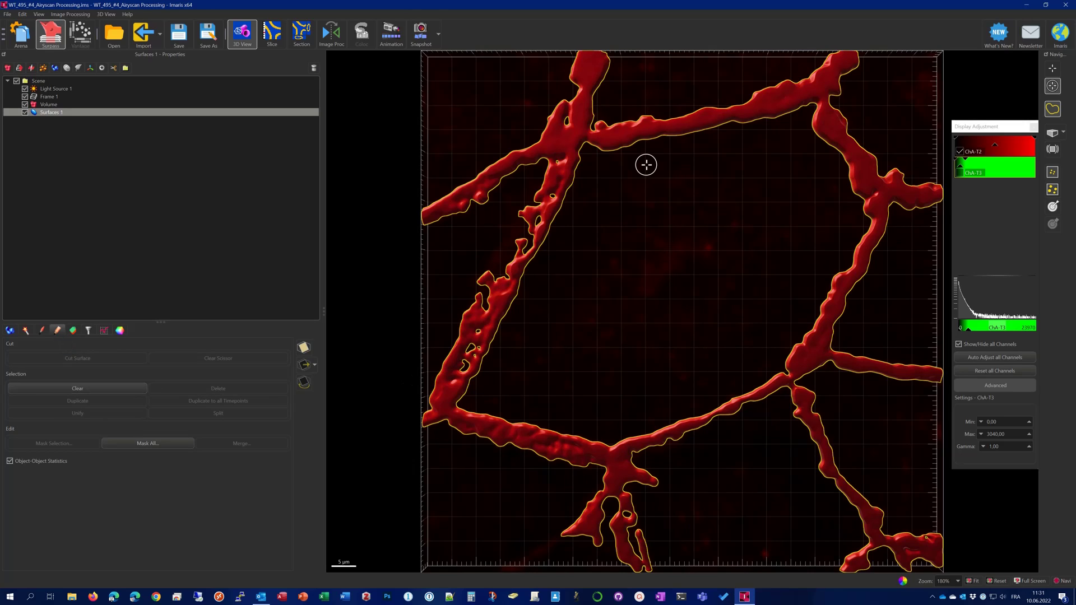
click(1053, 70)
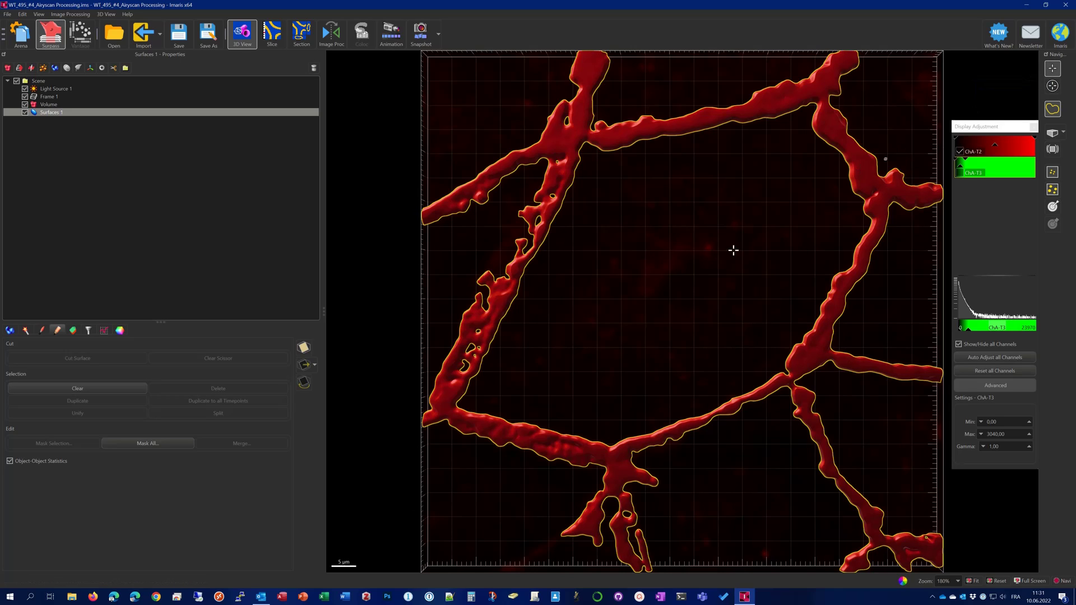
drag(624, 146, 656, 147)
drag(663, 303, 761, 298)
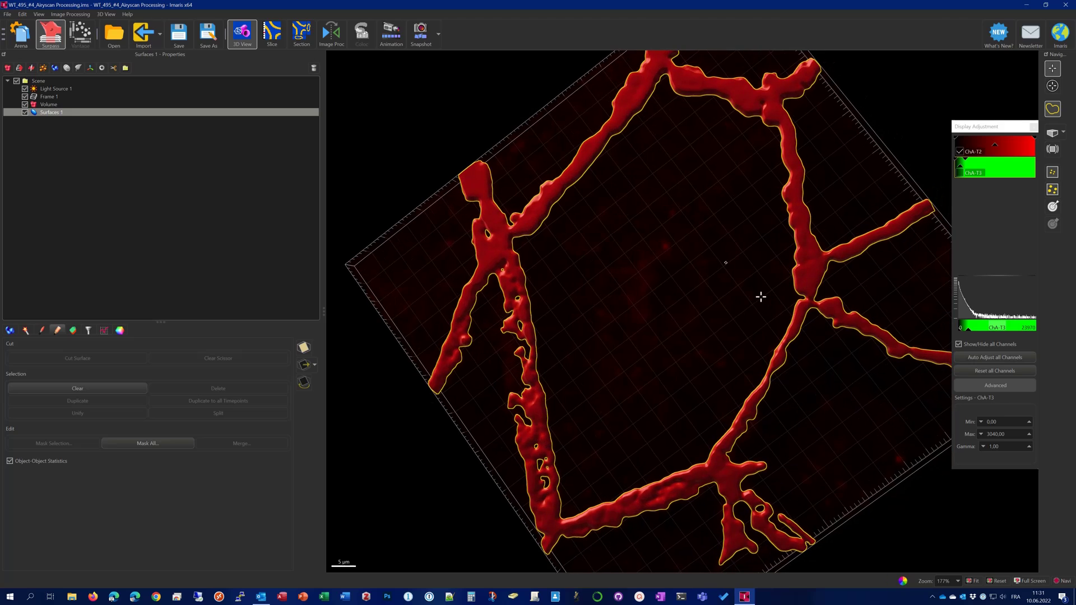
right_drag(692, 234, 554, 223)
drag(797, 411, 551, 276)
drag(716, 247, 718, 264)
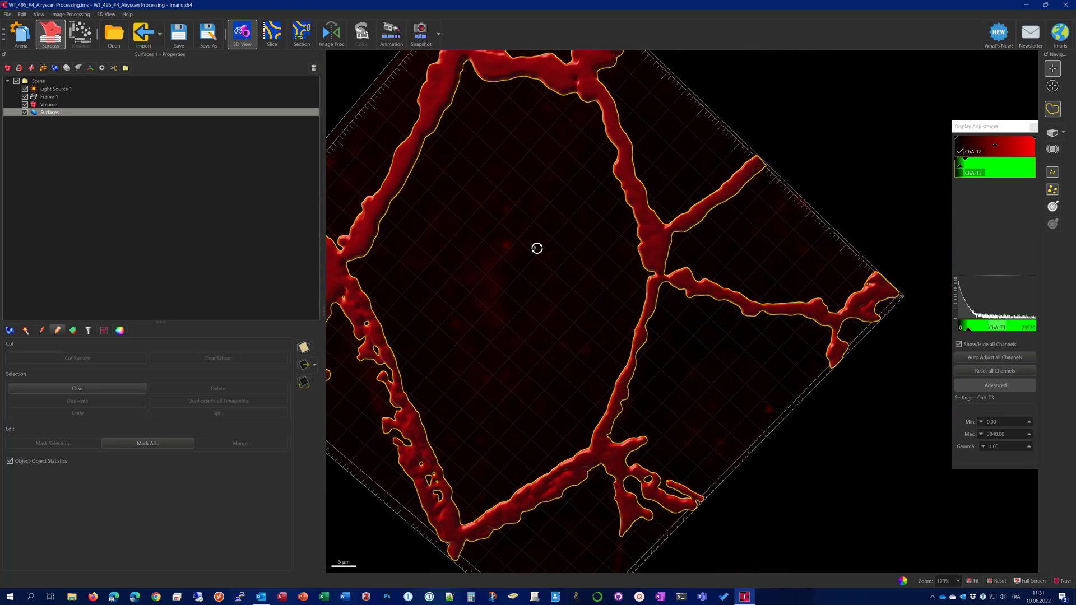
drag(535, 247, 550, 252)
drag(575, 189, 567, 190)
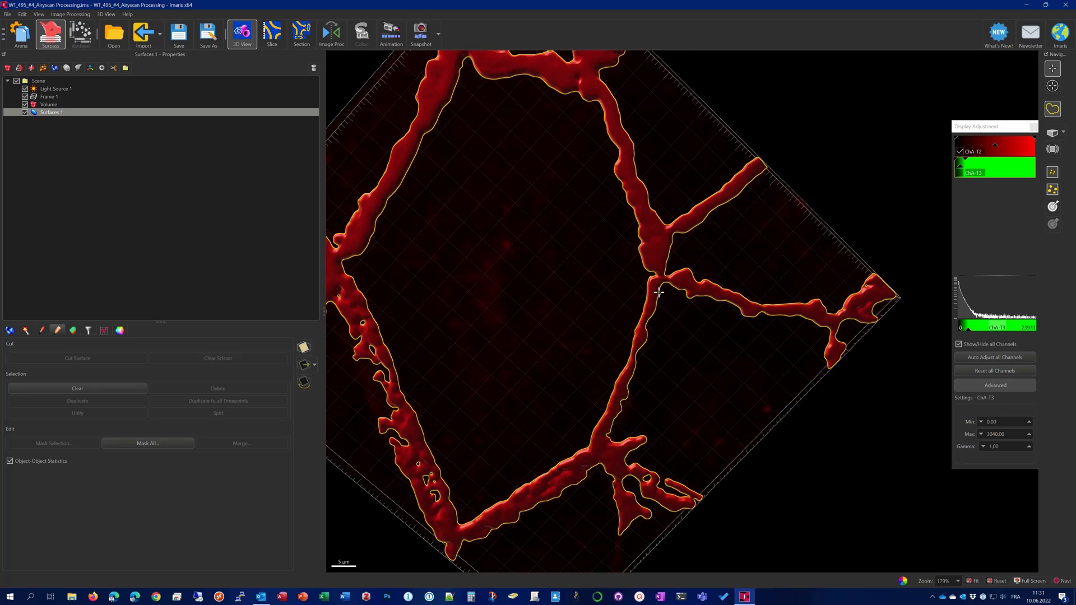
scroll(664, 247, up, 4)
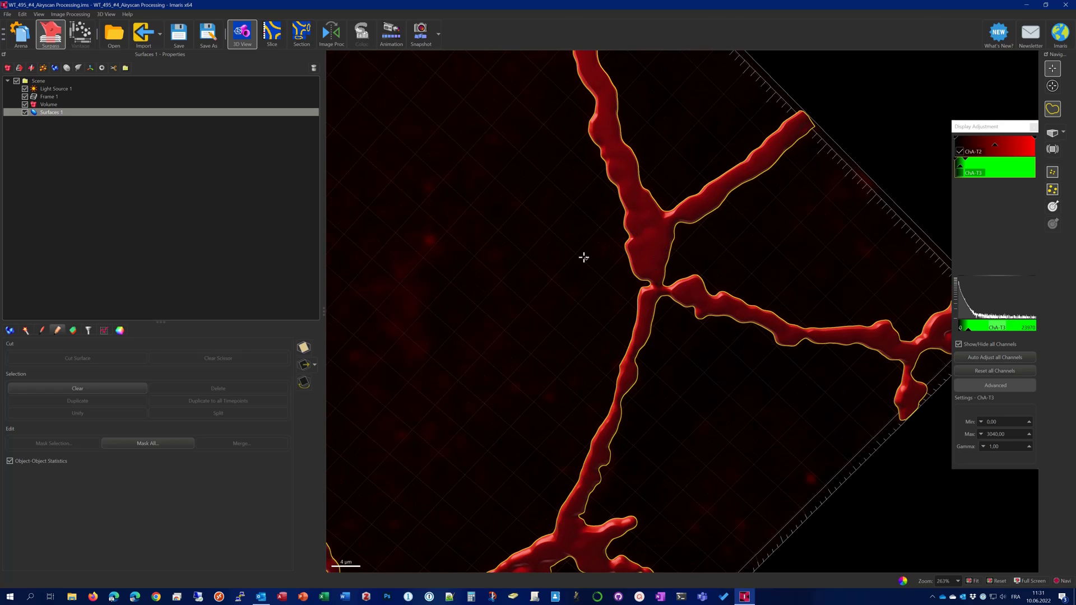
drag(583, 258, 770, 206)
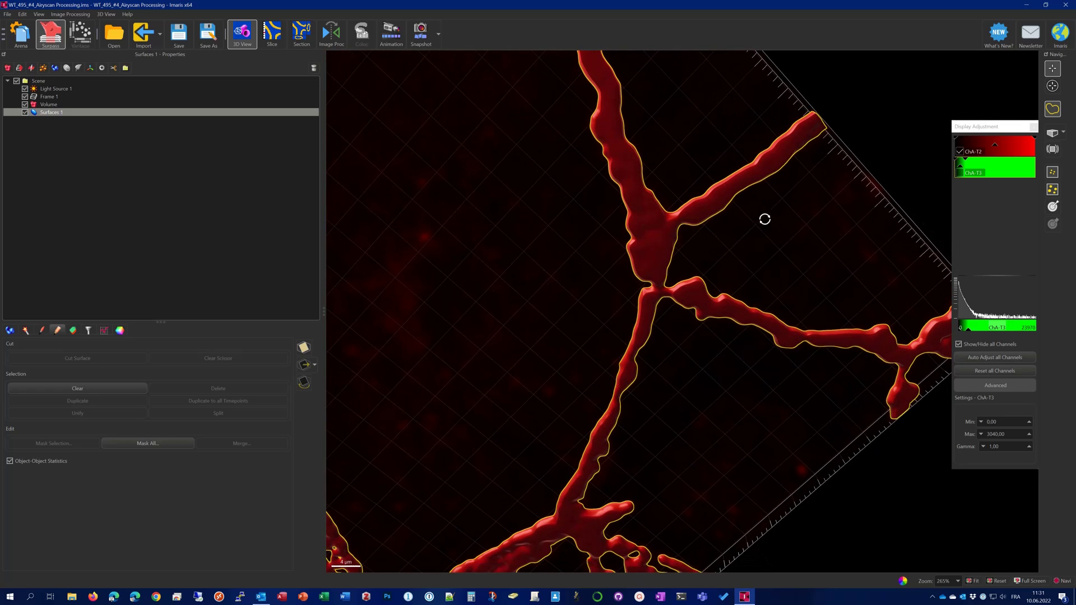
drag(476, 169, 531, 114)
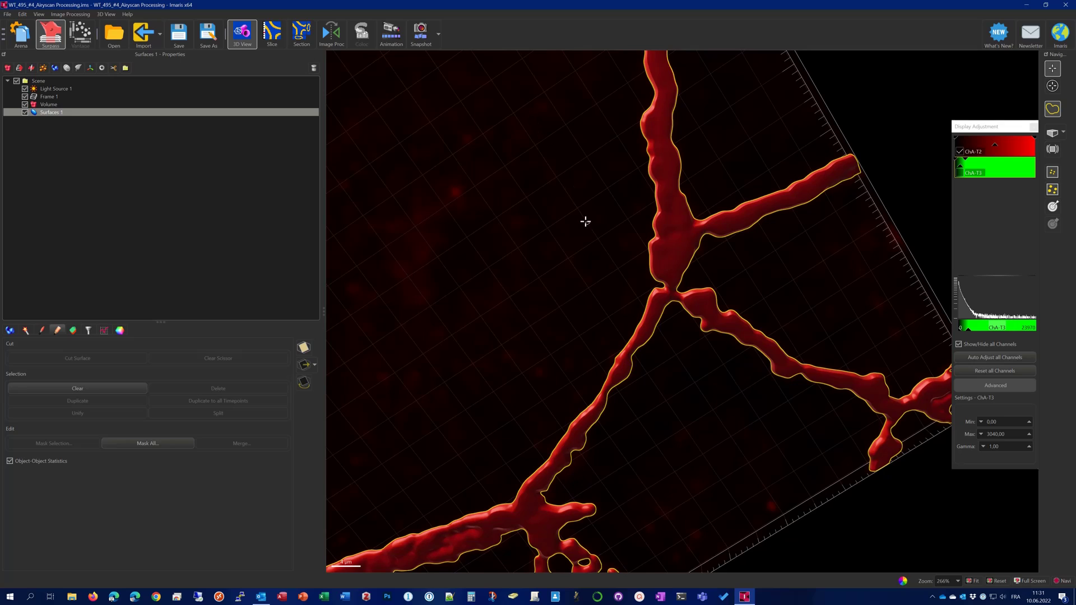
drag(583, 220, 764, 274)
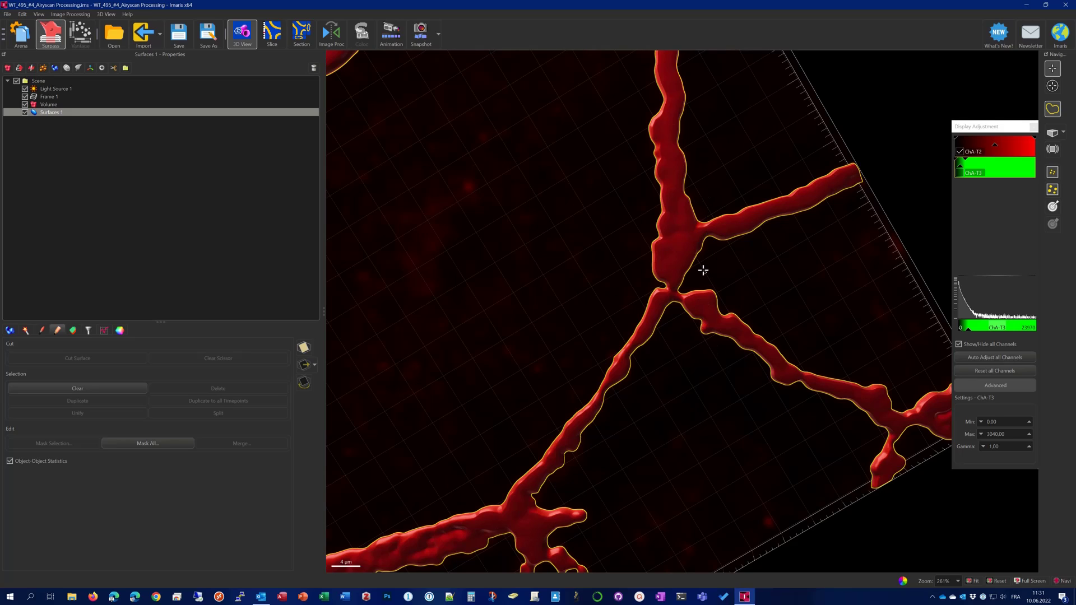
click(705, 230)
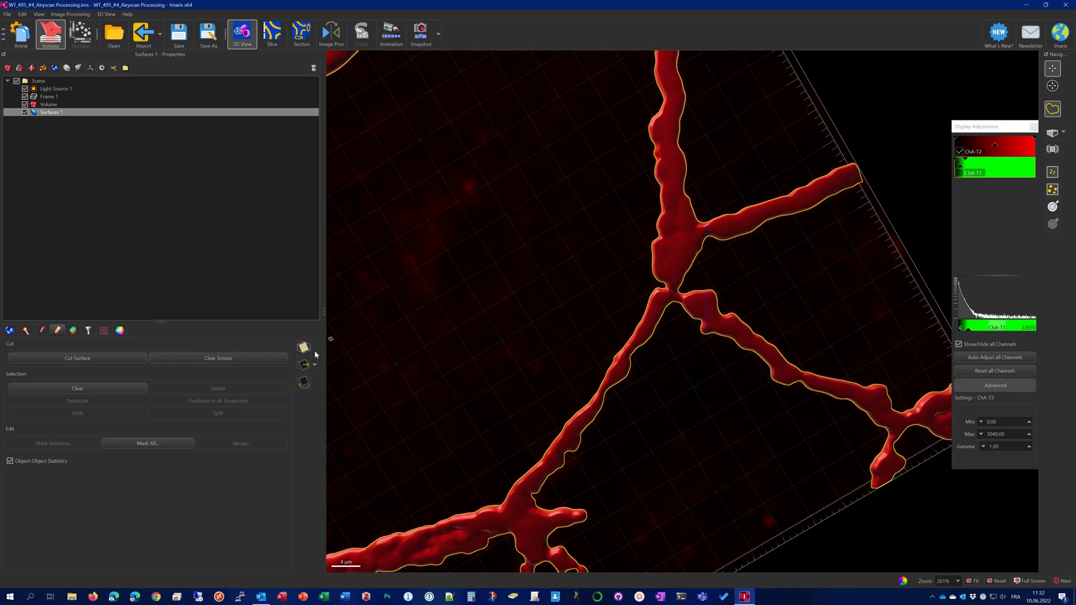
click(73, 361)
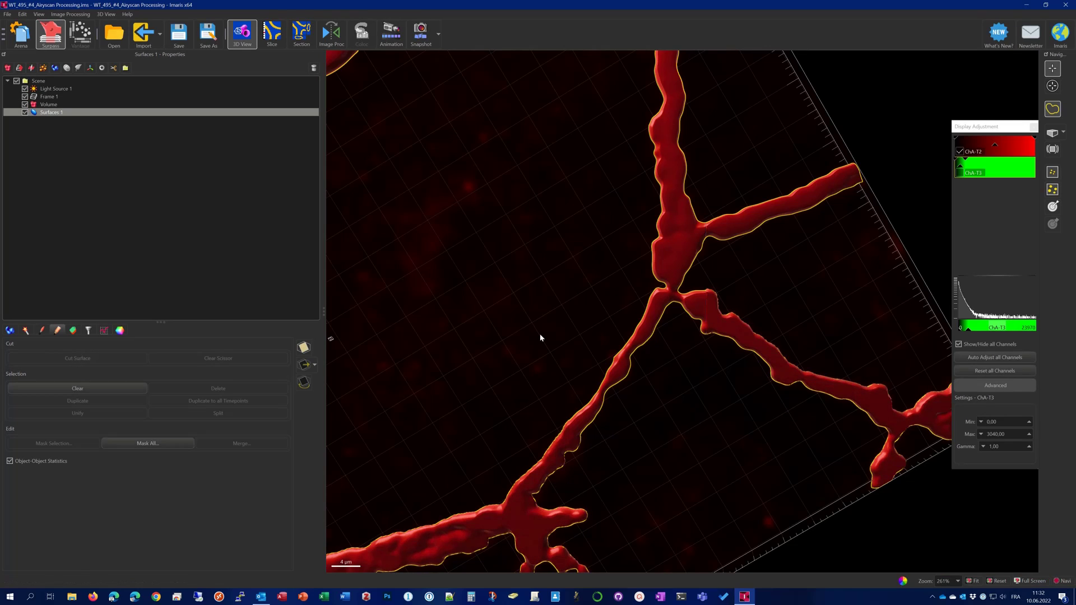
click(763, 216)
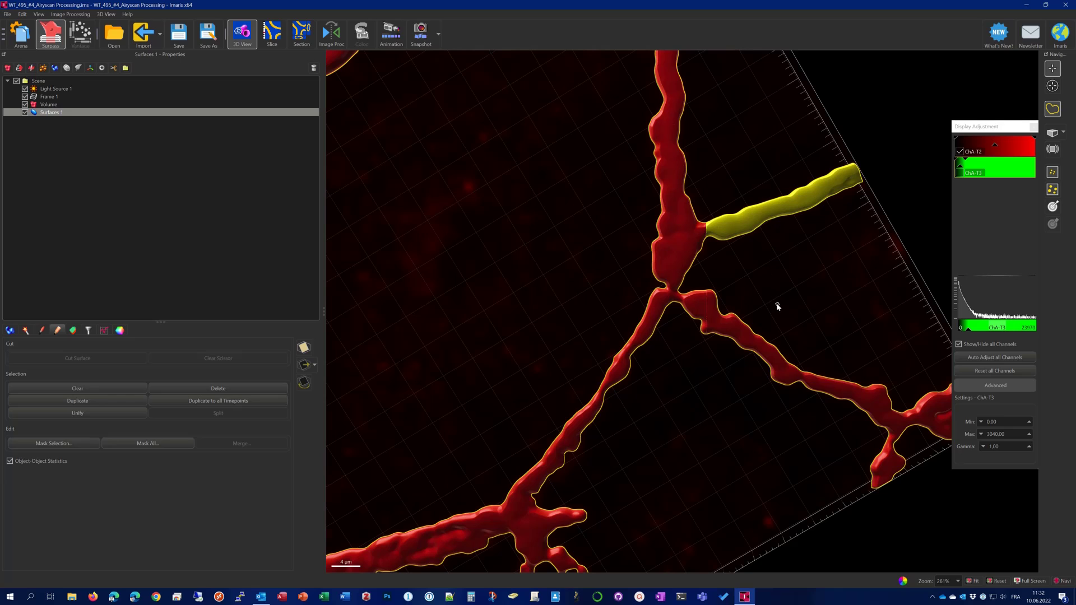
key(Delete)
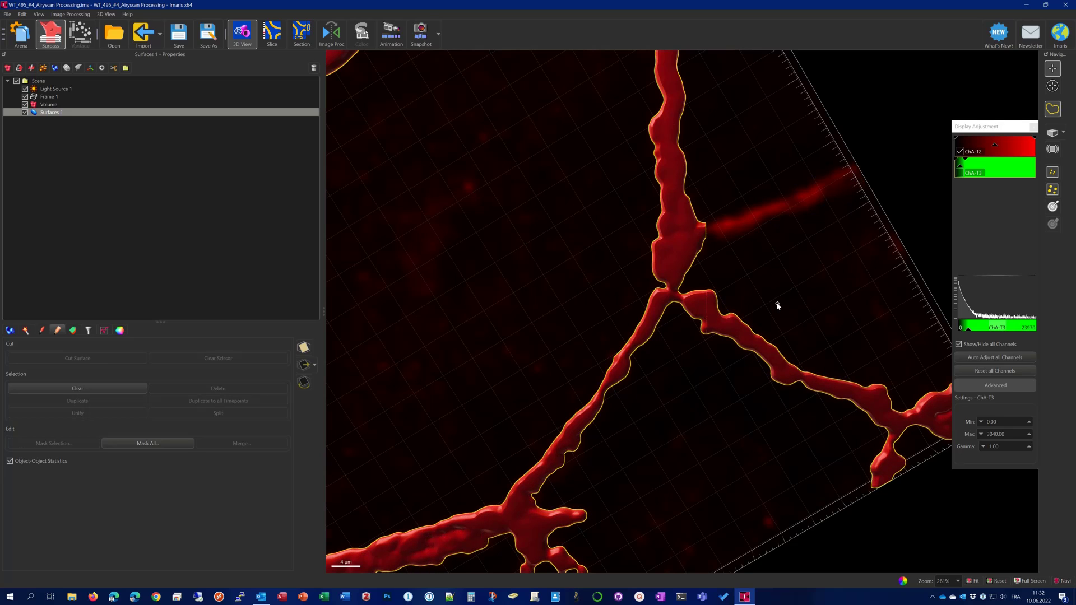
Step: Cut off and delete the long forked outer branch extending from the narrow vertex toward the image corner
drag(741, 417, 858, 384)
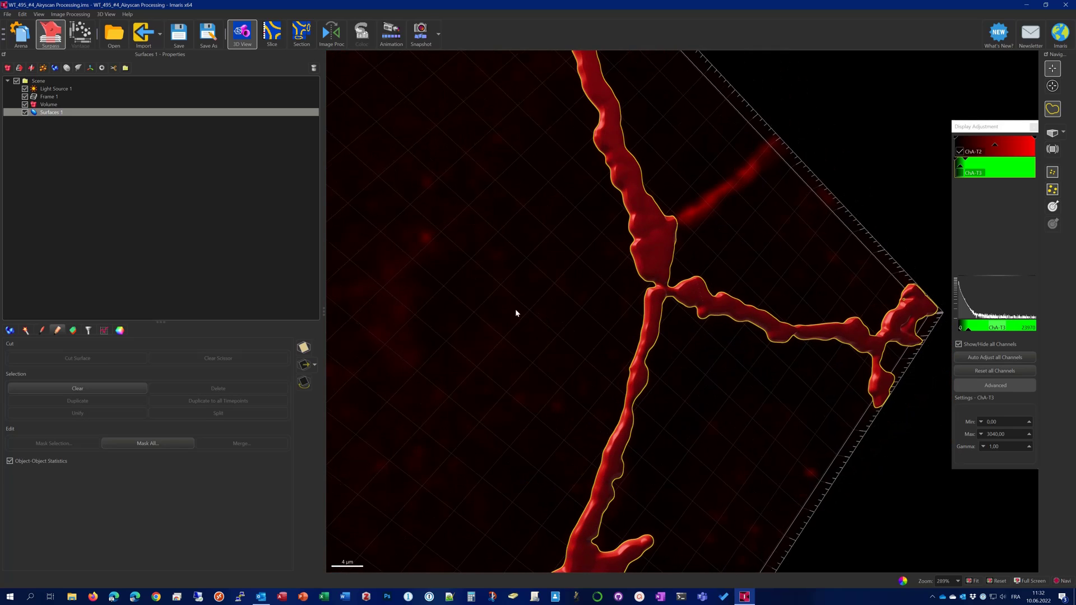
drag(516, 312, 752, 332)
click(747, 315)
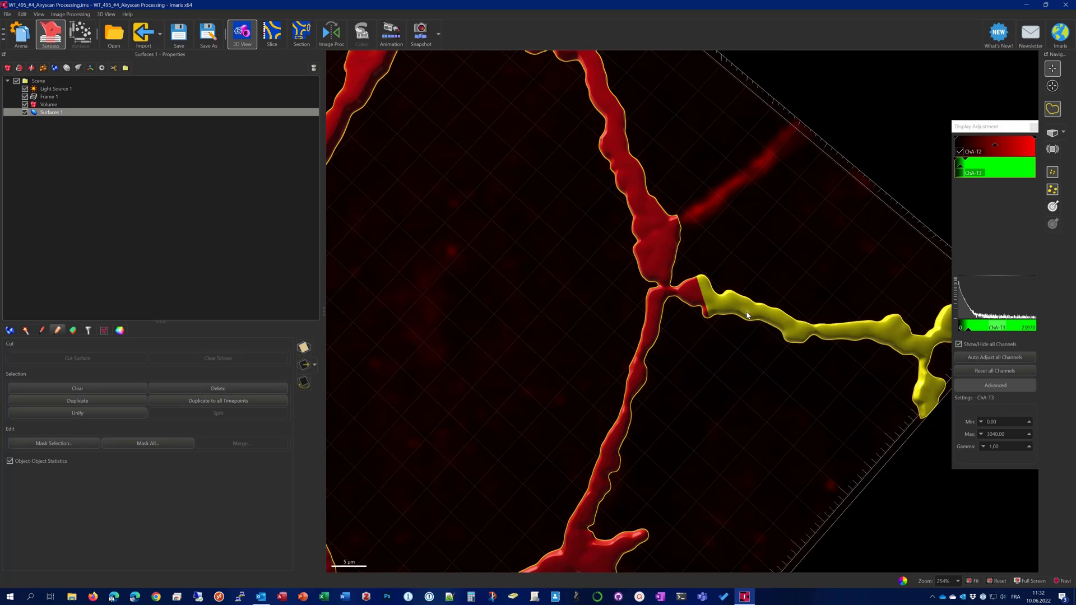
key(Delete)
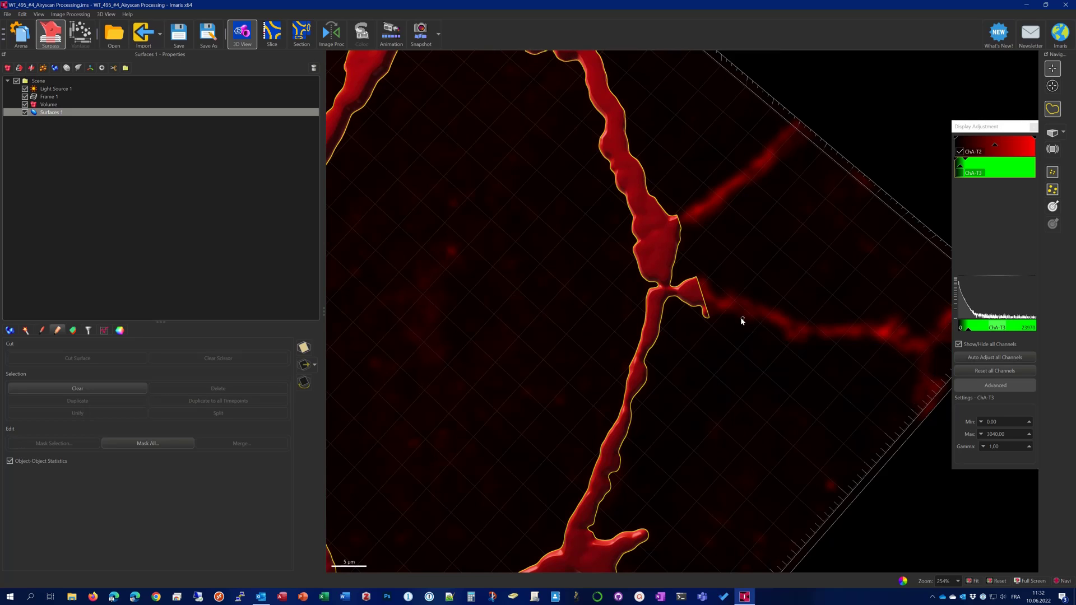
Step: Cut the remaining triangular stub off the surface close to the narrow vertex and delete it
drag(741, 317, 573, 422)
drag(714, 271, 728, 282)
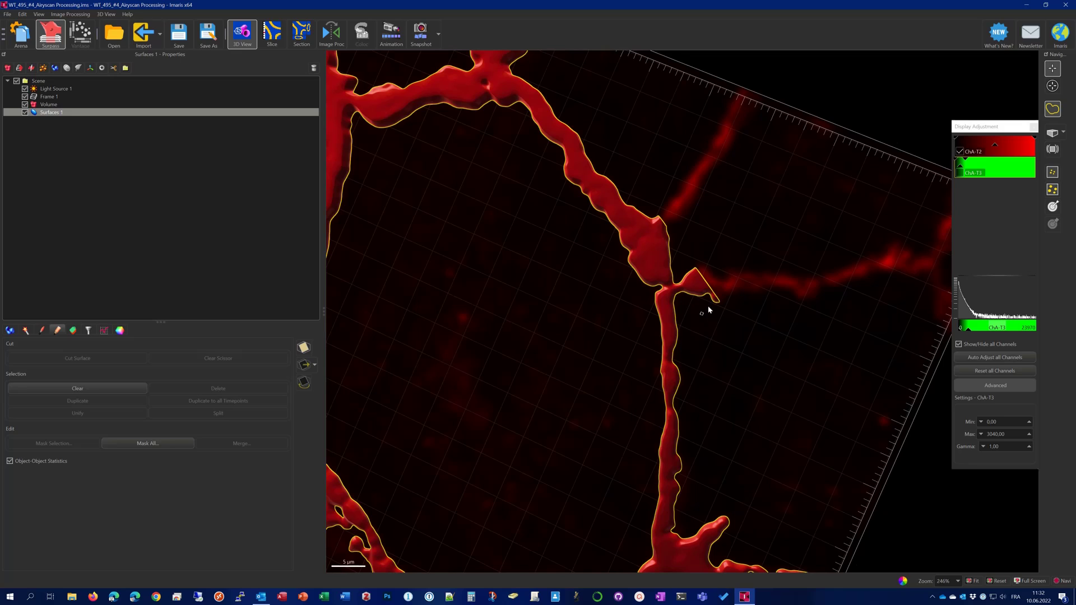
scroll(708, 305, up, 3)
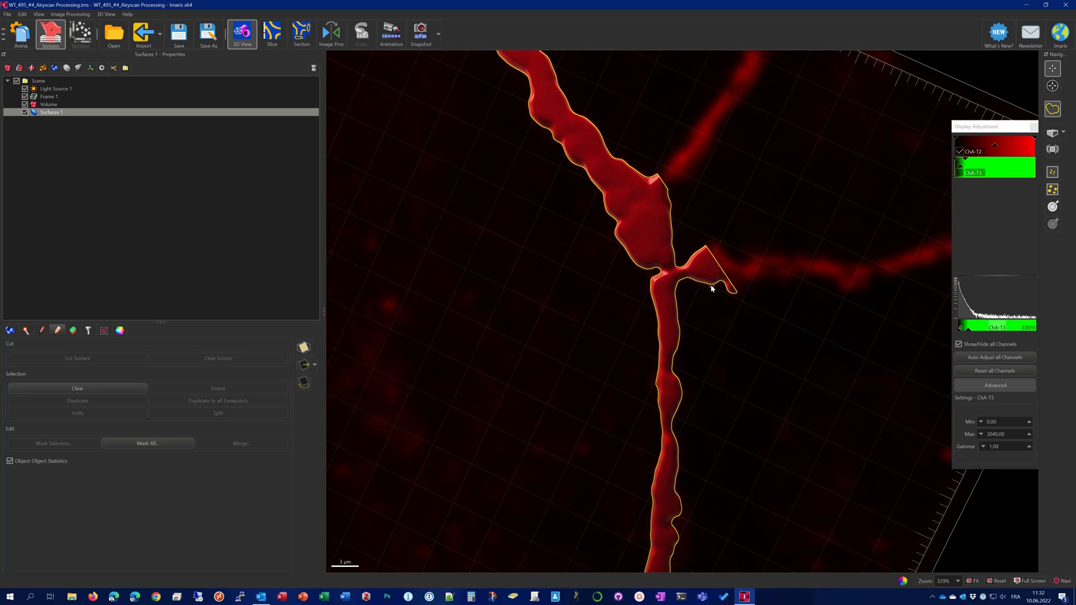
shift+click(683, 275)
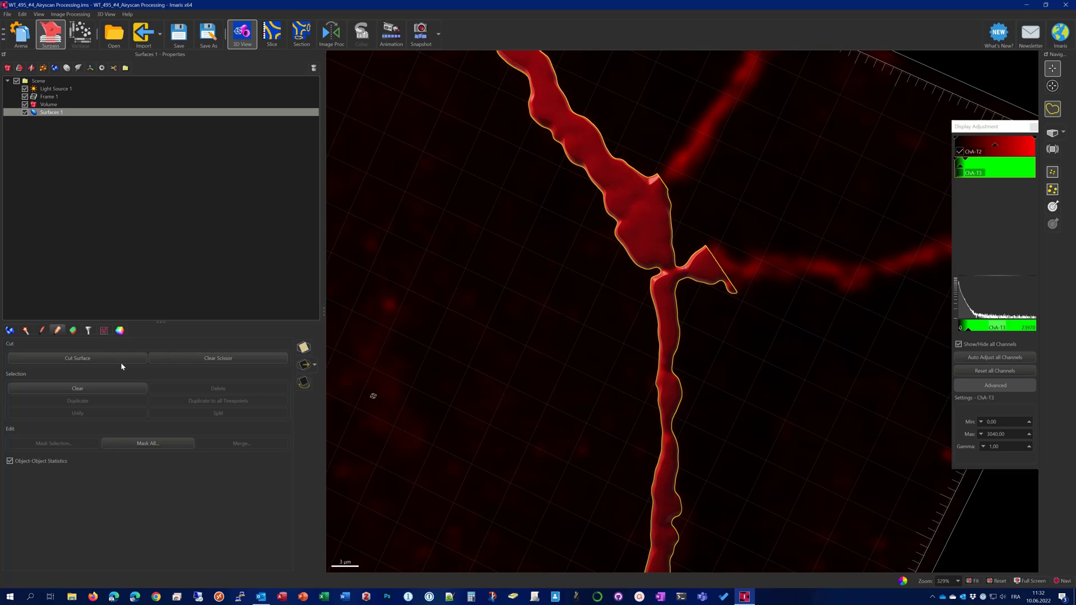
click(120, 362)
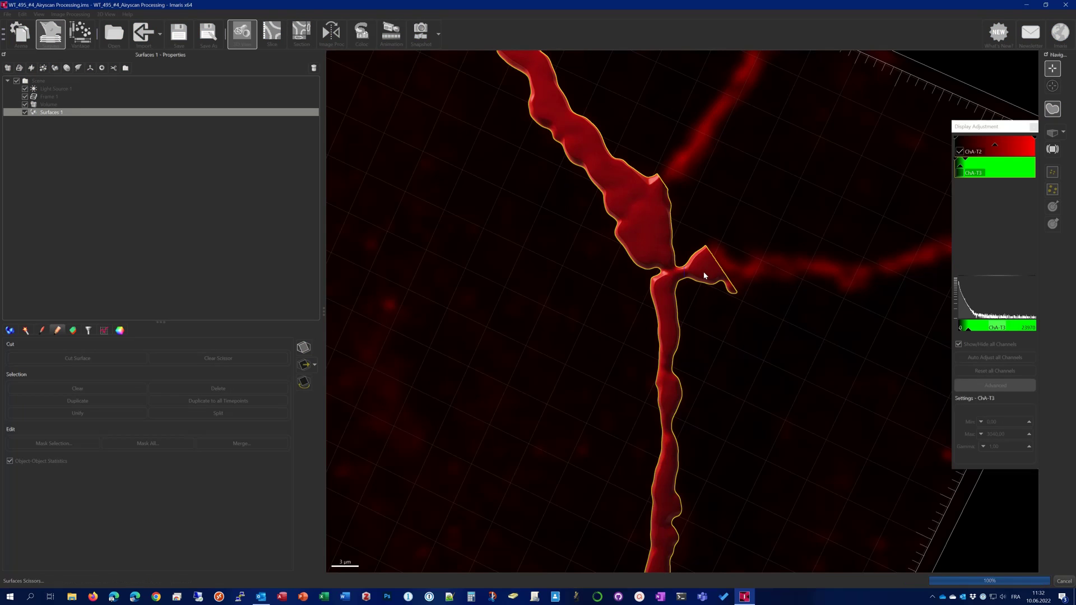
click(711, 276)
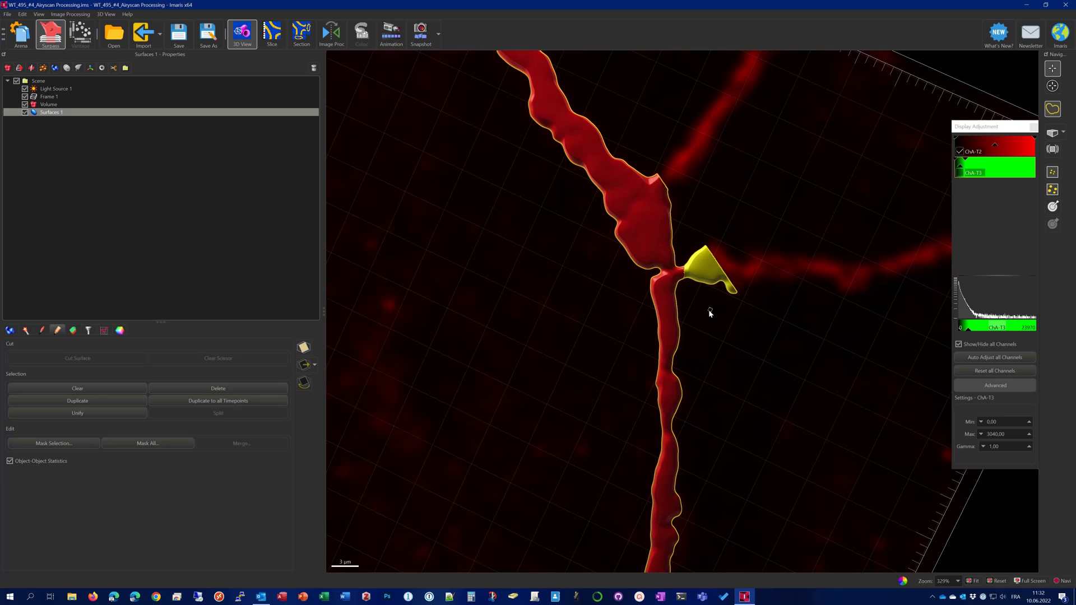
key(Delete)
Step: Cut off and delete the cluster of finger-like outer branches at the cell's next vertex
scroll(565, 355, down, 3)
right_drag(548, 389, 495, 162)
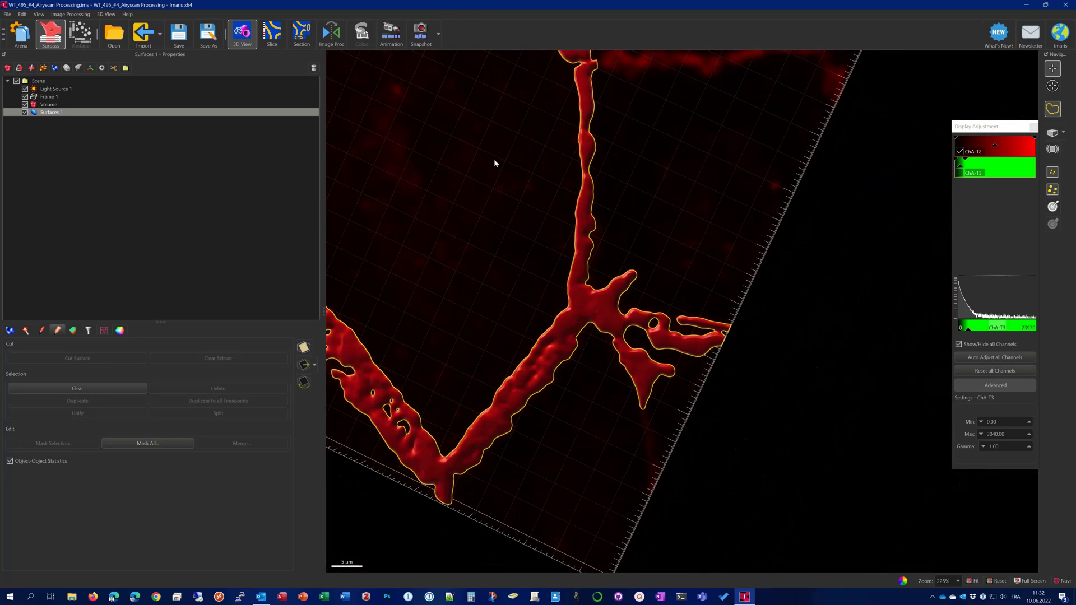
drag(570, 481, 637, 408)
click(614, 315)
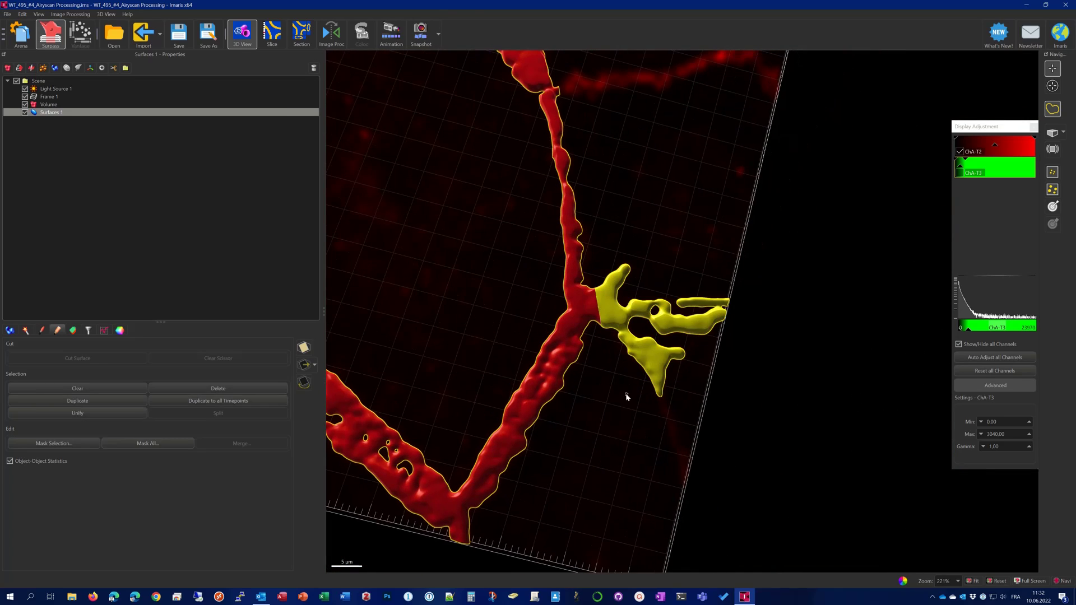
key(Delete)
Step: Trim the leftover edge at the vertex of the removed finger-like cluster by cutting the surface again and deleting the sliver
drag(610, 396, 604, 343)
scroll(606, 334, up, 3)
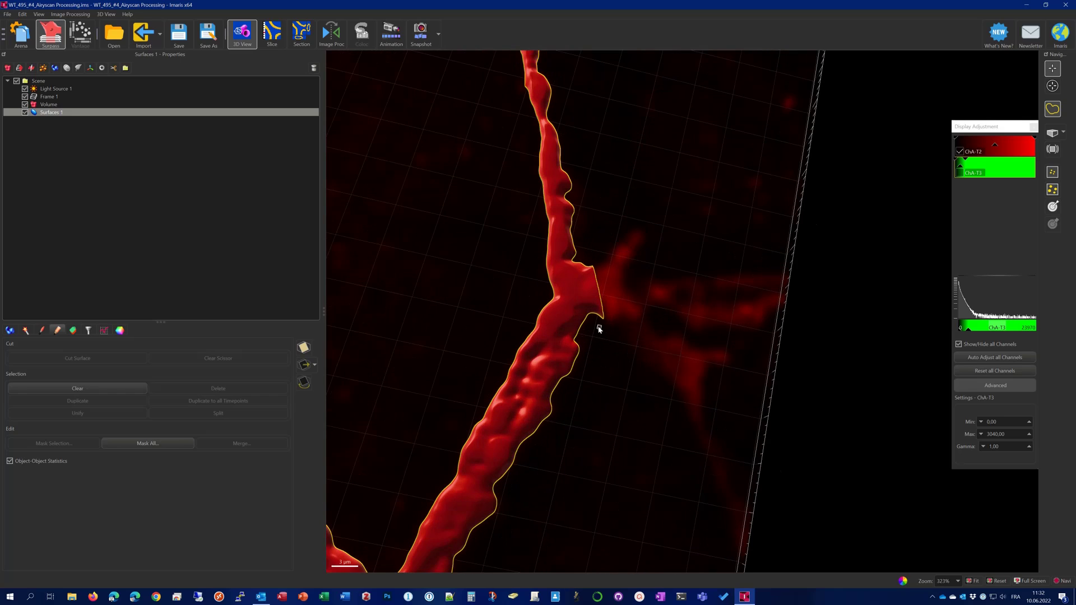
scroll(598, 328, up, 1)
shift+click(591, 291)
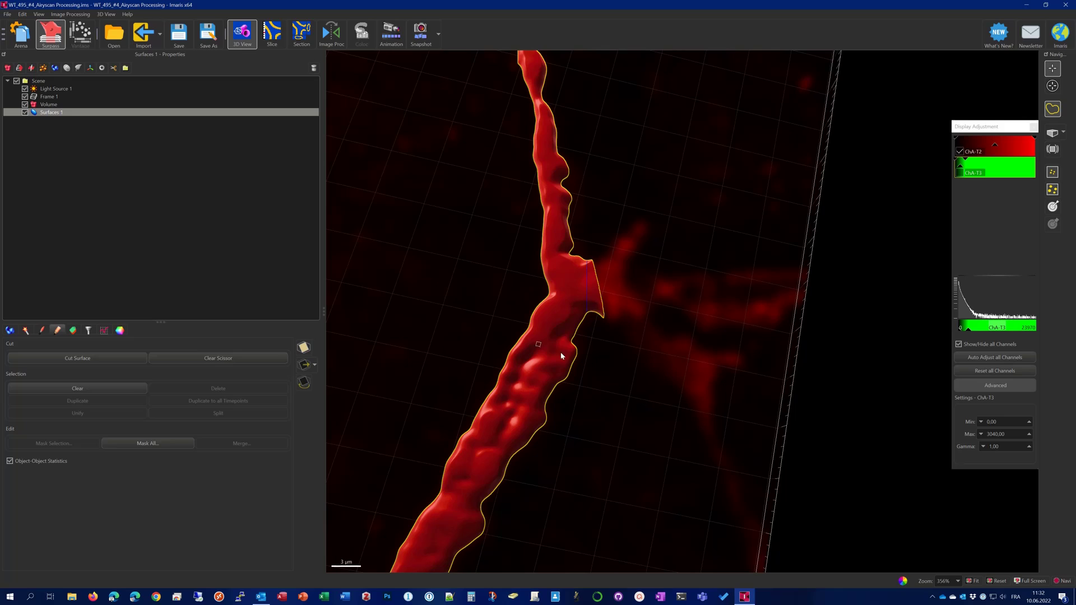
click(89, 359)
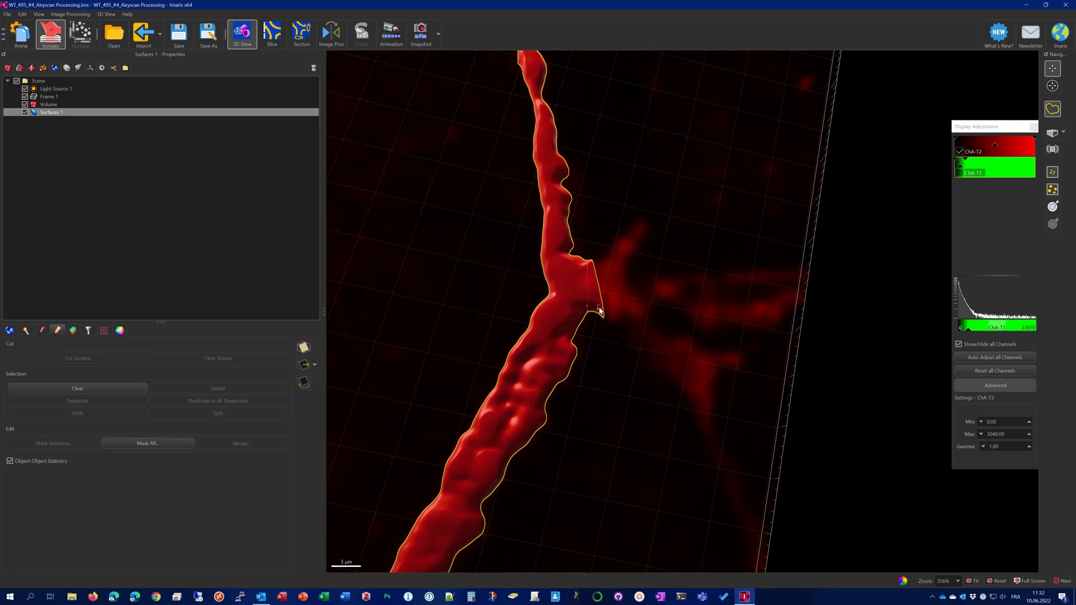
click(598, 306)
key(Delete)
Step: Cut off and delete the short stub between the V-shaped cell corner and the image border
drag(469, 322, 610, 226)
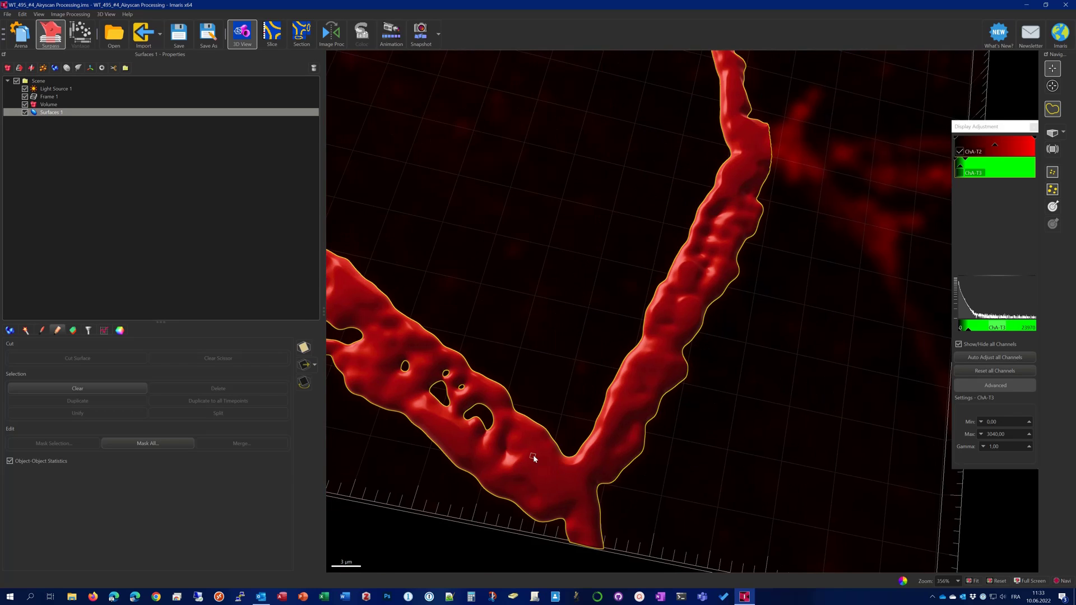
drag(533, 455, 523, 242)
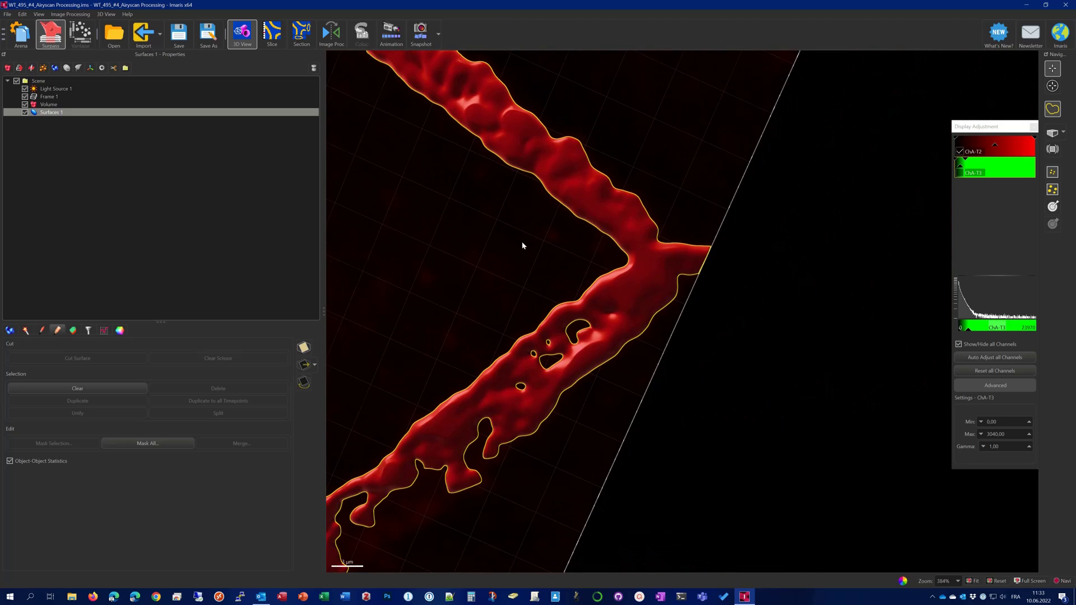
click(682, 260)
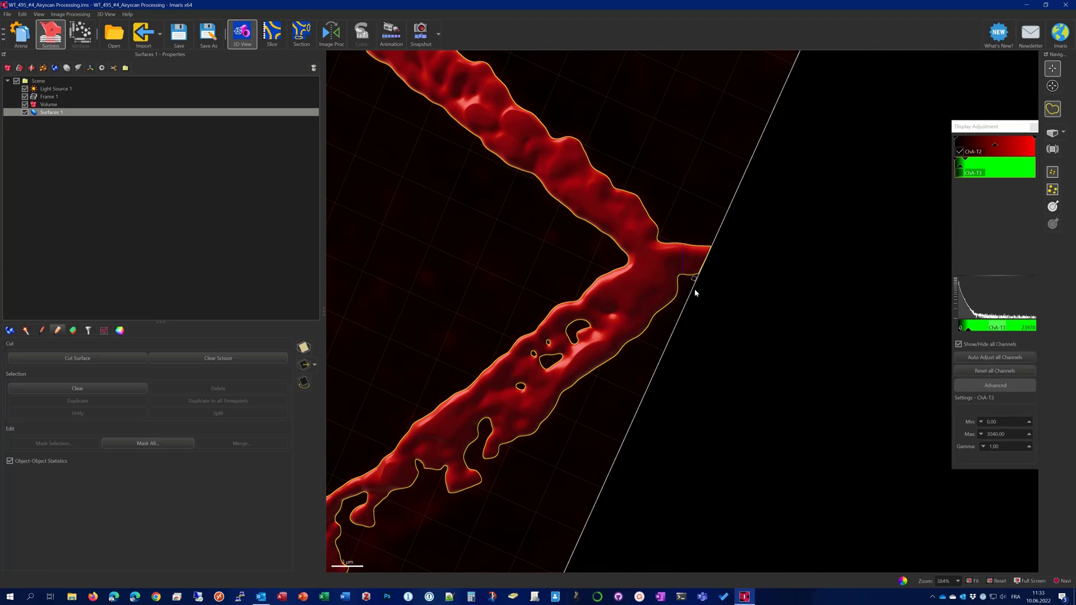
click(89, 359)
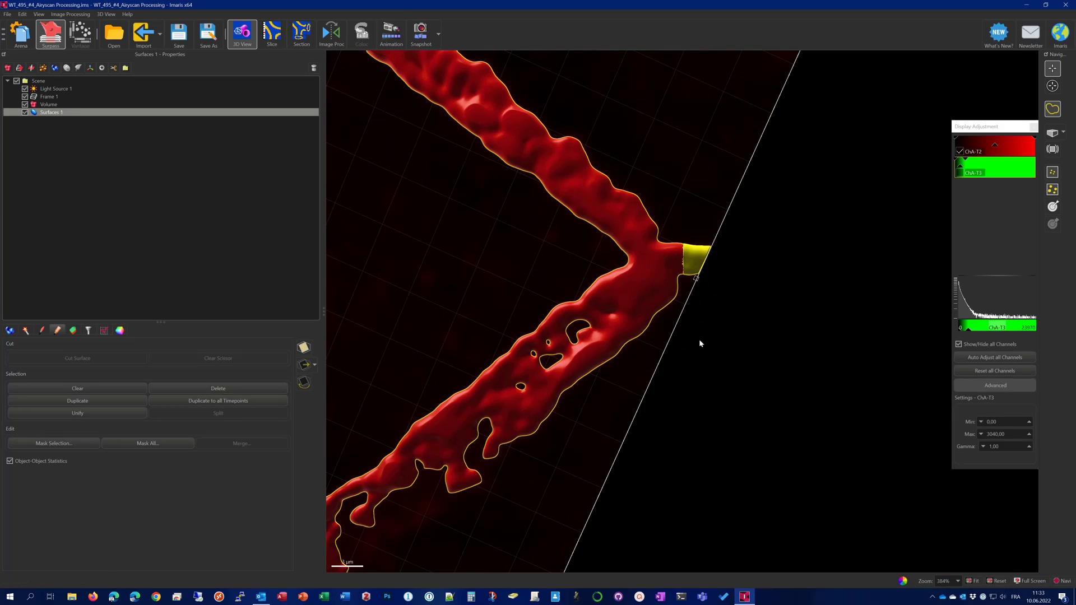
key(Delete)
Step: Cut the surface at the crossing vertex and delete the outer pair of branches running to the image border
scroll(466, 259, down, 4)
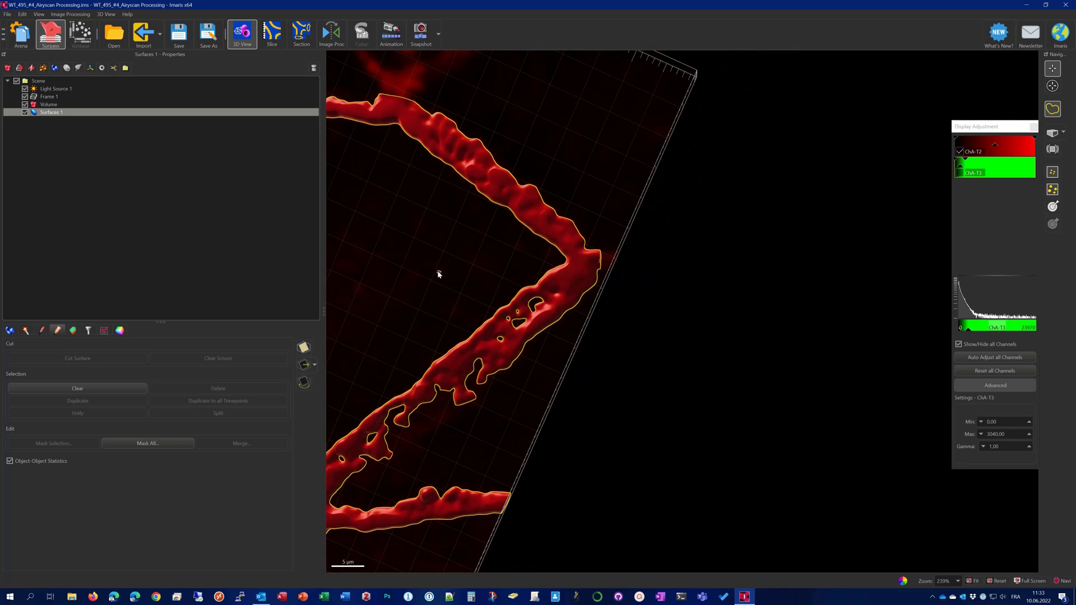
mouse_move(439, 274)
mouse_down()
mouse_move(560, 177)
mouse_move(545, 442)
mouse_move(673, 372)
mouse_move(409, 403)
mouse_move(480, 355)
mouse_move(413, 334)
mouse_move(483, 364)
mouse_move(457, 266)
mouse_up()
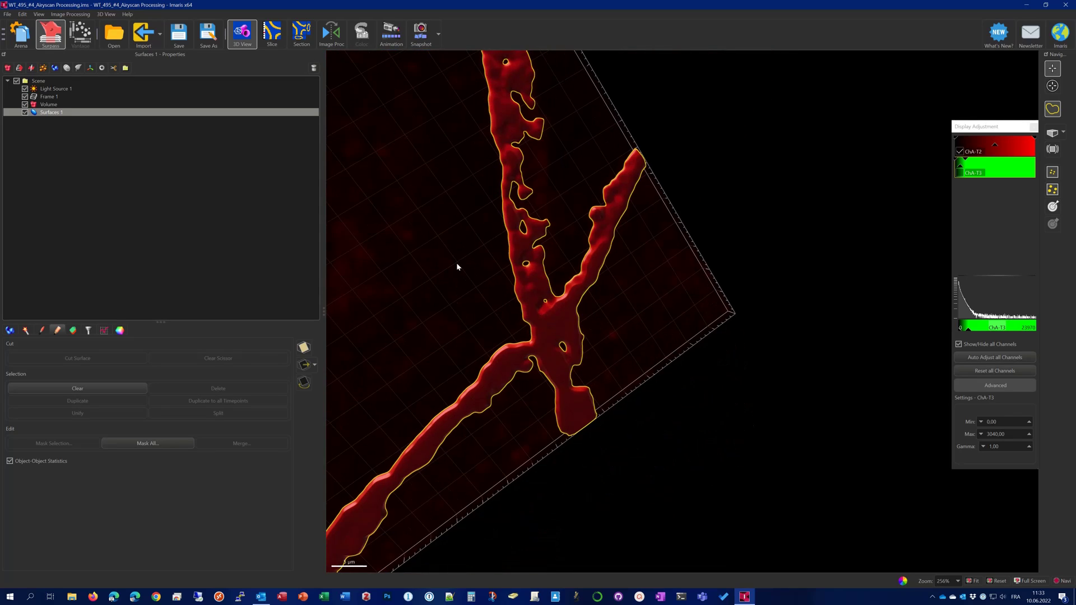
drag(567, 335, 480, 259)
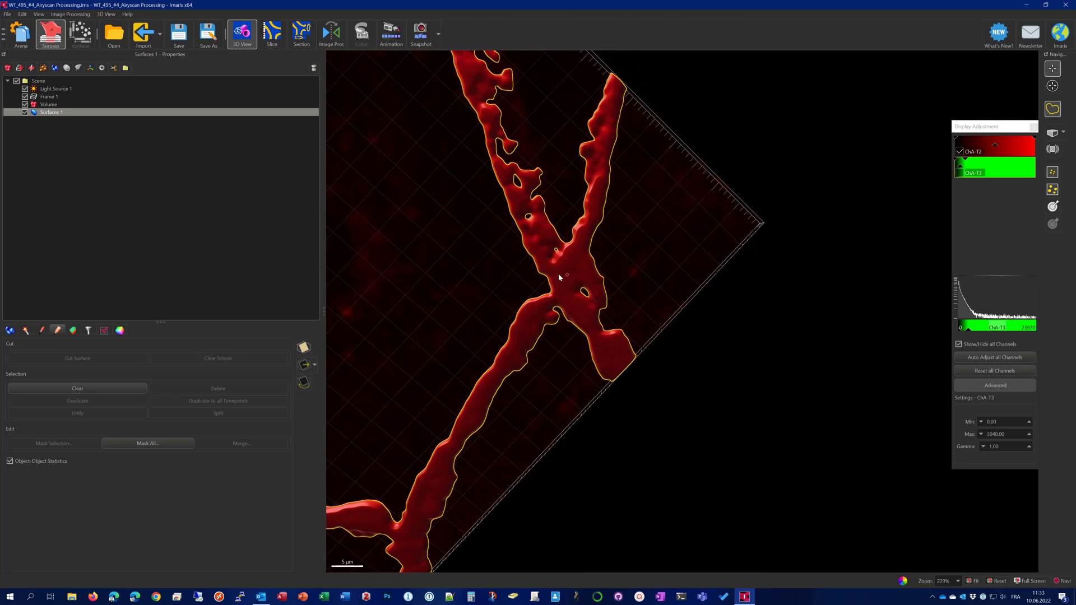
shift+click(565, 254)
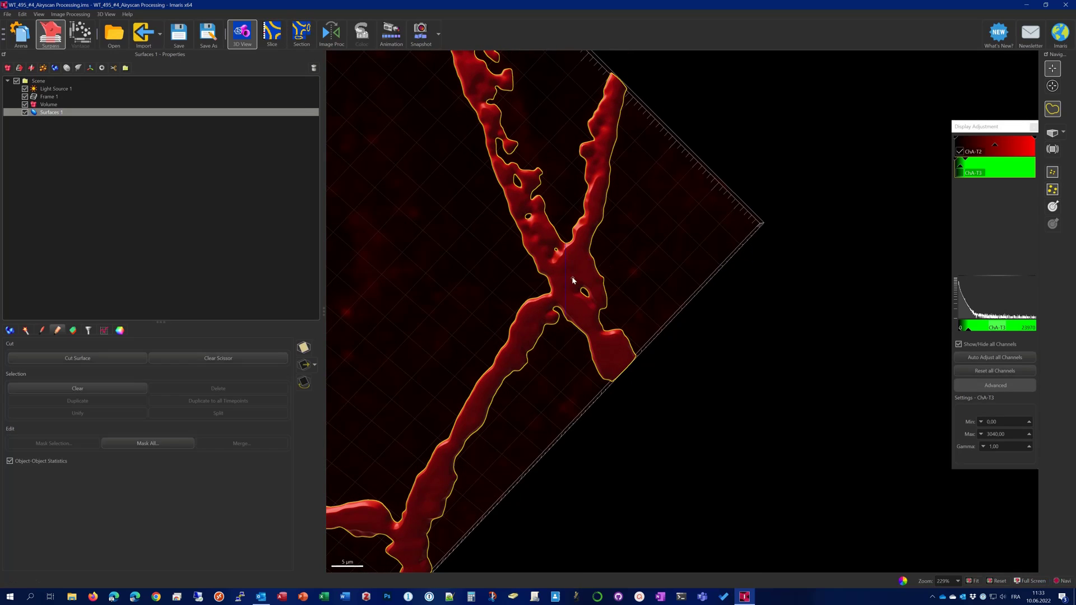
click(93, 358)
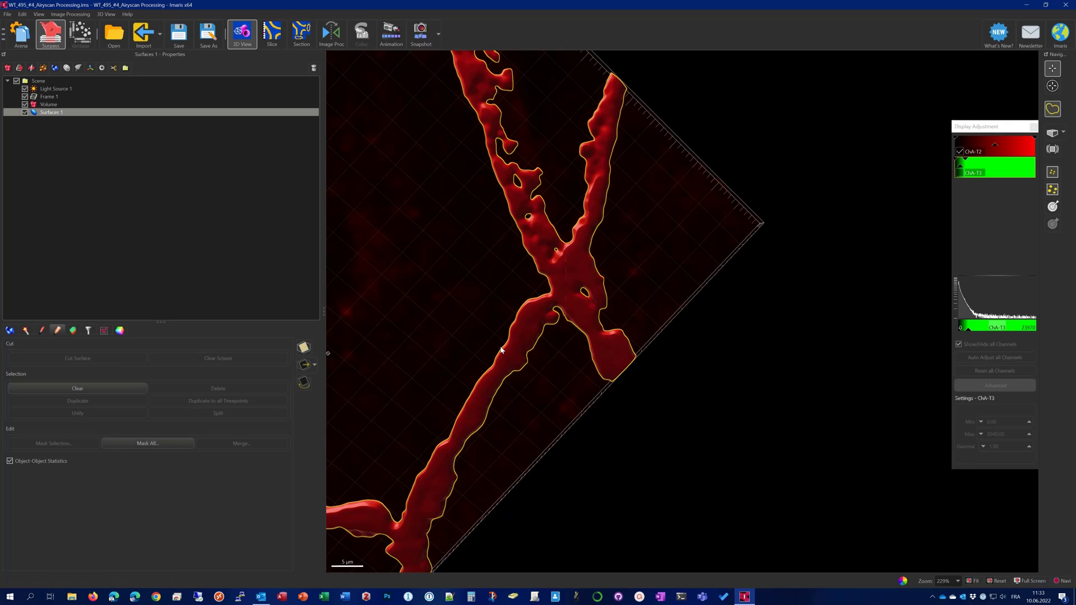
click(590, 271)
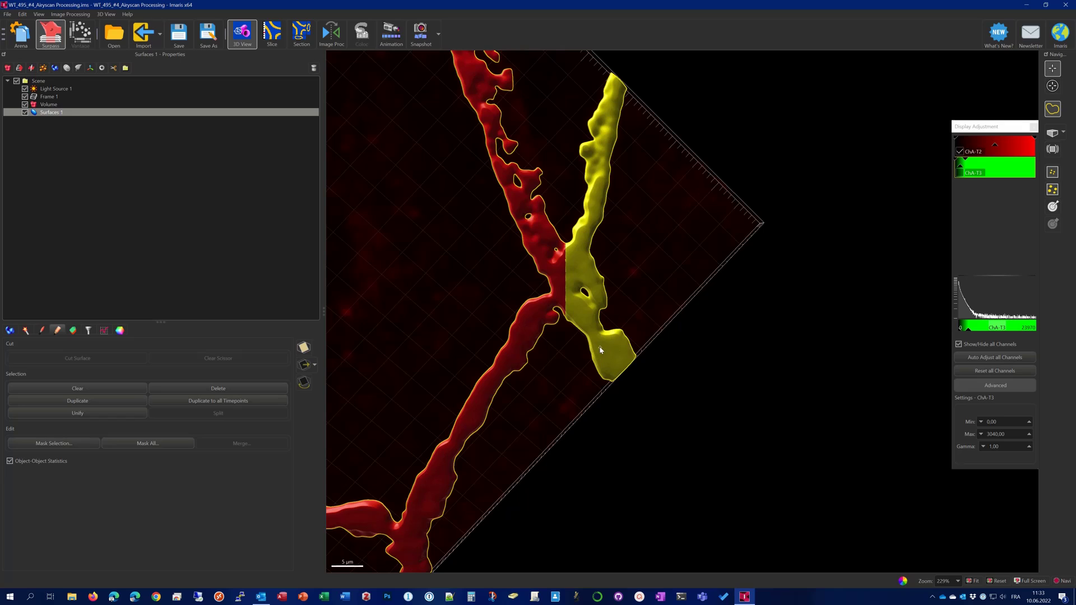
key(Delete)
Step: Cut off and delete the short stub reaching the image border near the narrow end of the cell
scroll(463, 304, down, 6)
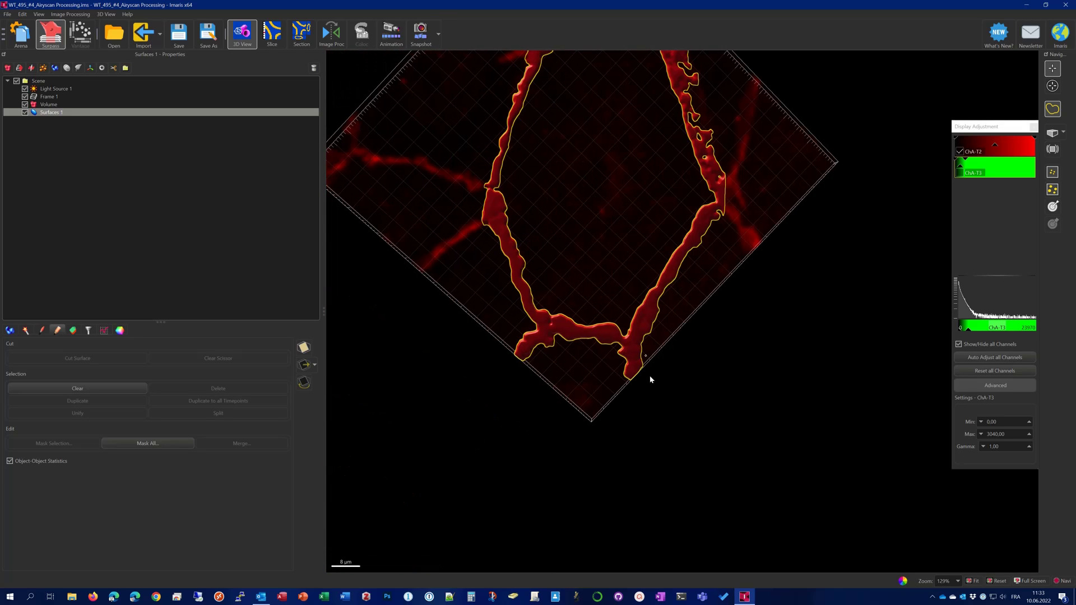
drag(649, 379, 540, 223)
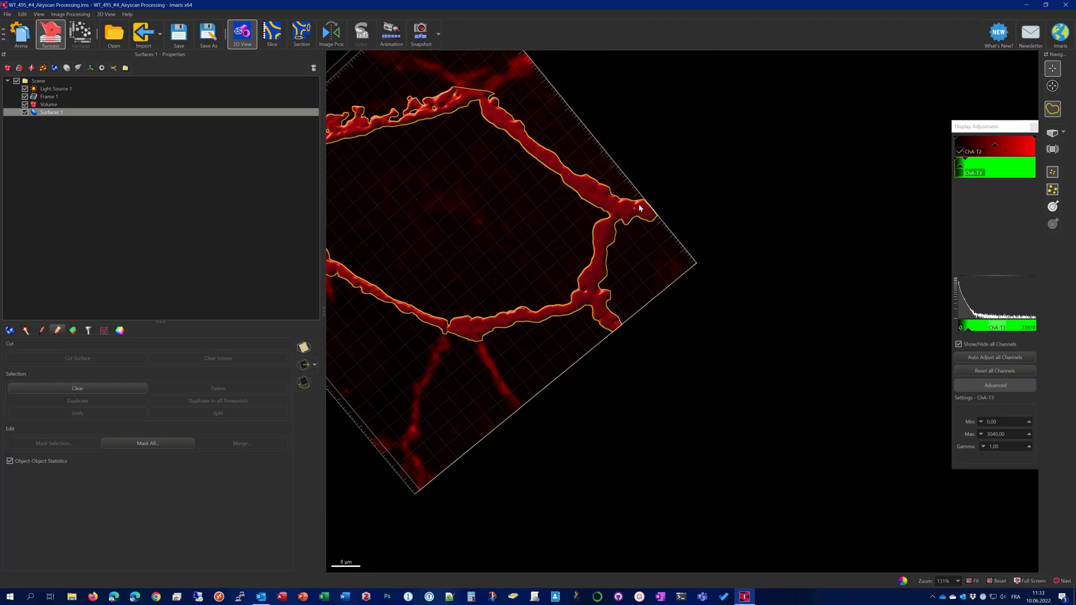
scroll(639, 207, up, 4)
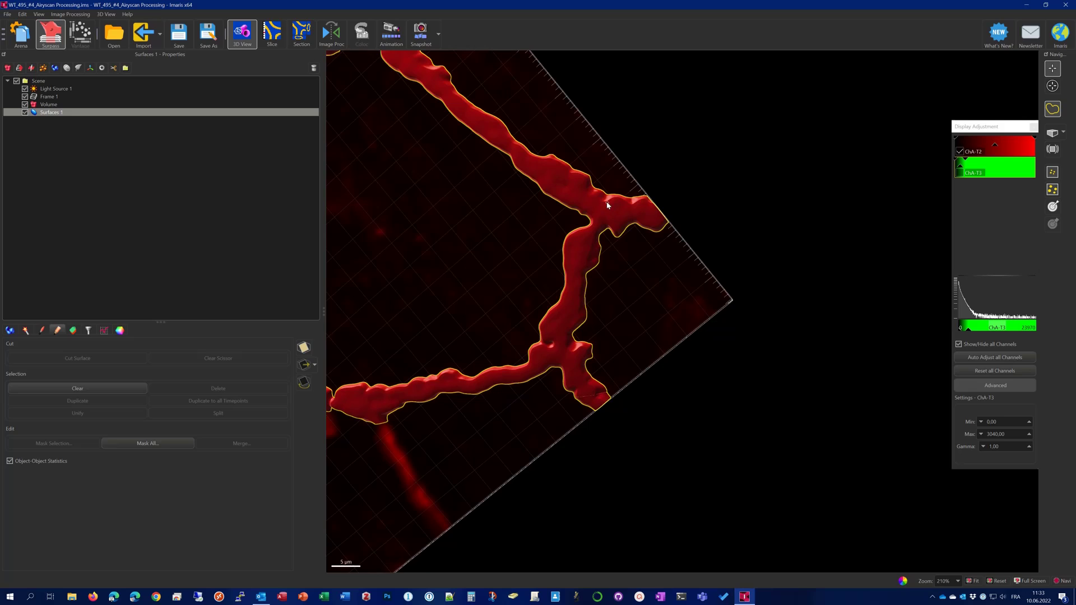
drag(607, 205, 613, 235)
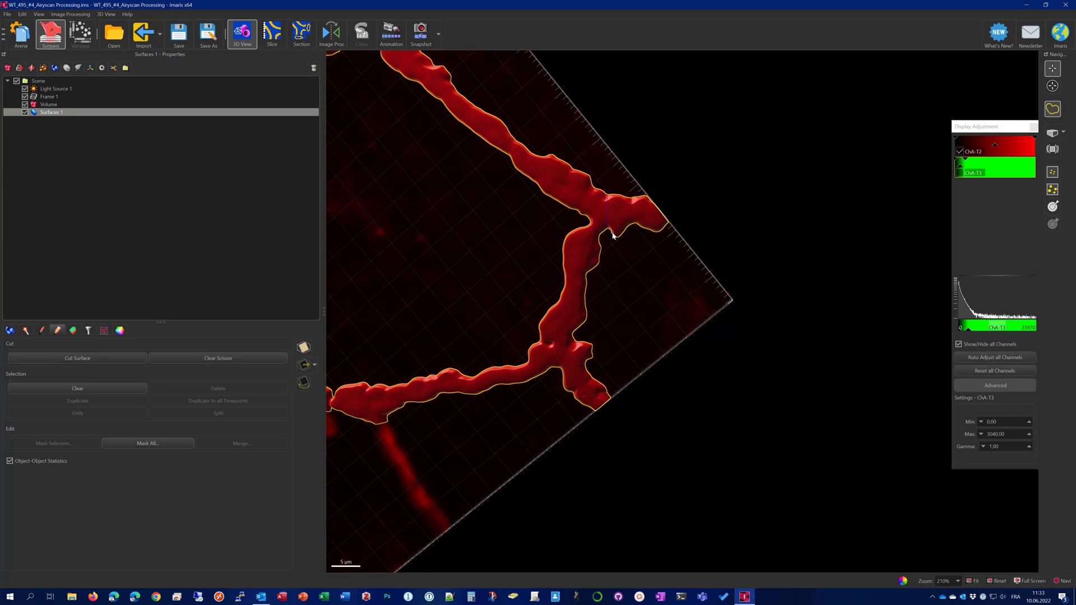
click(129, 354)
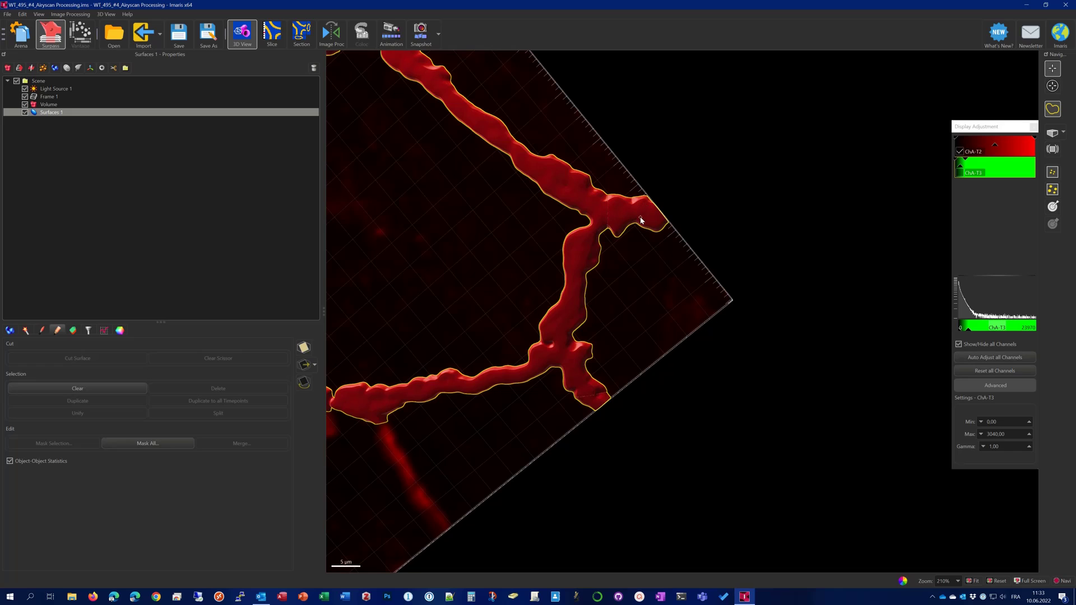
click(631, 212)
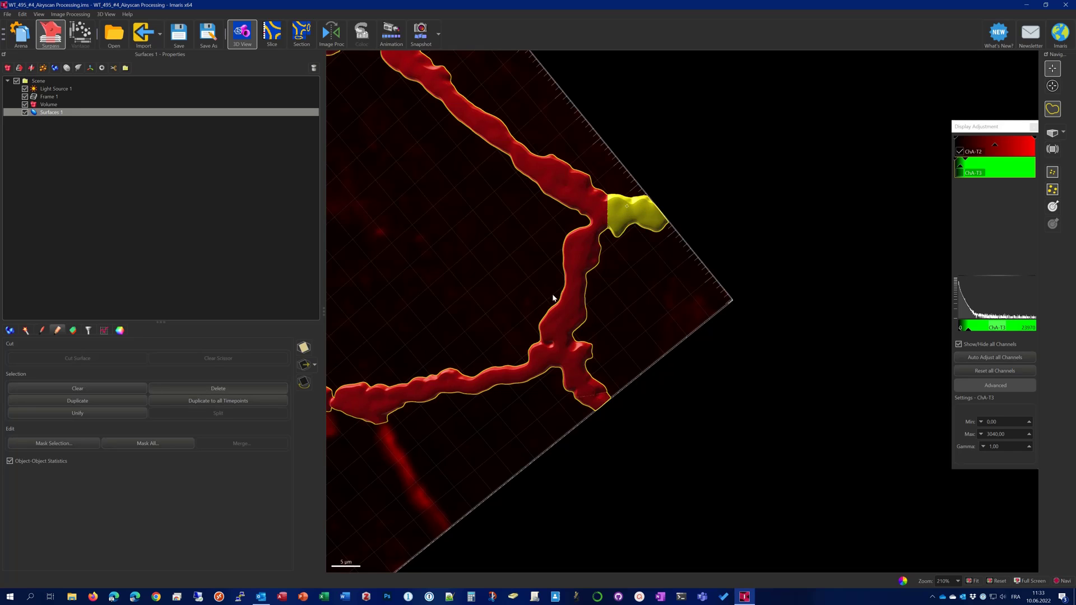
key(Delete)
Step: Cut off the last border stub at the neighbouring vertex and delete both resulting pieces
drag(532, 386, 675, 303)
scroll(421, 319, up, 2)
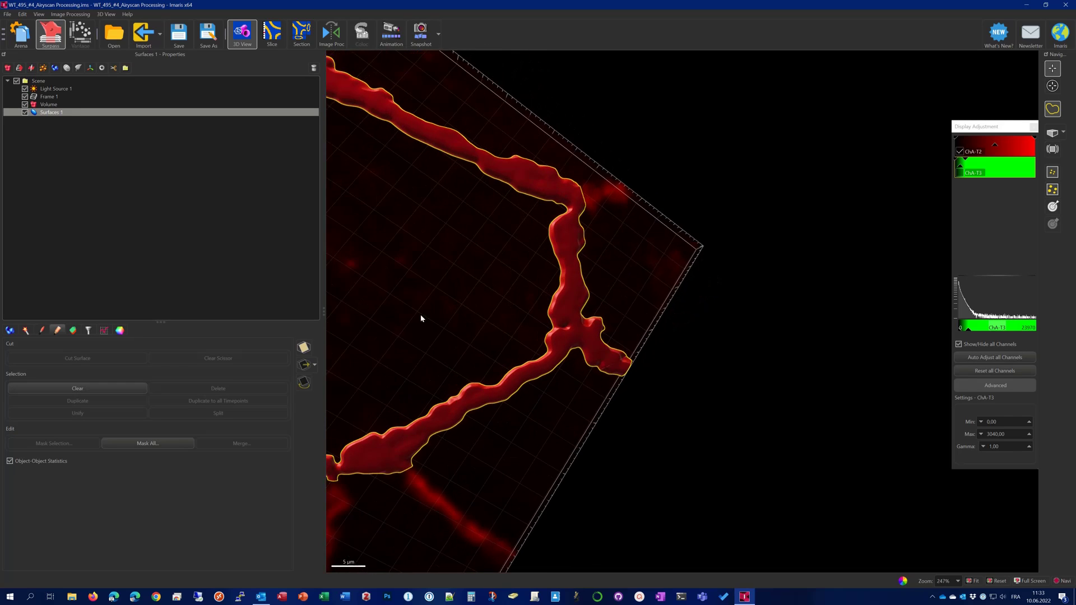
drag(421, 318, 527, 278)
drag(397, 259, 567, 280)
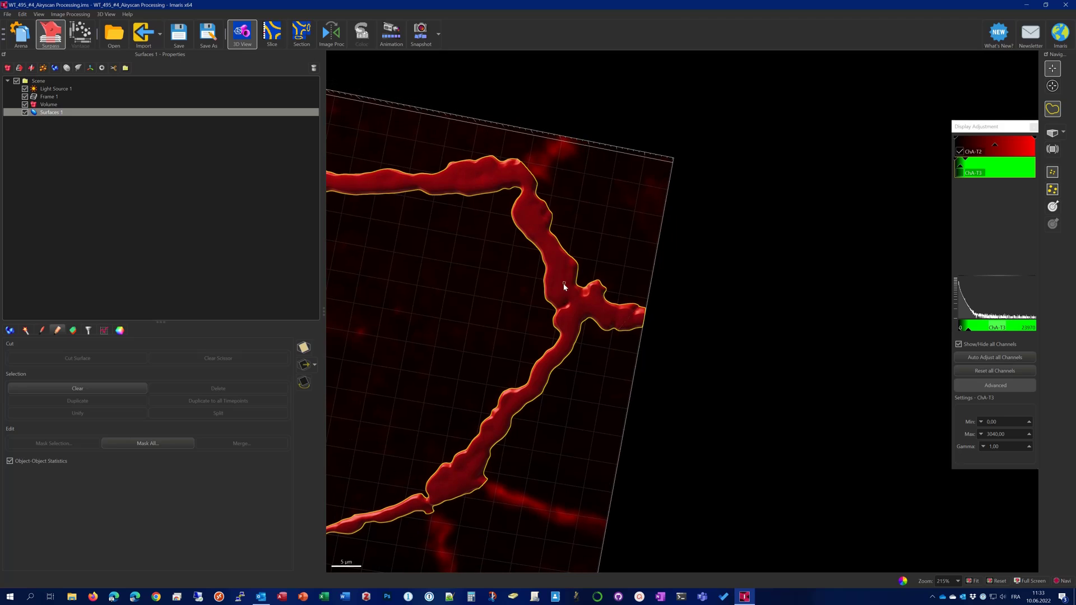
click(586, 305)
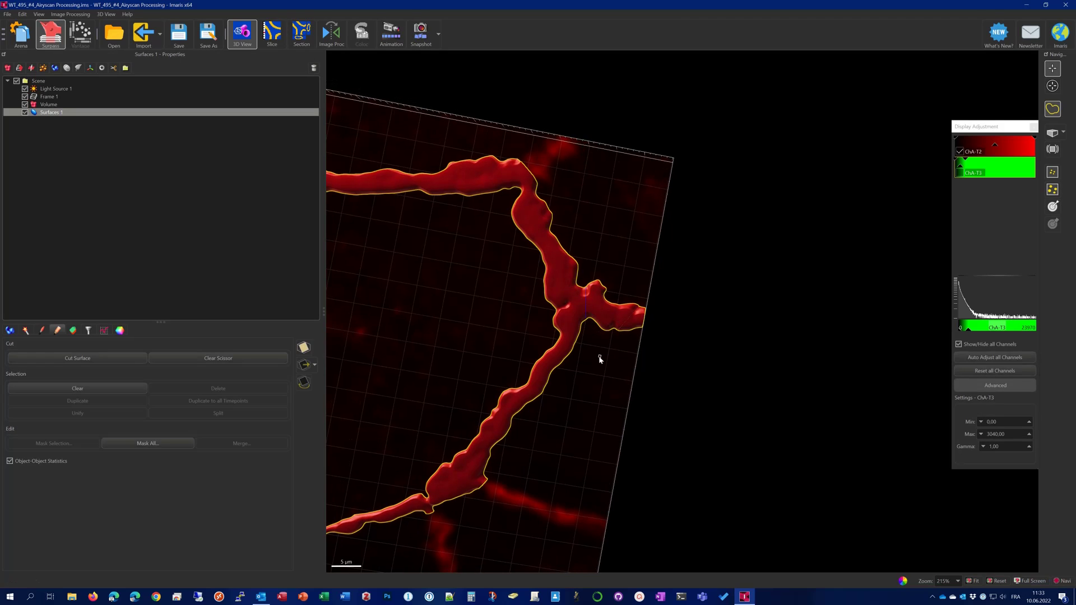
click(89, 359)
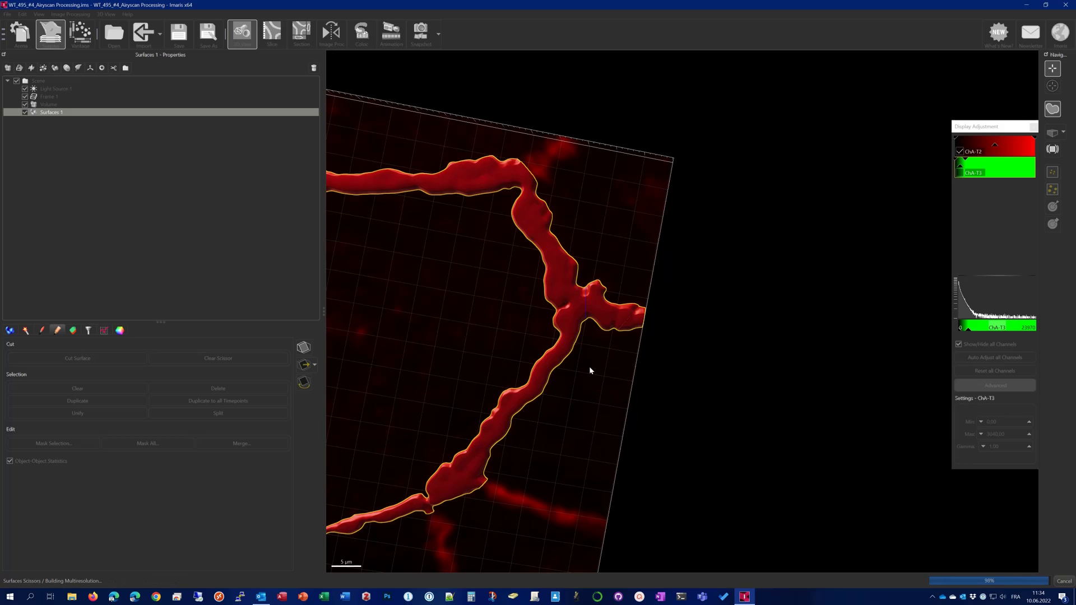
click(615, 323)
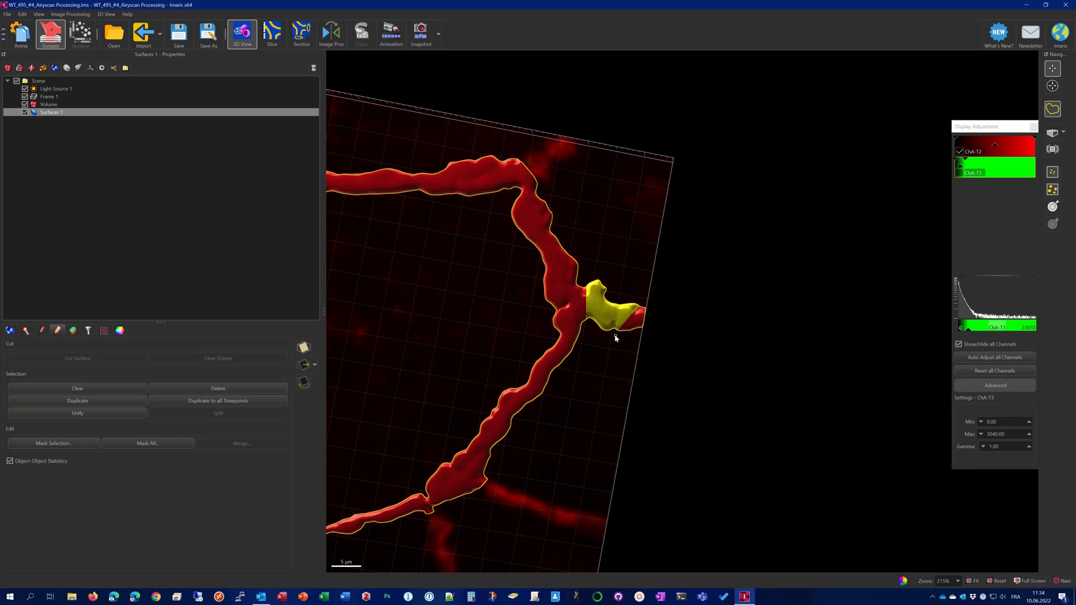
key(Delete)
click(637, 325)
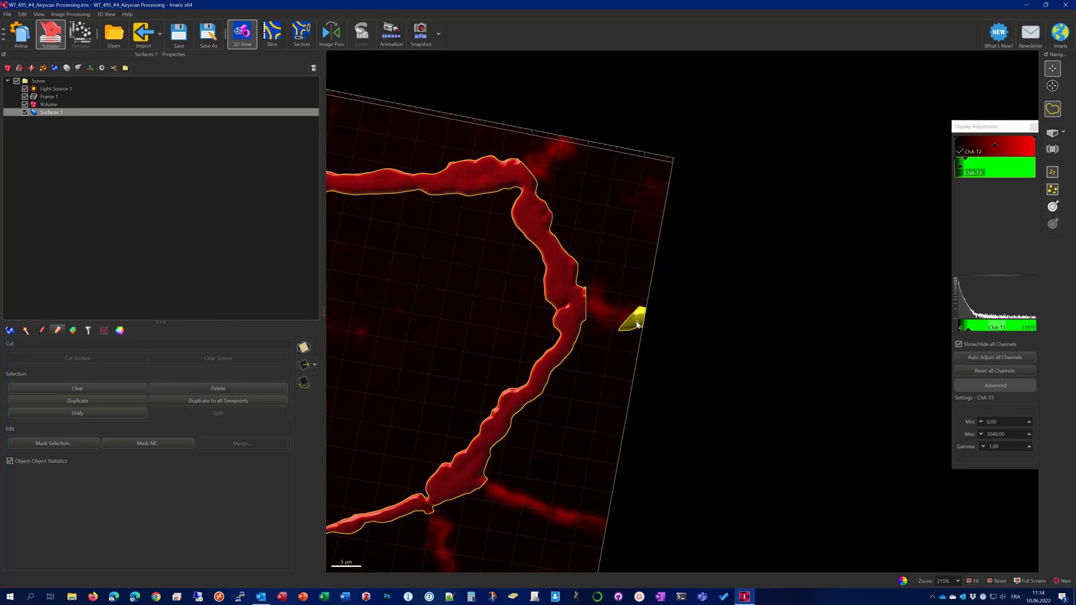
key(Delete)
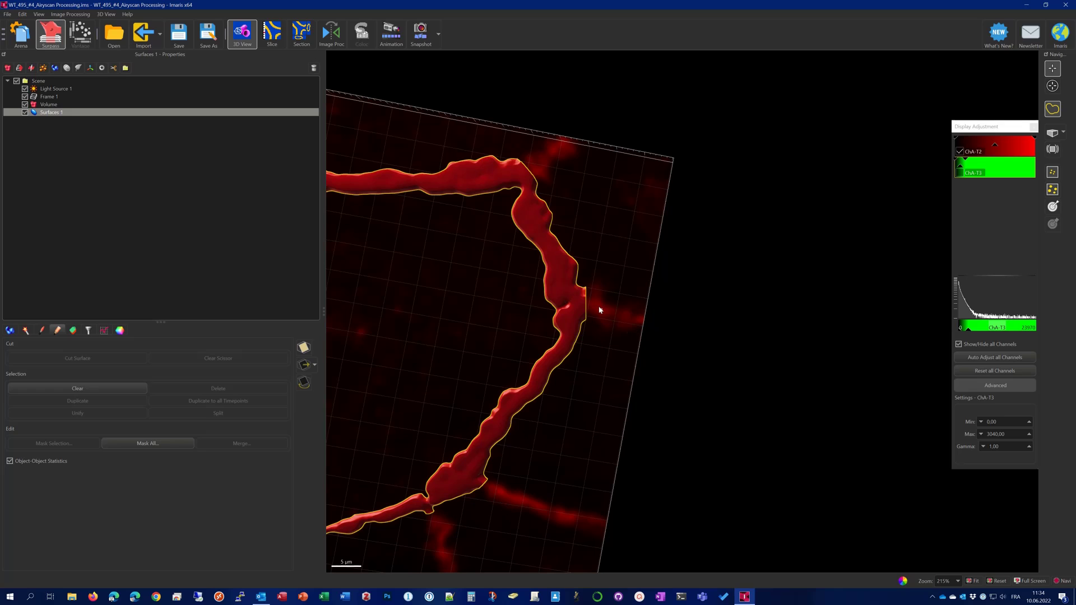
Step: Select the complete junction ring and list the detailed surface statistics as Specific Values for Area
scroll(497, 294, down, 3)
right_drag(418, 312, 569, 236)
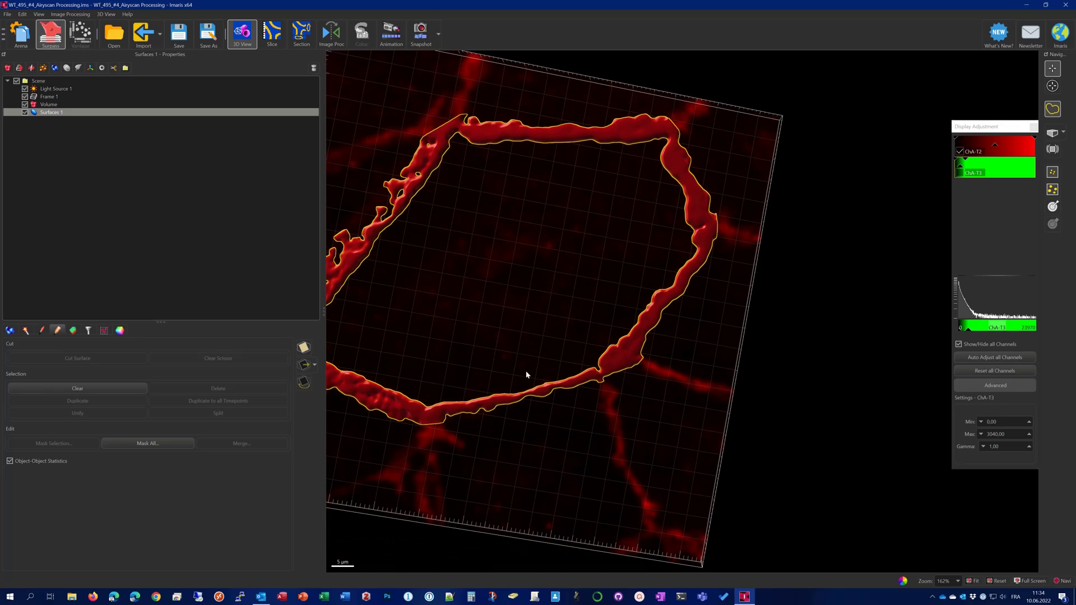
drag(581, 252, 638, 319)
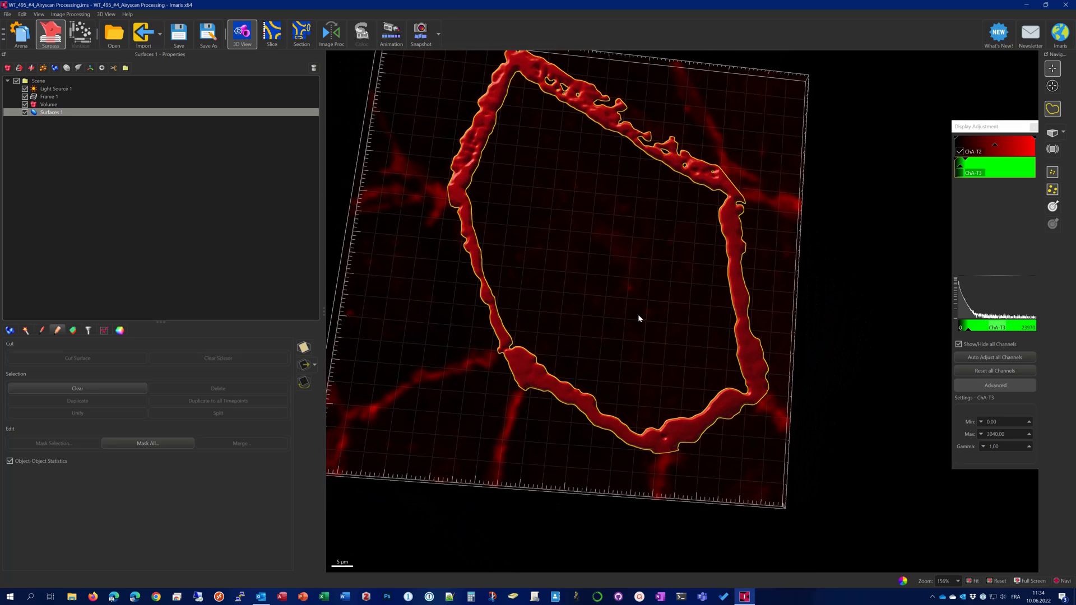
drag(633, 235, 642, 271)
drag(604, 191, 634, 247)
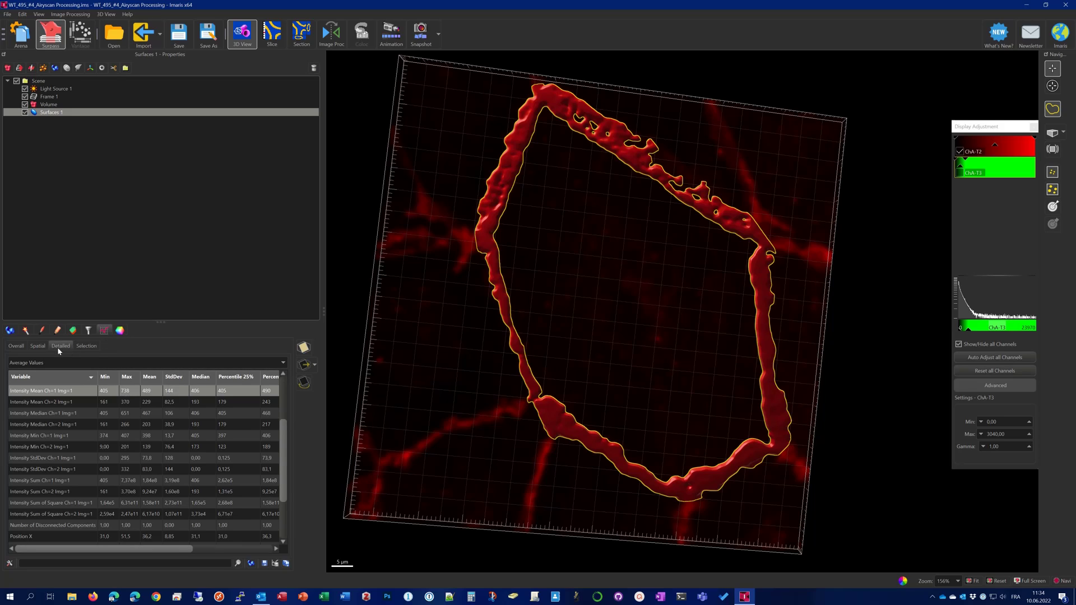
scroll(79, 426, down, 2)
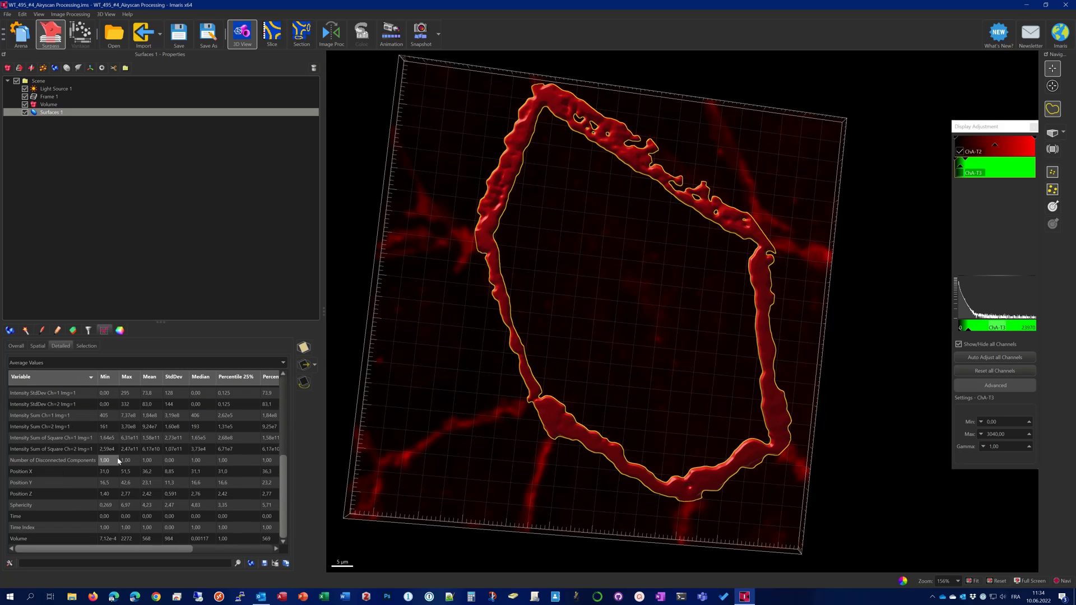
click(23, 539)
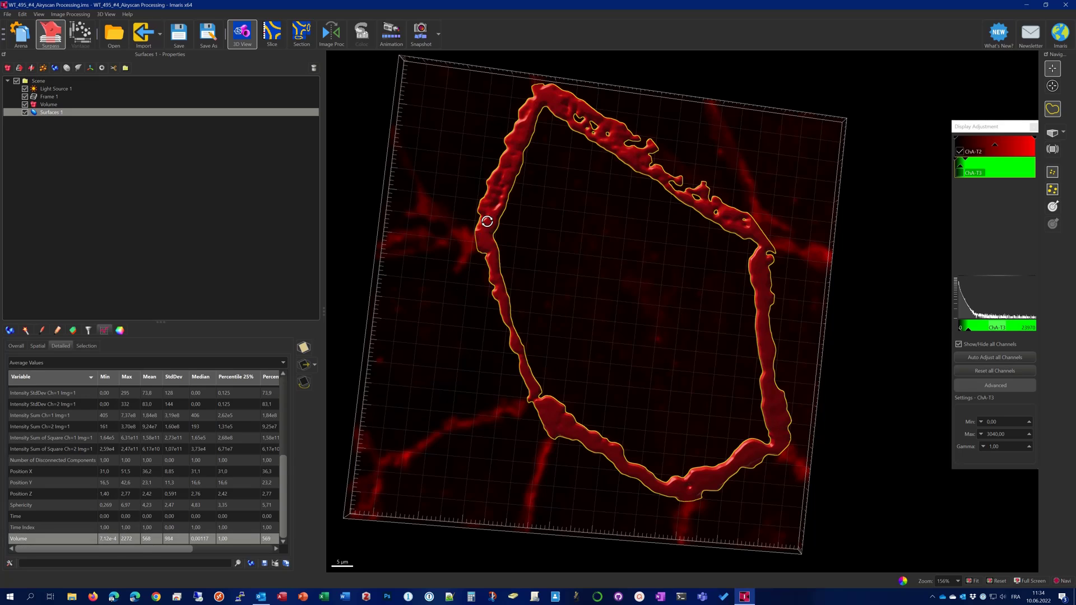
click(484, 239)
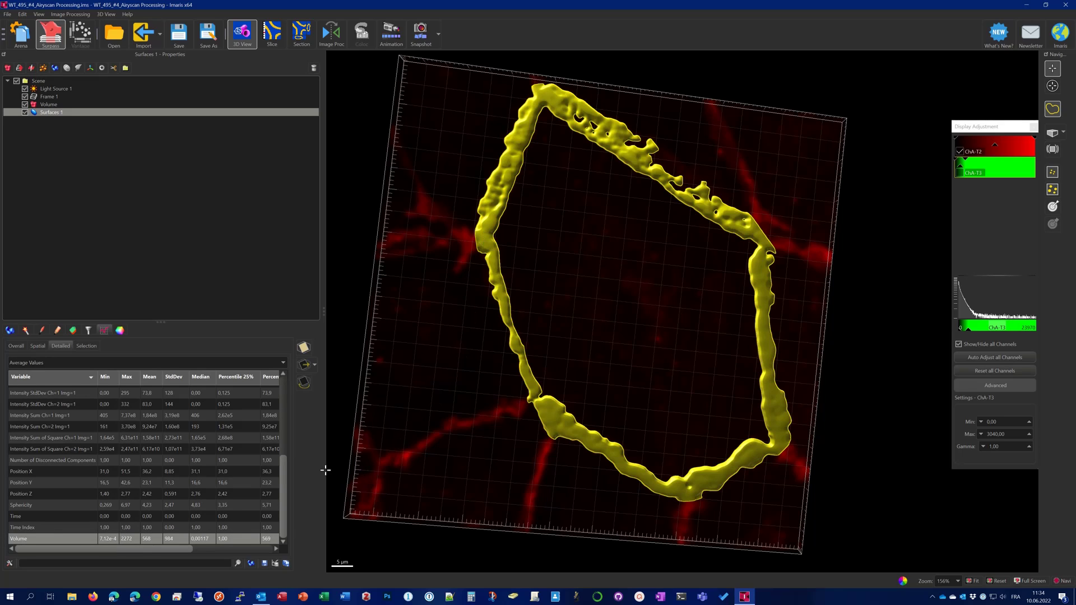
click(51, 363)
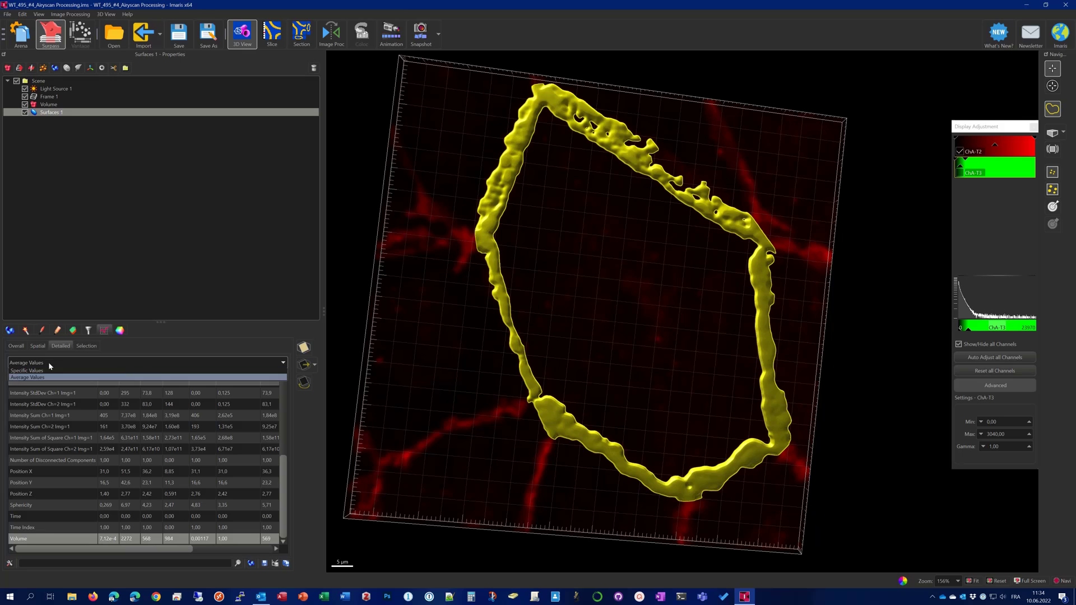
click(45, 372)
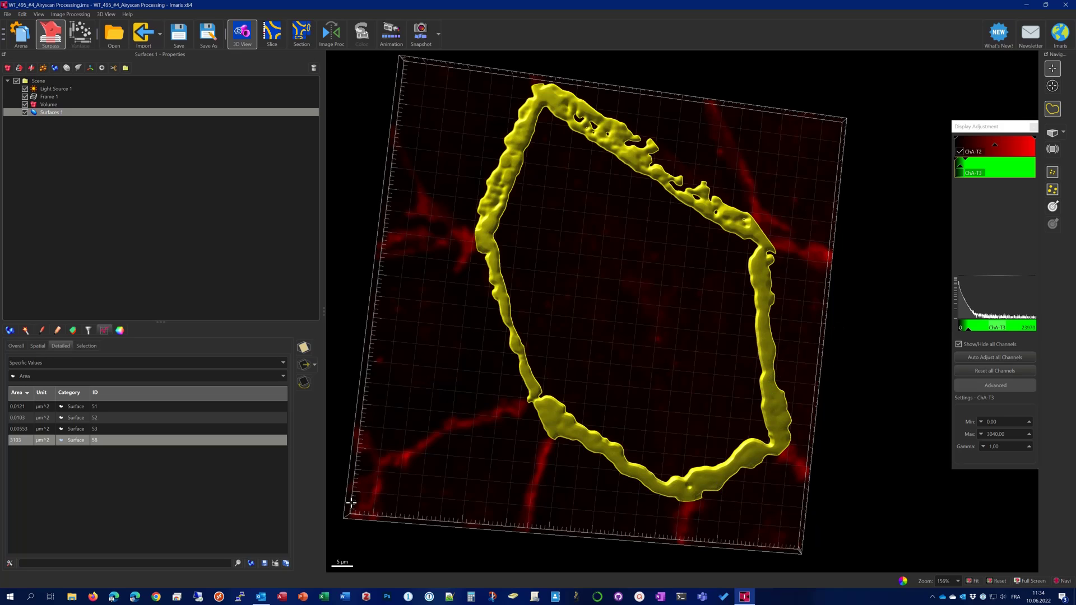
Step: Pick the smallest surface fragment, ID 53, from the area statistics and delete it
click(144, 430)
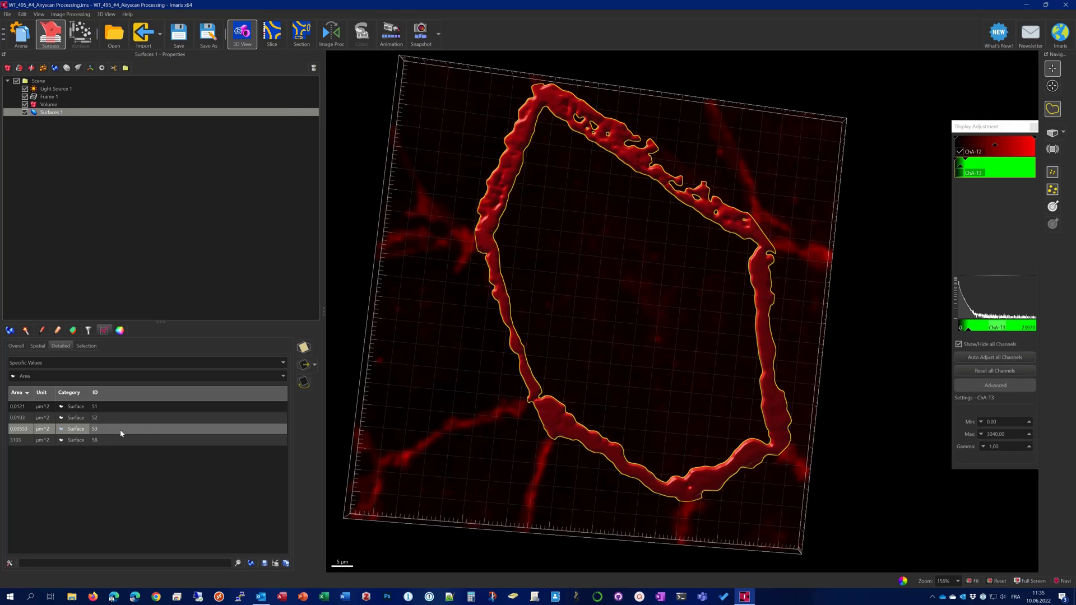
click(57, 330)
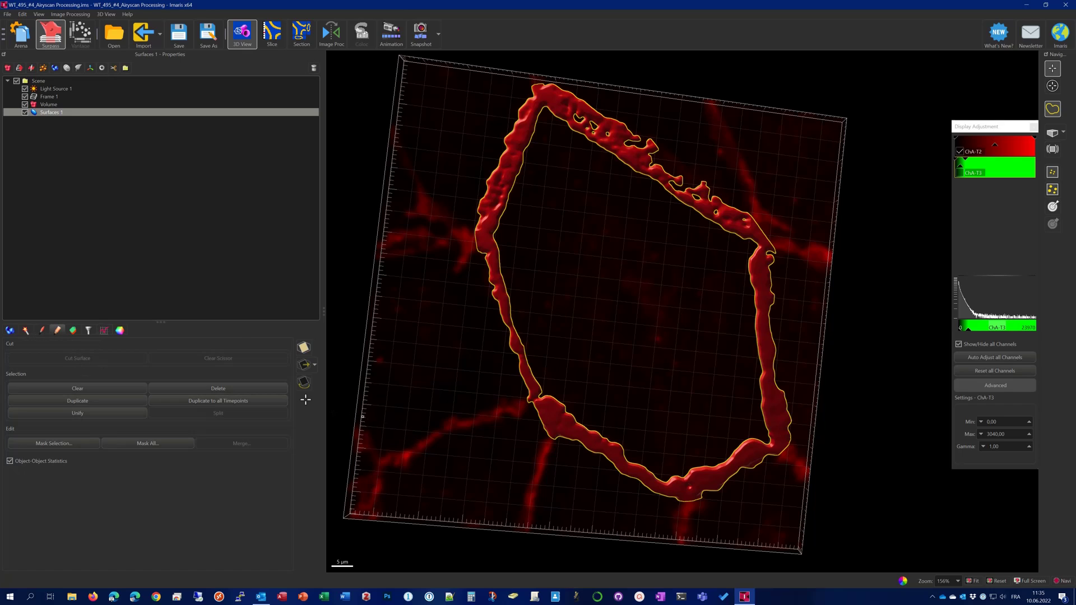
click(218, 388)
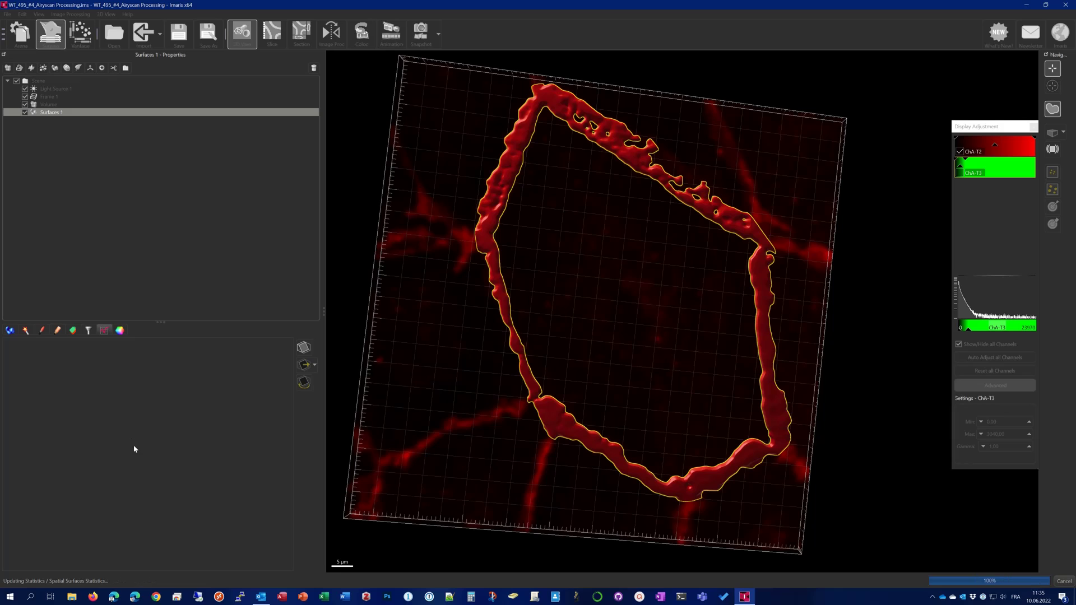
Step: Select the two remaining tiny surface fragments, IDs 51 and 52, in the area statistics and delete them
click(116, 430)
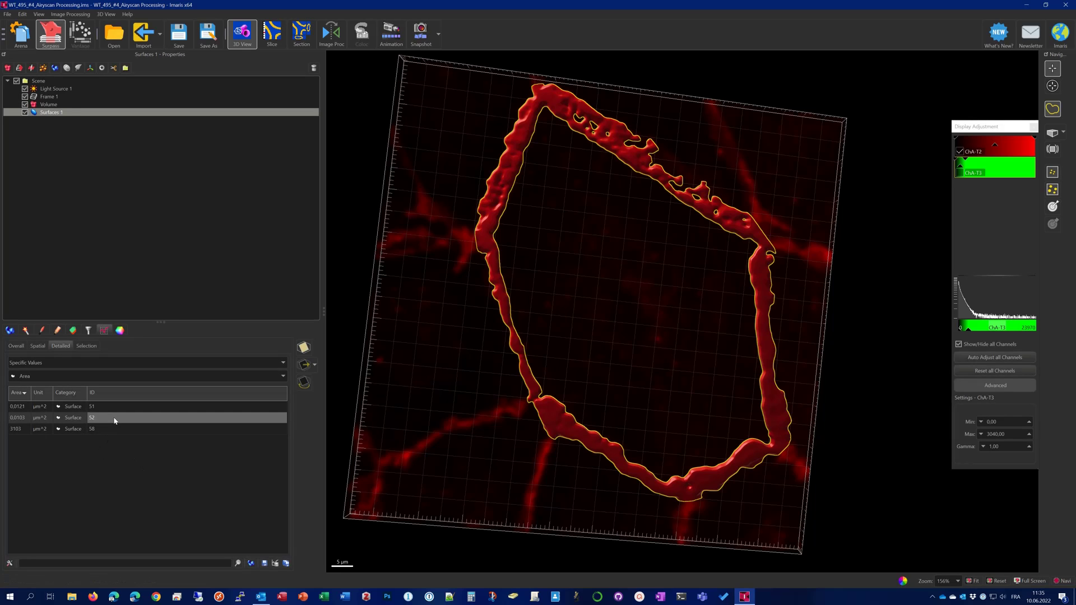
click(114, 420)
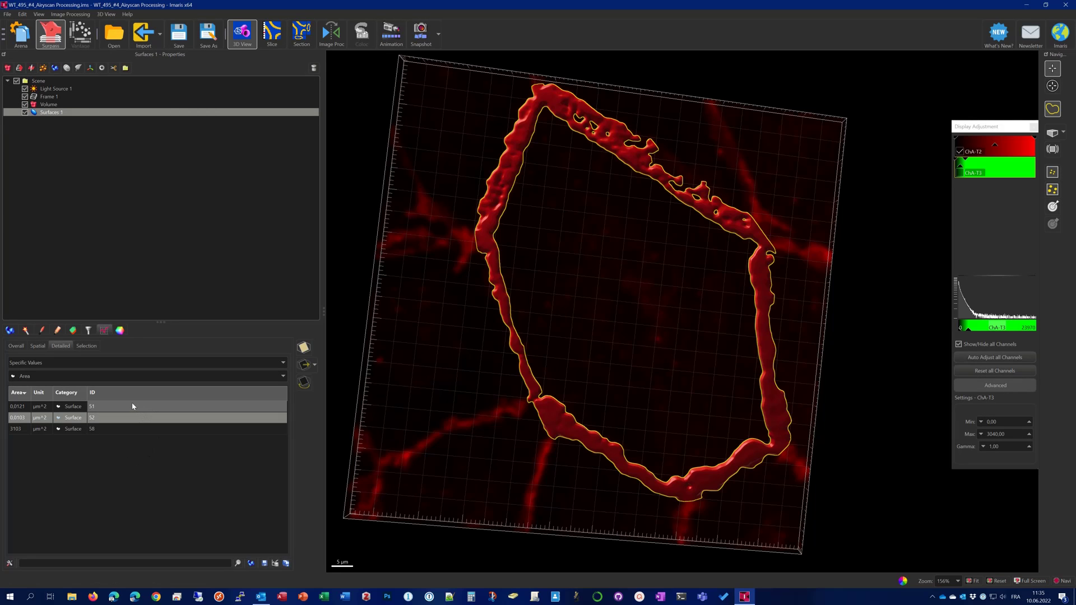
ctrl+click(133, 406)
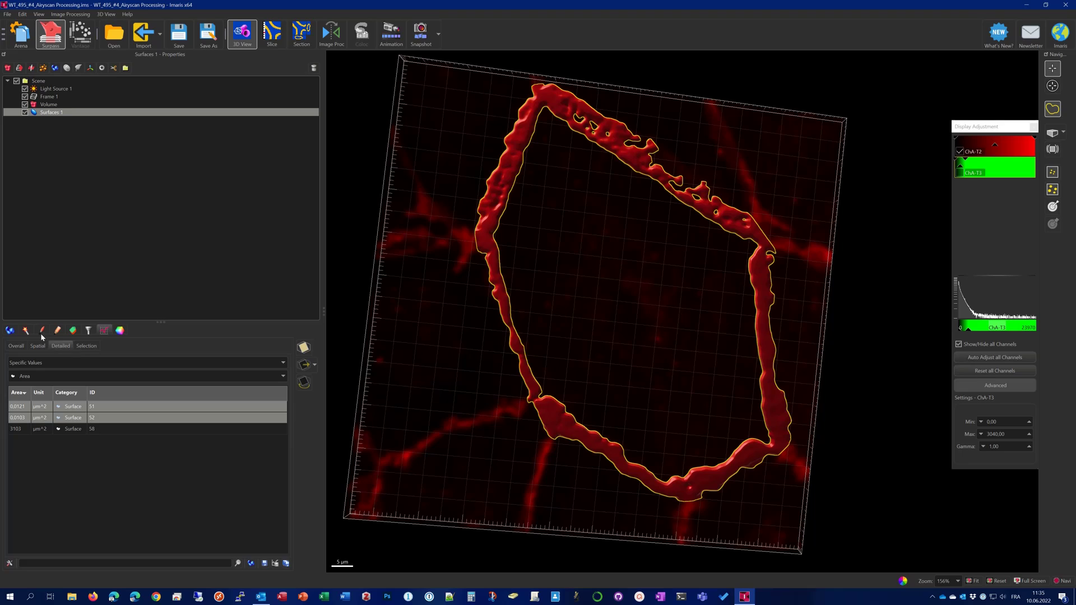
click(57, 330)
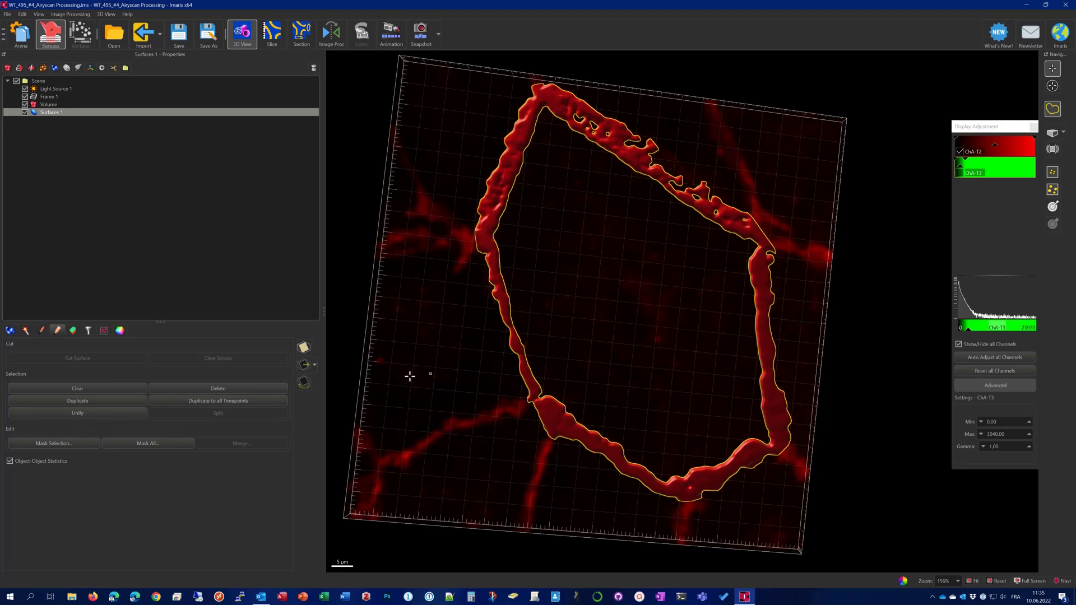
click(408, 508)
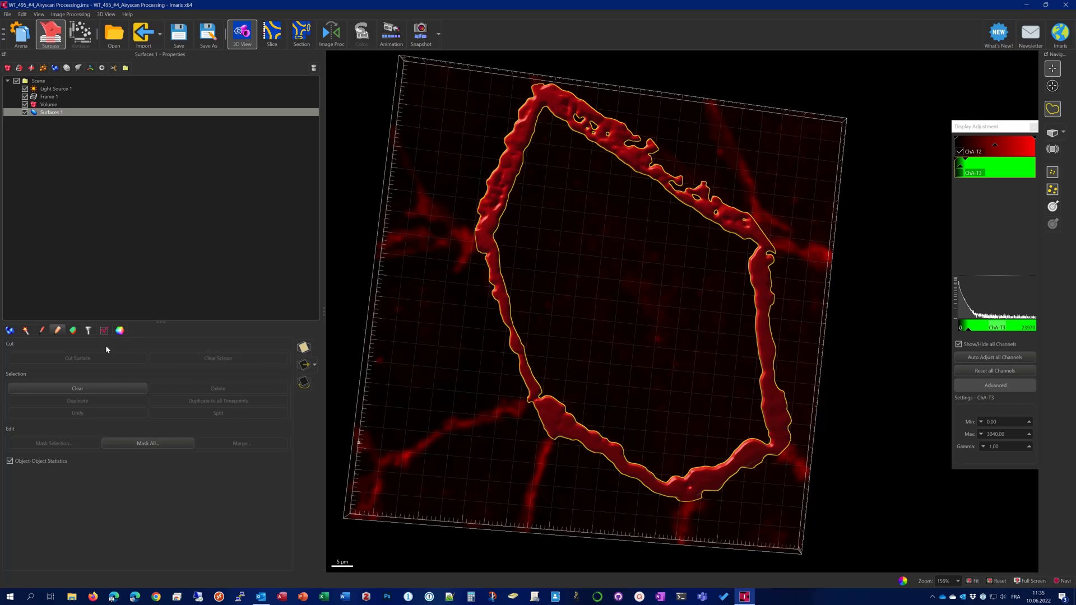
Step: List the detailed area statistics of the surface and select the remaining junction ring from the table
click(104, 330)
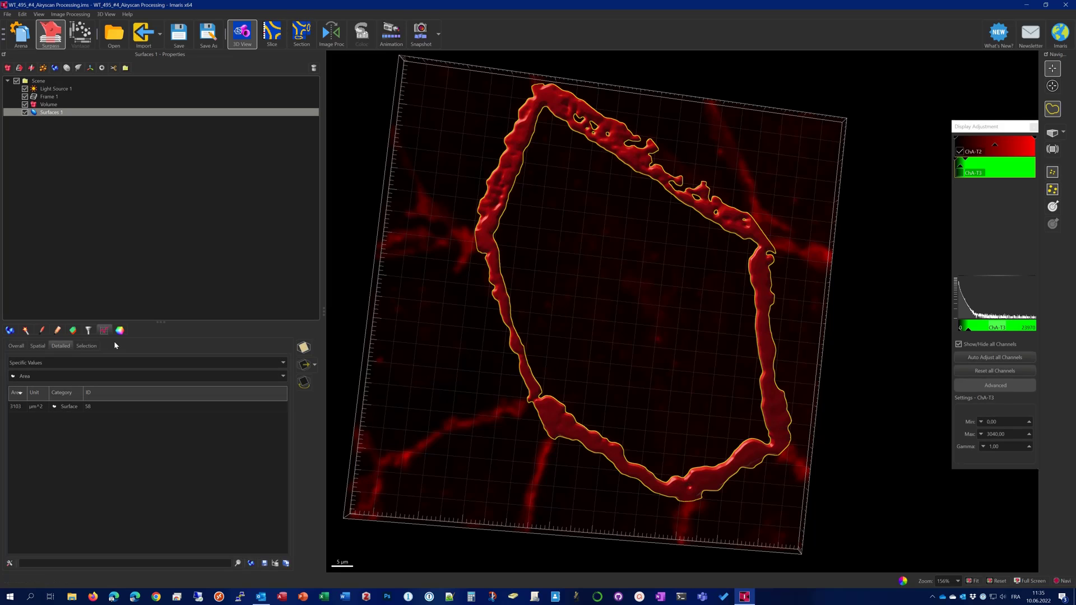
click(42, 406)
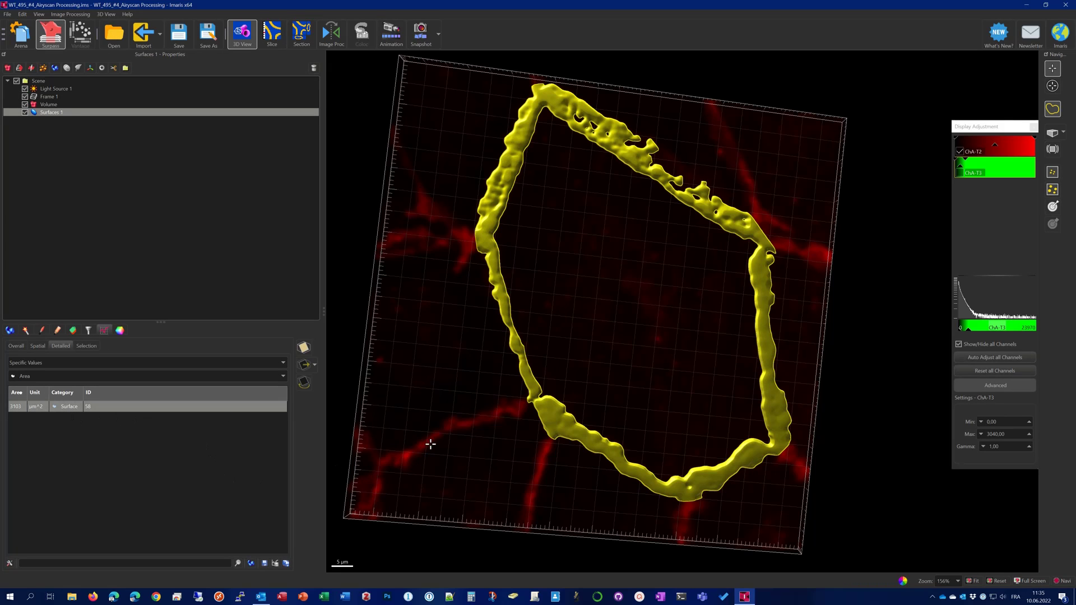
right_drag(605, 279, 560, 310)
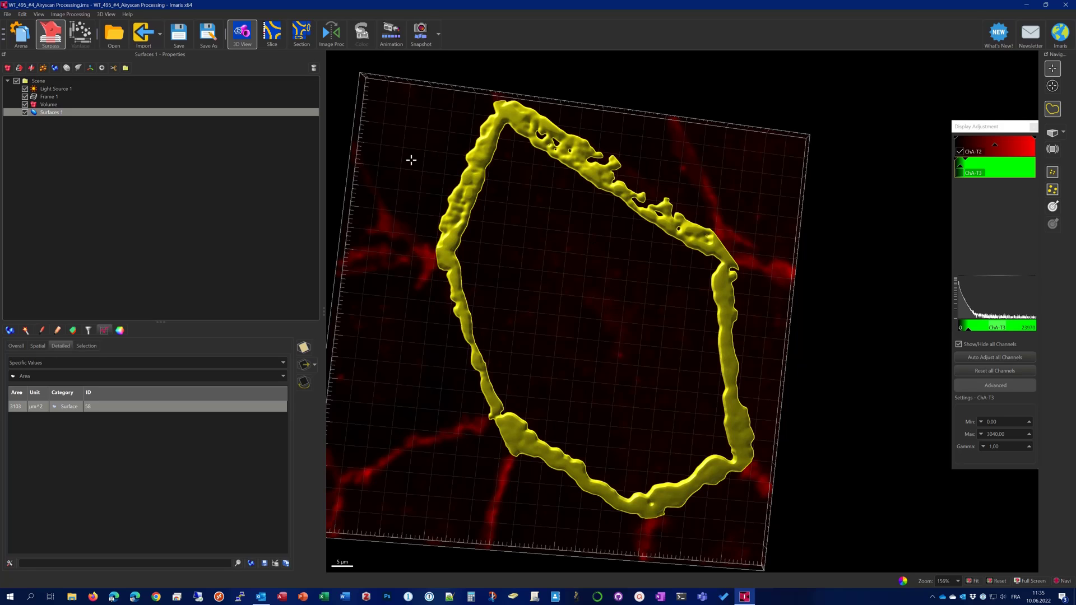
Step: Show channel ChA-T3, hide channel ChA-T2 and hide Surfaces 1 so only the green filaments are displayed
click(960, 173)
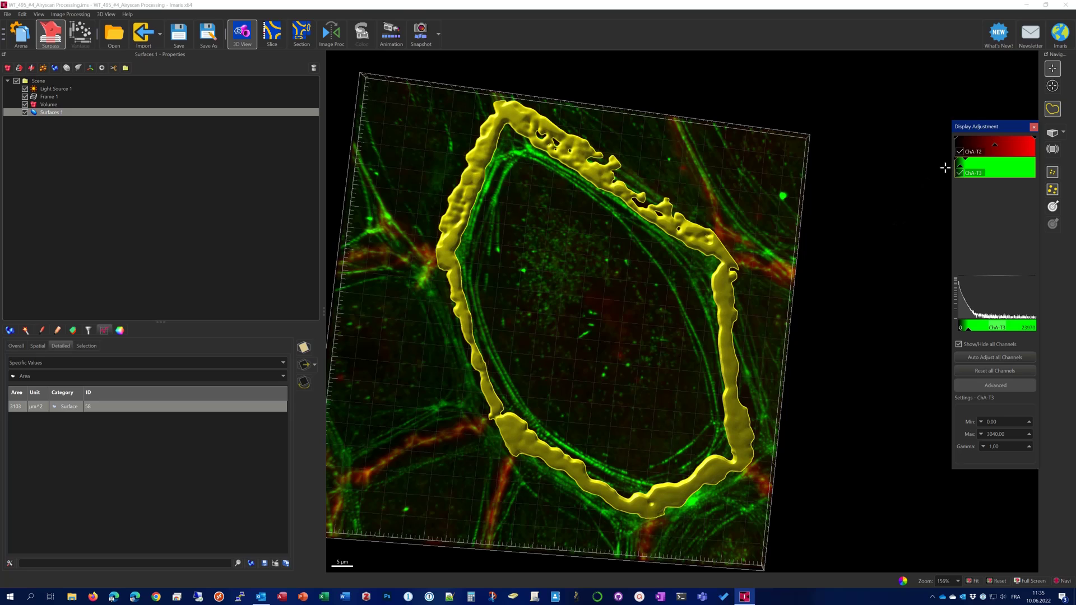
click(960, 152)
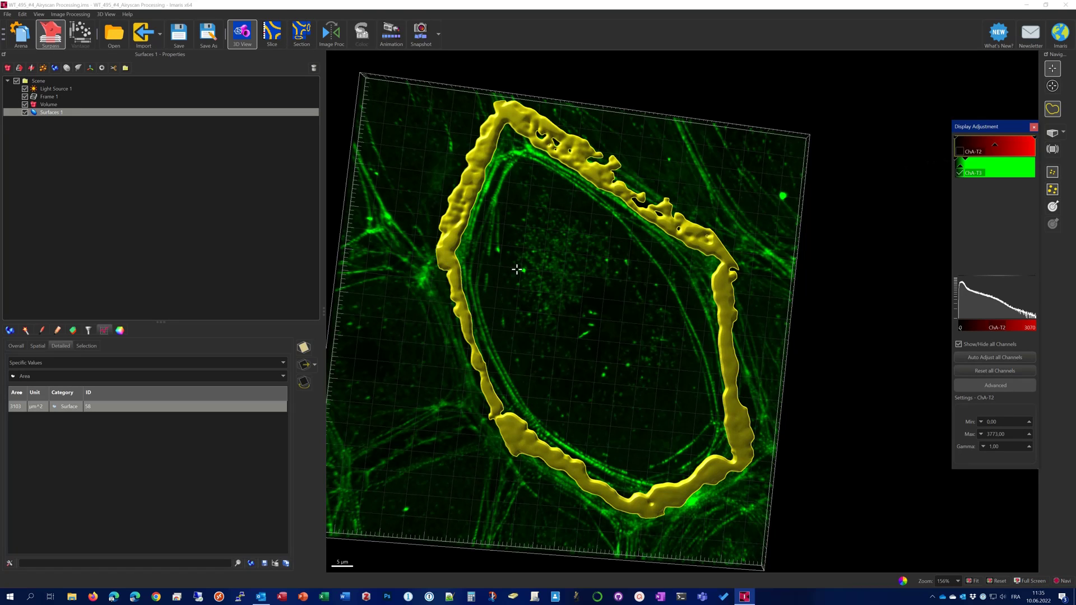
drag(517, 269, 613, 235)
drag(482, 457, 614, 262)
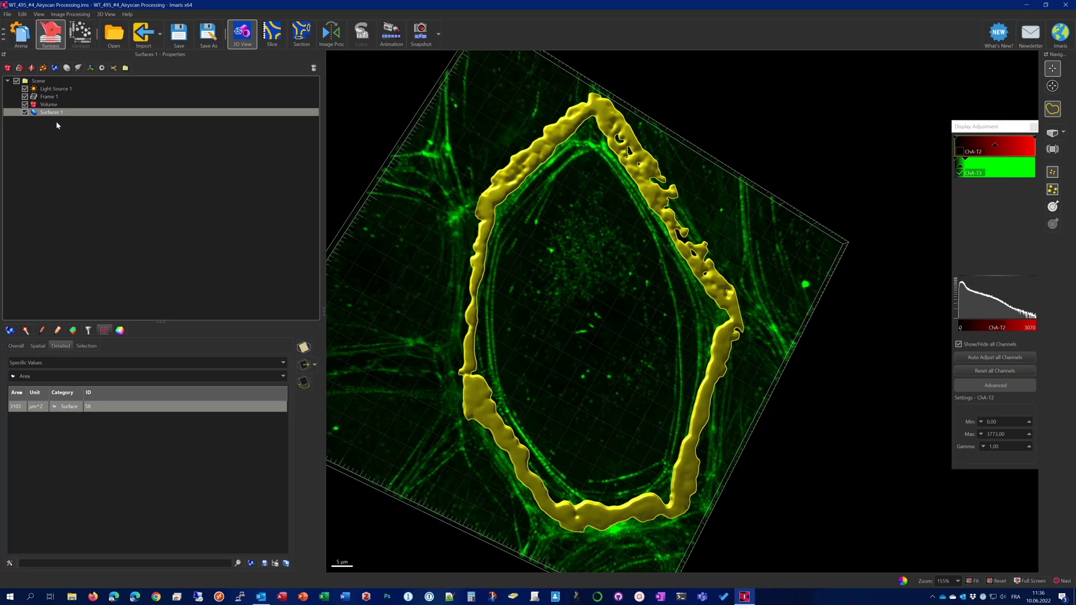
click(25, 112)
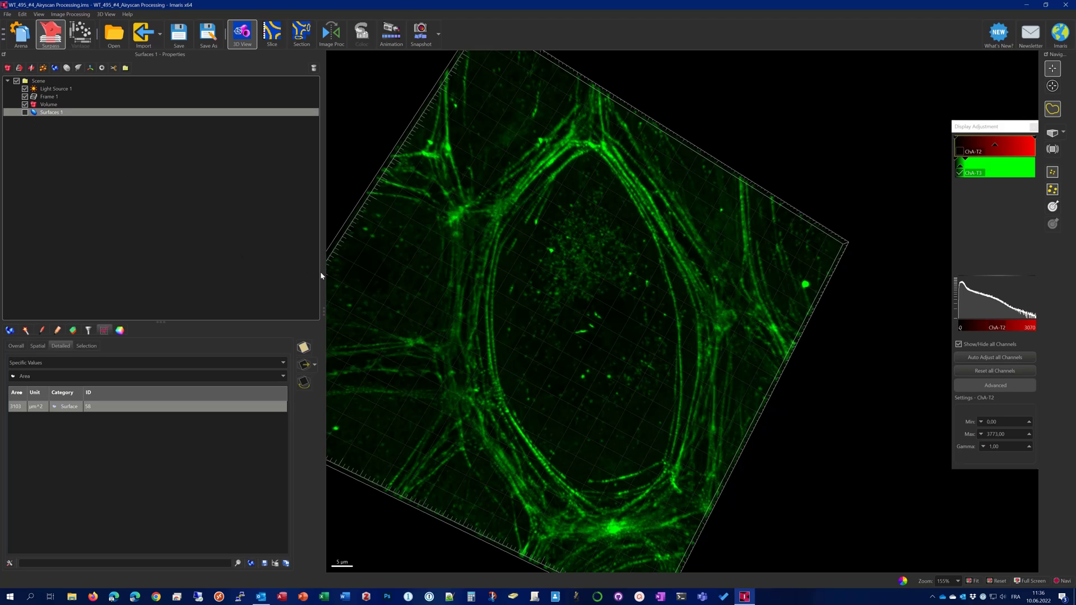
scroll(535, 315, down, 2)
drag(604, 358, 555, 336)
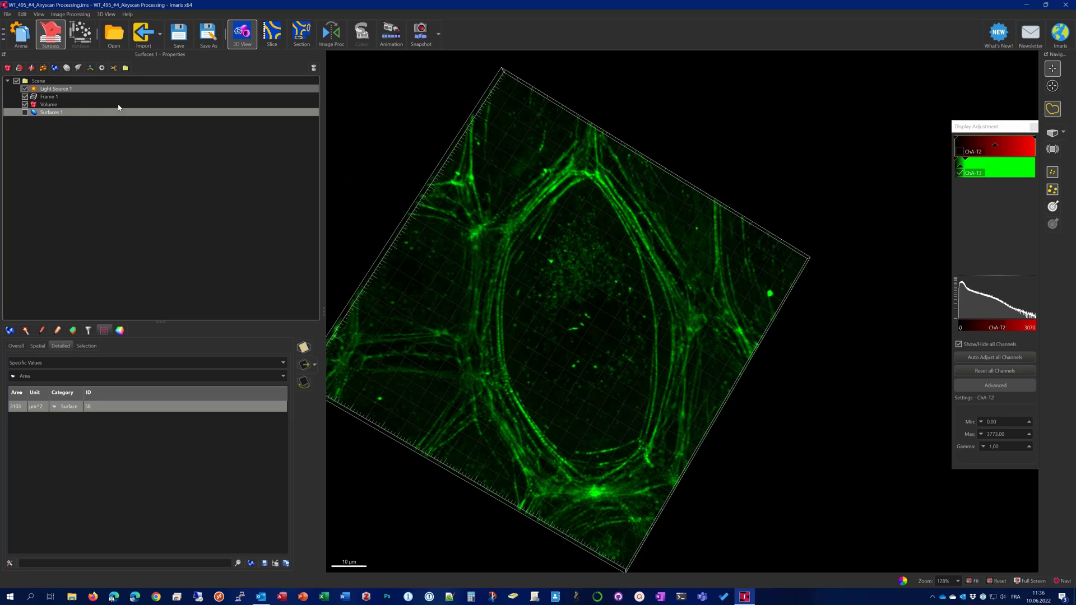
Step: Measure the width of a green filament at the cell's inner edge with a measurement line in the Slice view
scroll(513, 315, up, 5)
scroll(512, 314, up, 4)
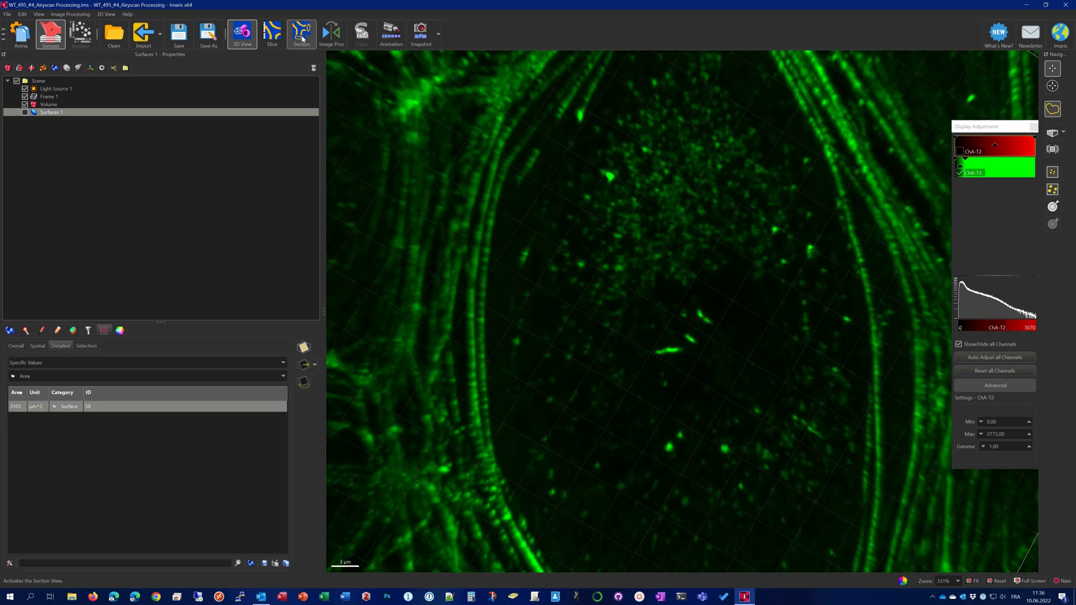
click(272, 34)
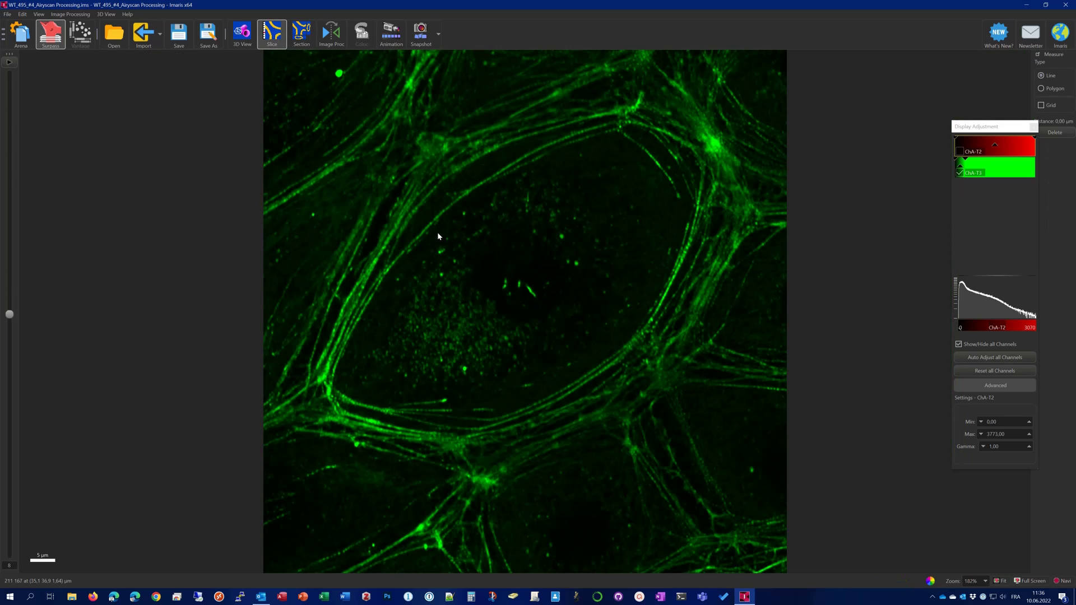
scroll(438, 236, up, 10)
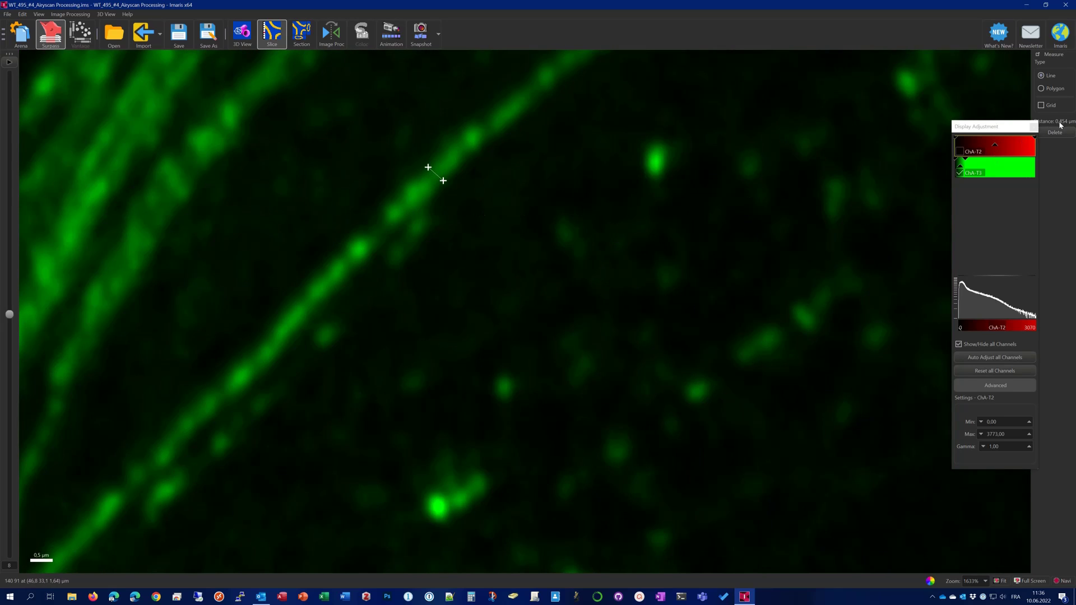
click(508, 125)
click(297, 330)
Step: Measure the filament's width at another point further along the cell's inner edge
scroll(364, 296, down, 4)
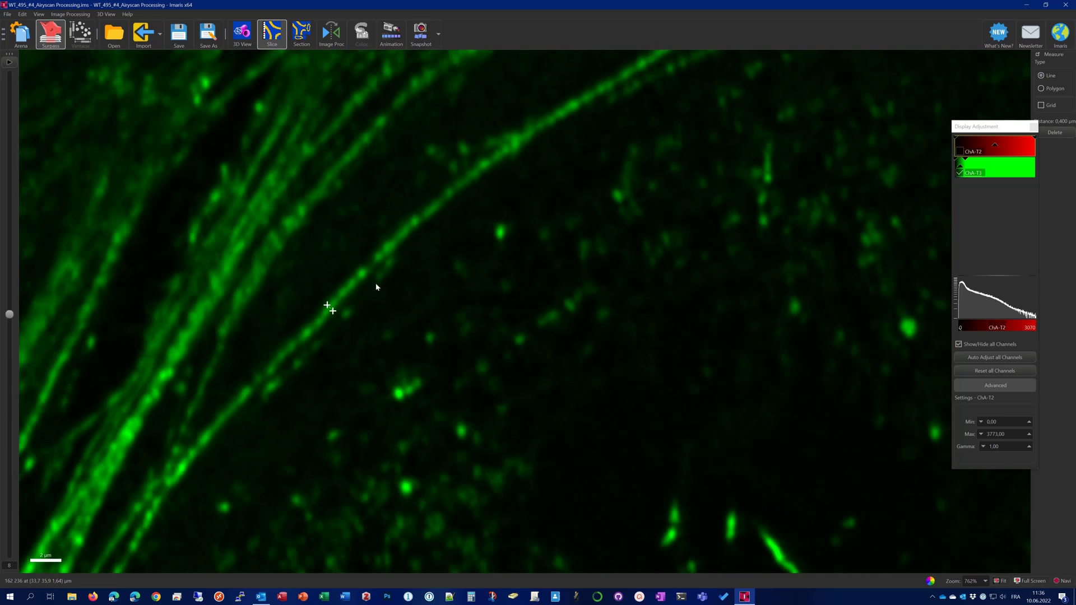
scroll(374, 283, down, 2)
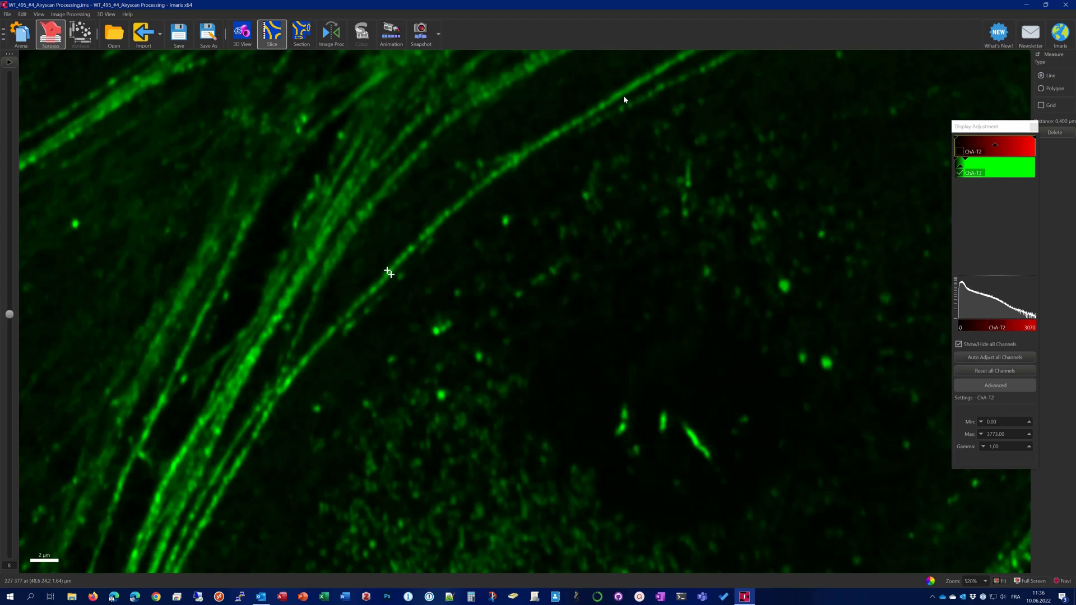
click(622, 96)
click(621, 89)
scroll(465, 191, down, 3)
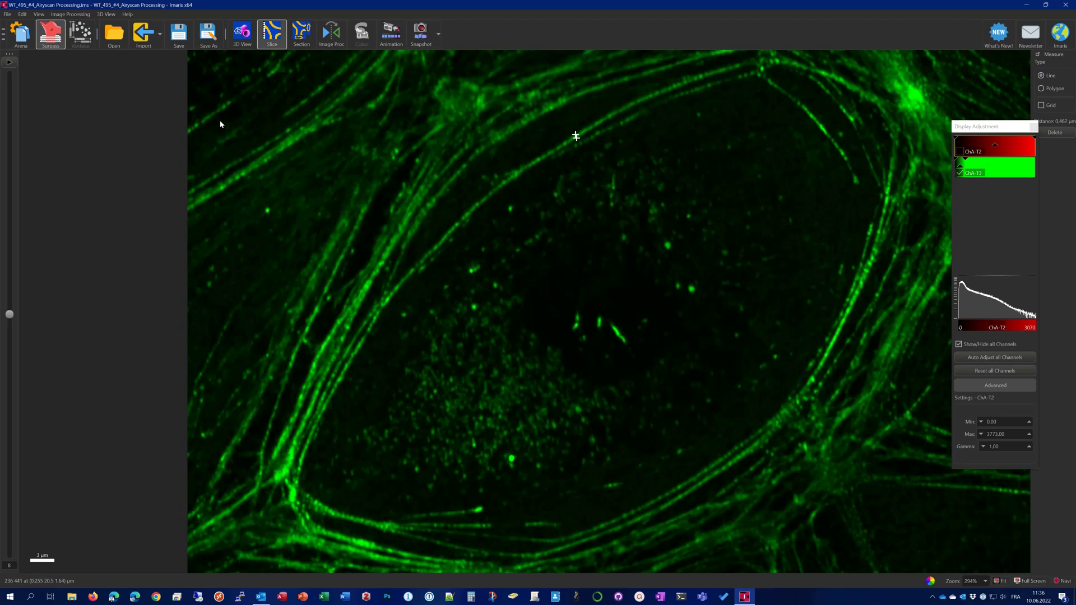
Step: Return to the 3D view, fit the image to the window and reset the camera to the default orientation
click(249, 37)
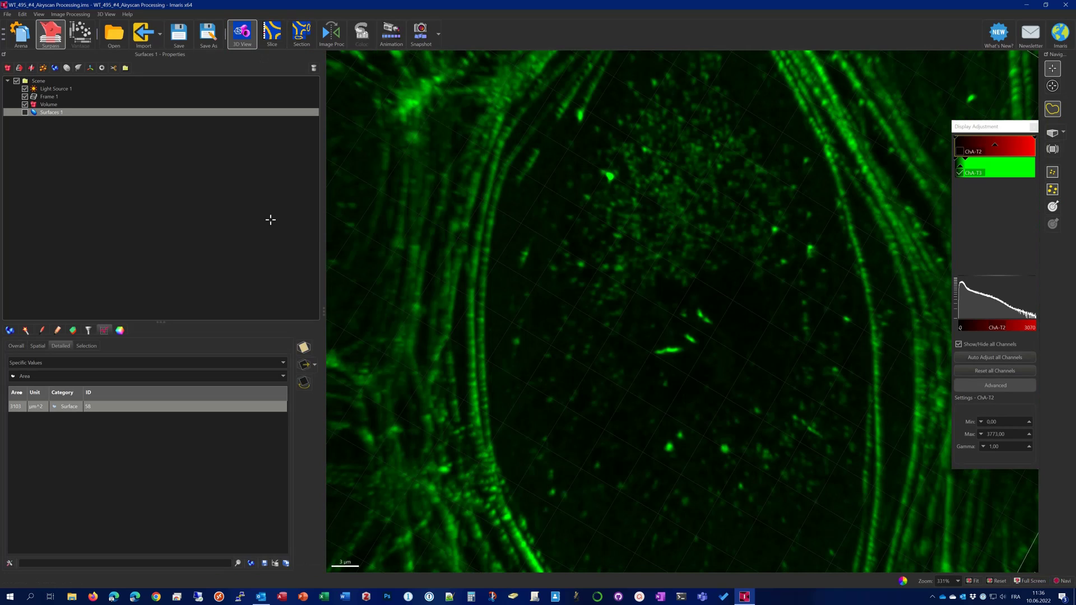
scroll(491, 274, down, 2)
click(973, 581)
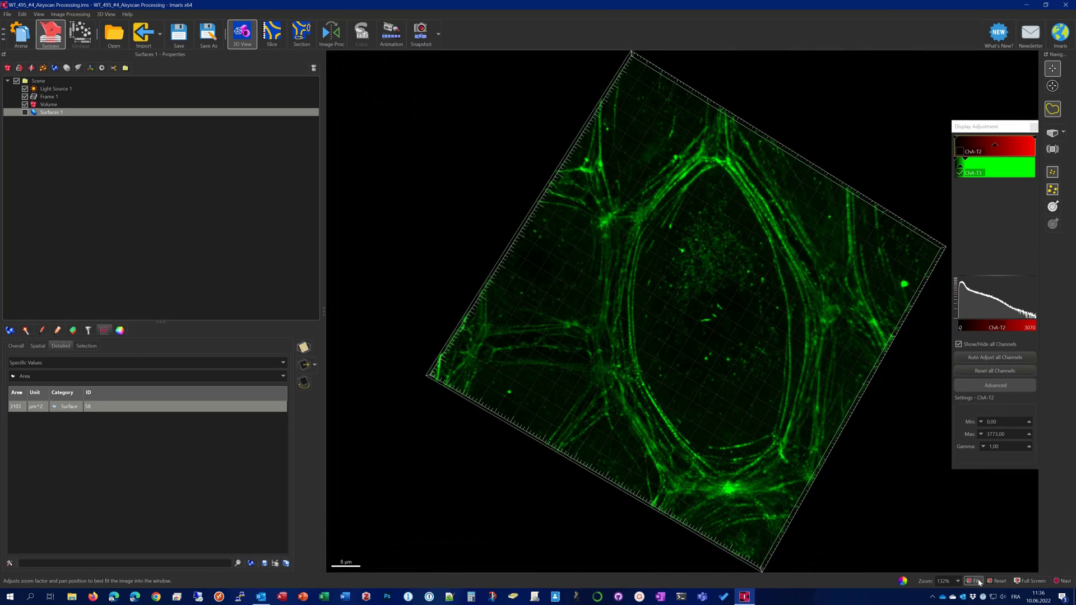
click(998, 581)
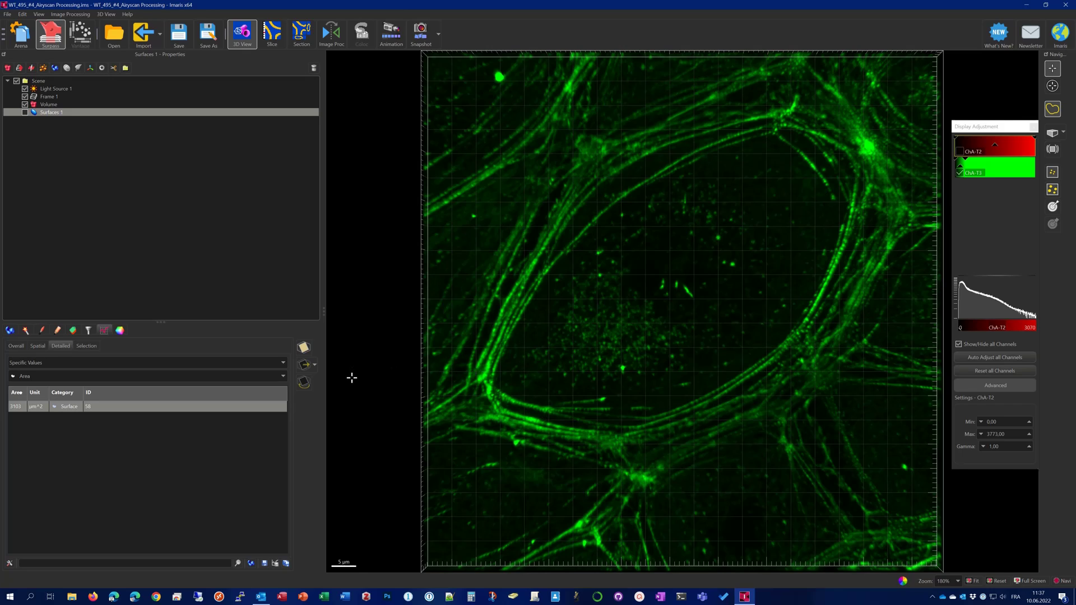
Step: Create a Spots object segmenting only a region of interest, with Classify Spots turned off, and proceed to the region settings
scroll(349, 371, up, 1)
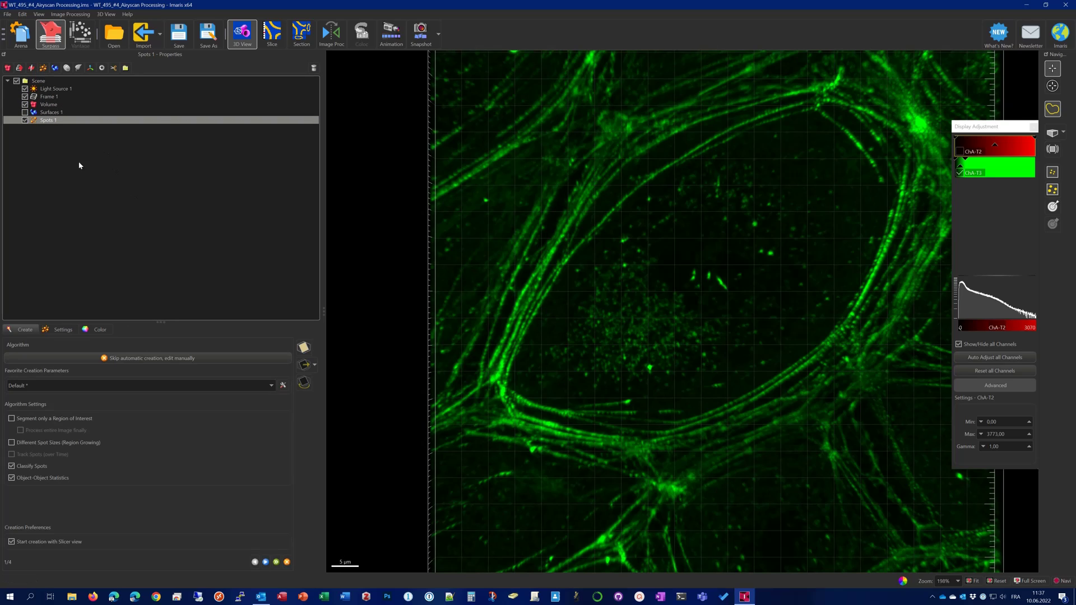
click(37, 419)
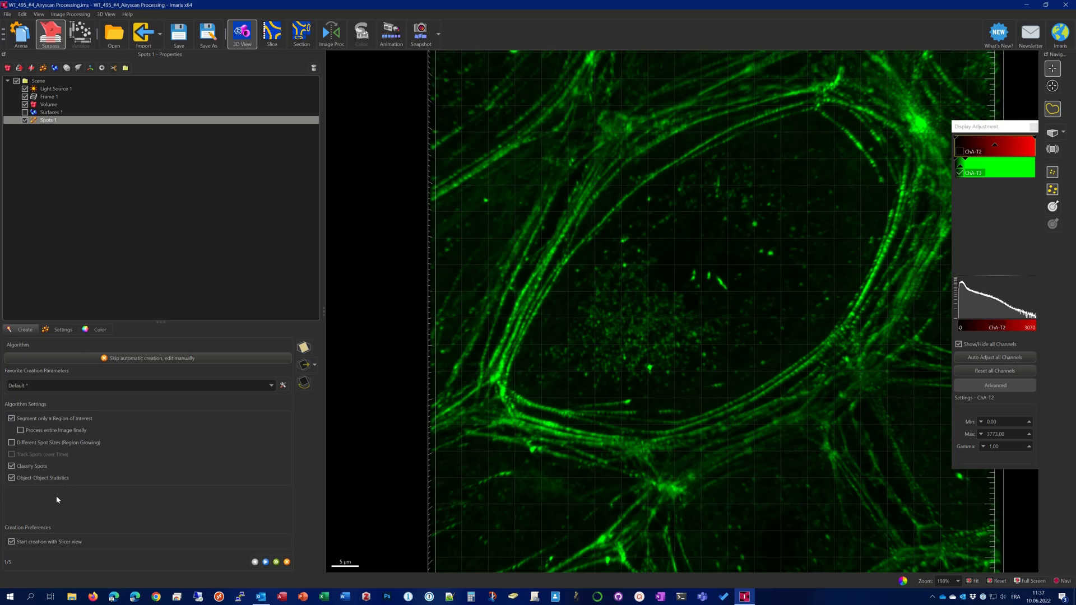
click(25, 468)
click(266, 563)
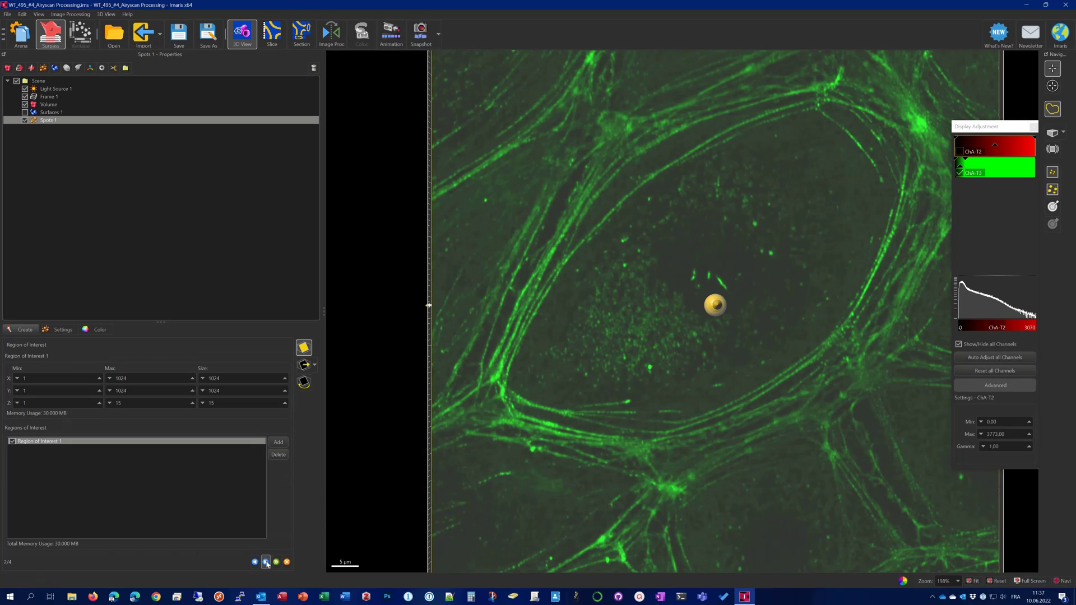
Step: Shrink the region of interest around the central cell to a maximum Y of 760 and a maximum X of 875
scroll(723, 359, down, 2)
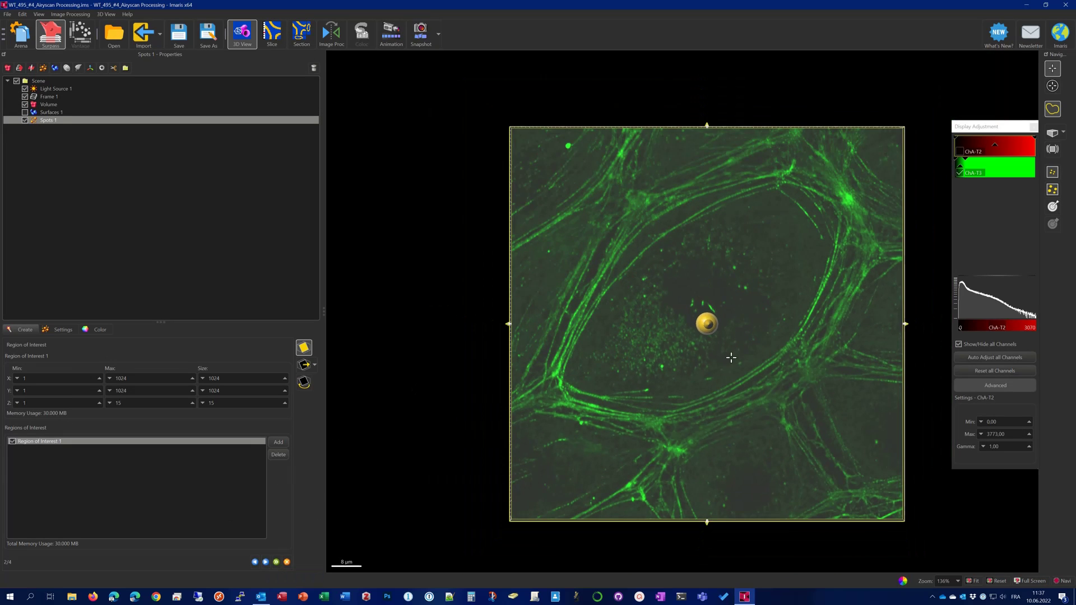
right_drag(760, 352, 711, 335)
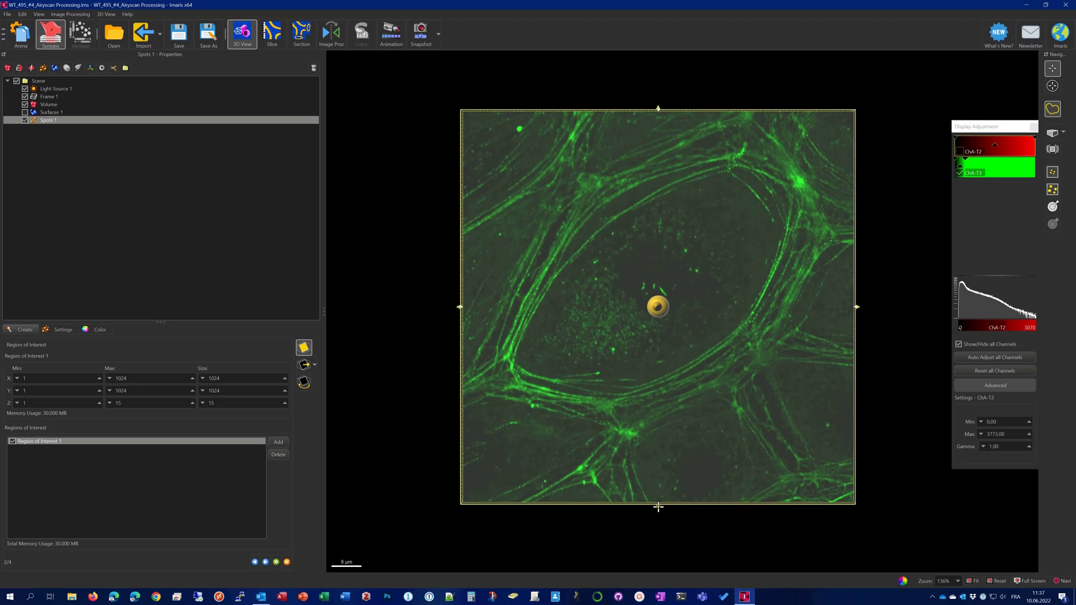
drag(658, 507, 654, 408)
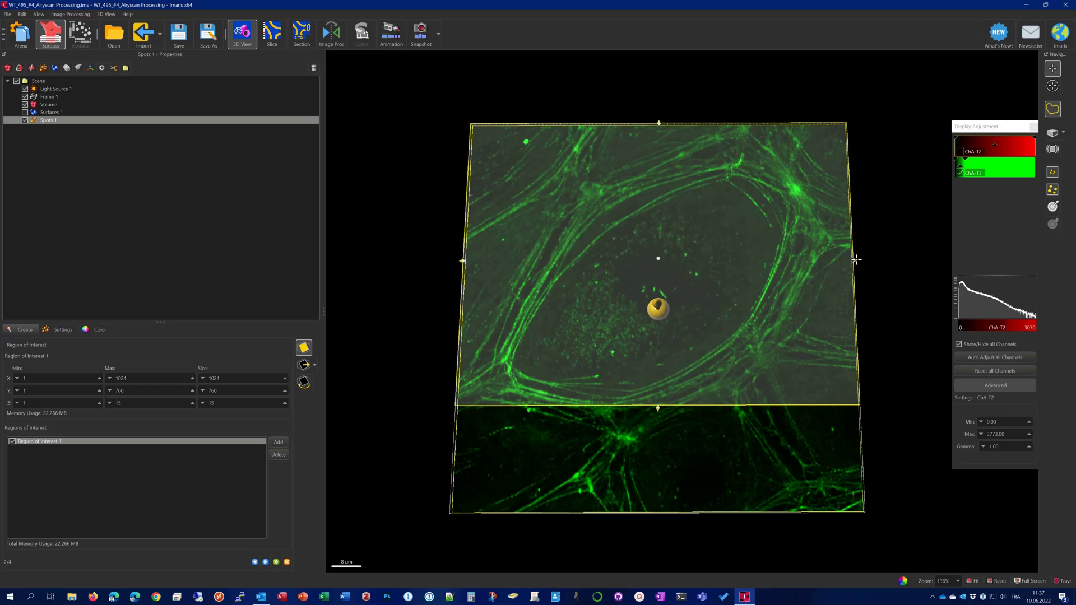
drag(854, 259, 800, 260)
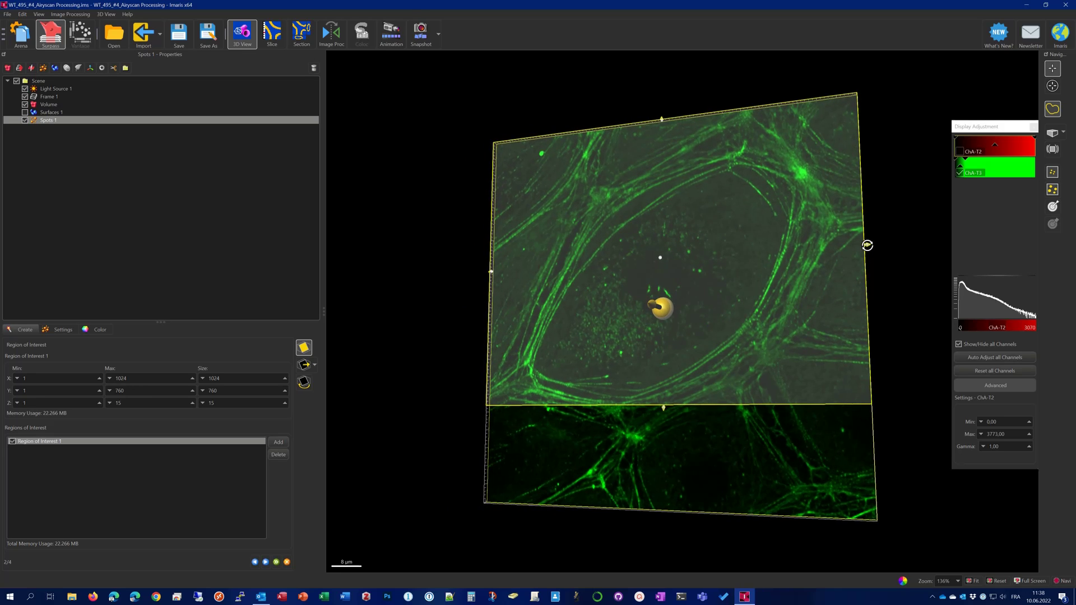
drag(867, 246, 805, 244)
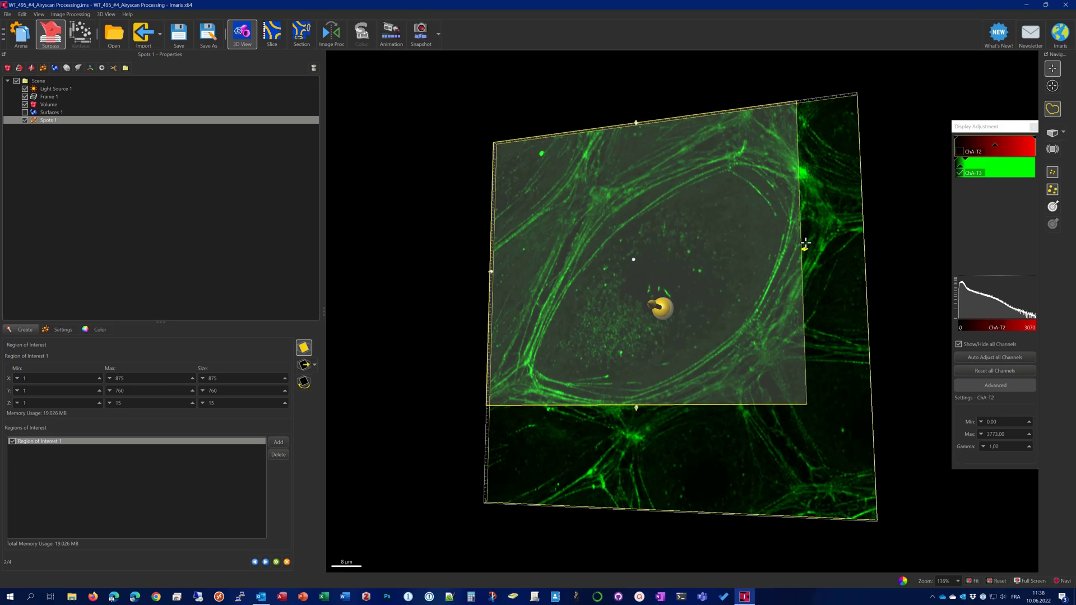
Step: Raise the region of interest's minimum Y to 127 and minimum X to 103, and accept the region
drag(637, 108, 648, 200)
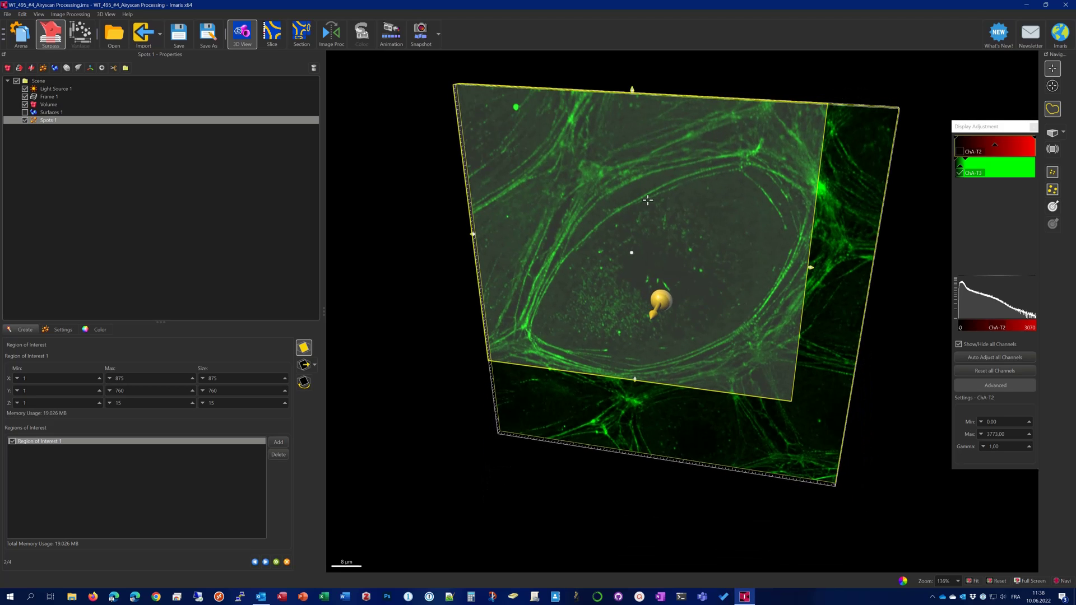
drag(632, 89, 632, 145)
drag(441, 377, 586, 331)
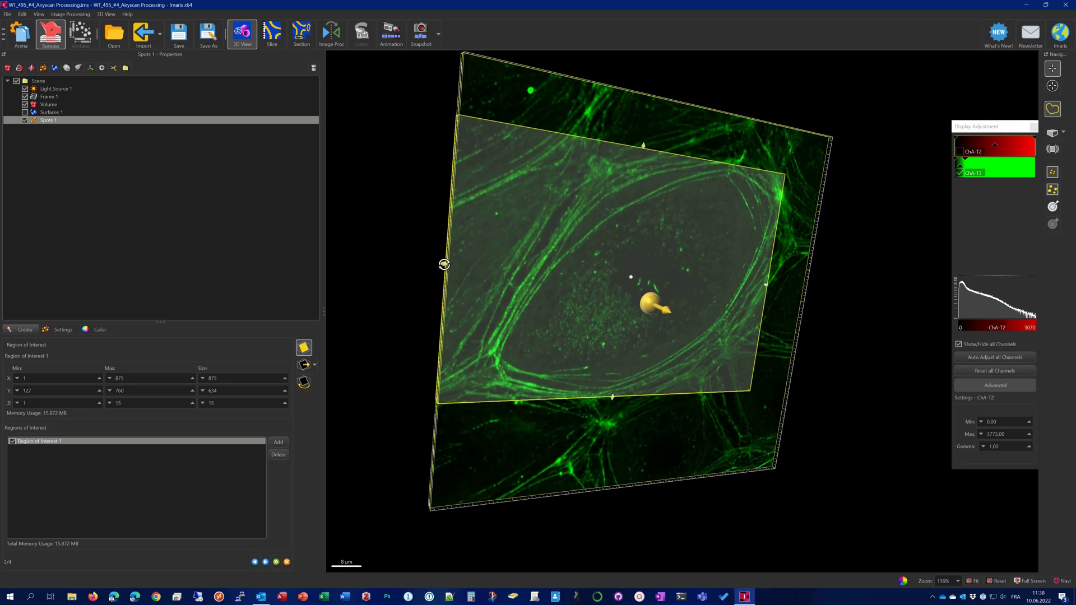
drag(441, 265, 488, 270)
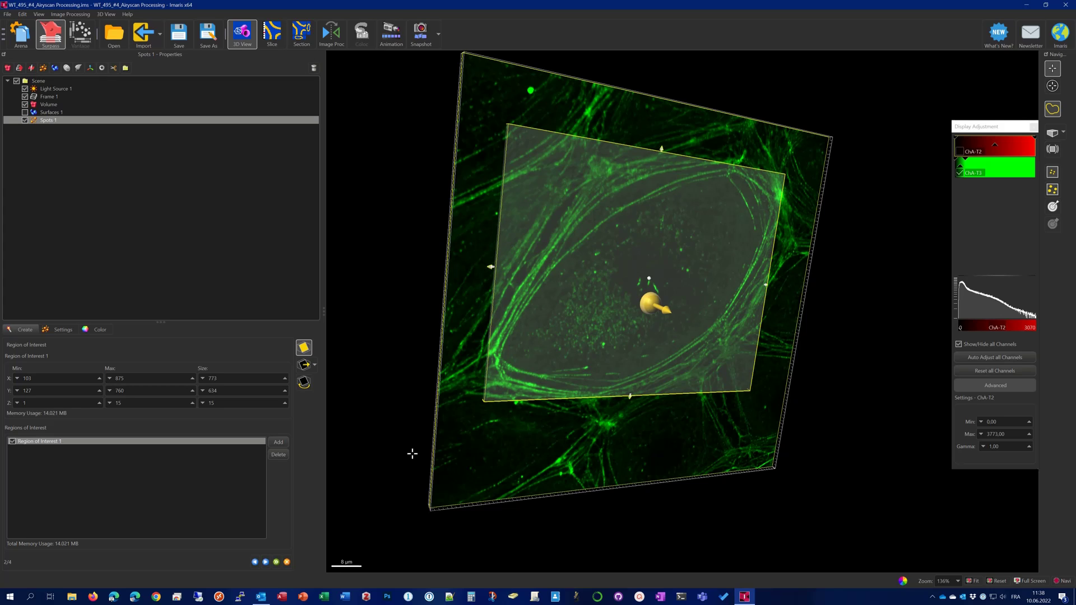
click(273, 565)
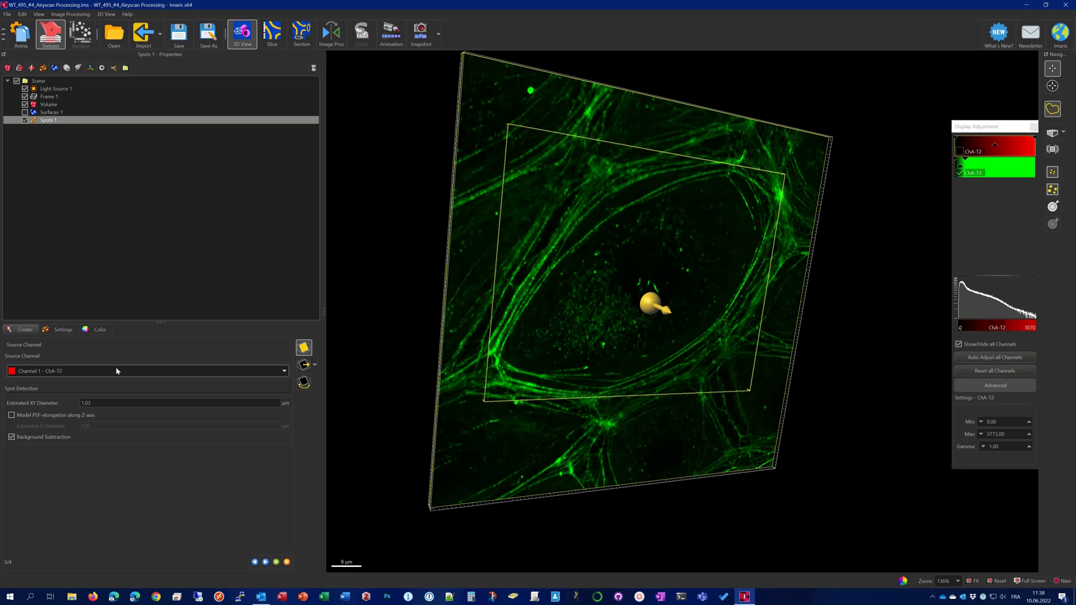
Step: Set the source to Channel 2 - ChA-T3 and the estimated XY diameter to 0.45 µm, and run the spot detection
click(116, 370)
click(99, 388)
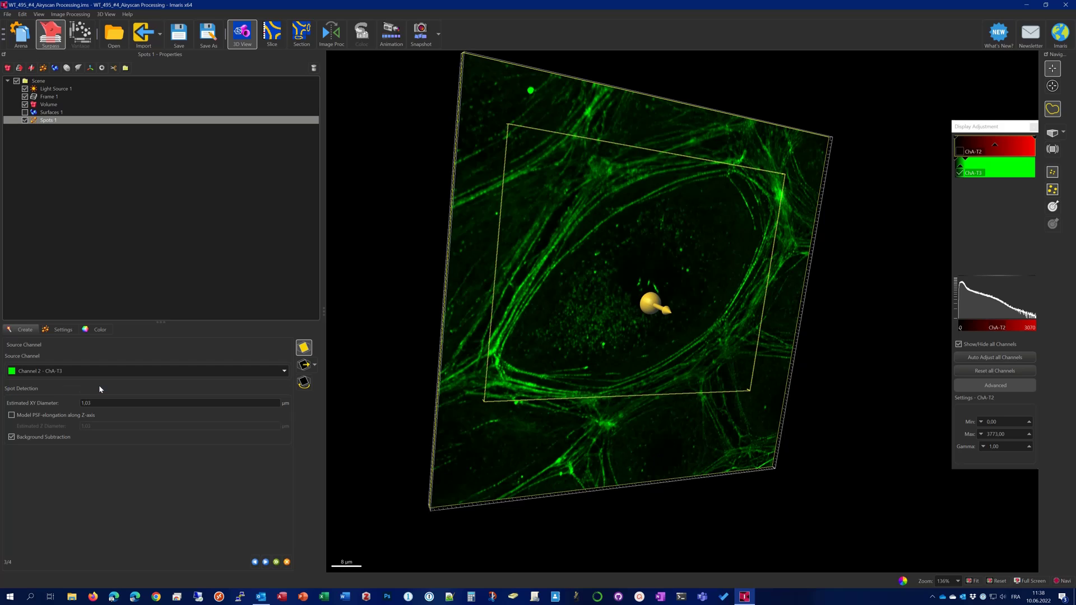
double_click(86, 403)
mouse_move(268, 599)
text(0,45)
click(266, 563)
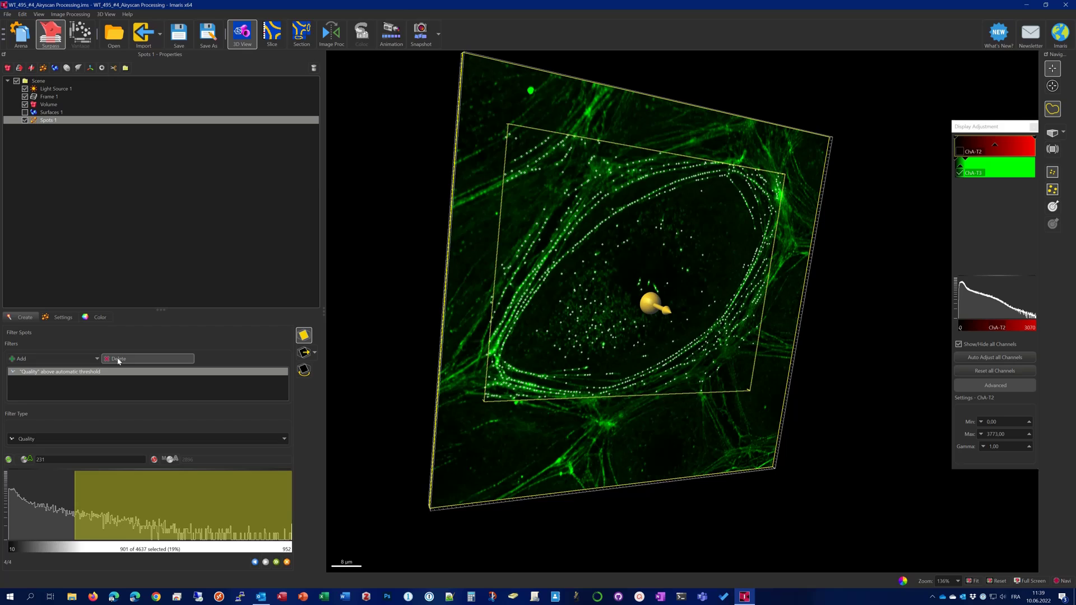
Step: Add a second spot filter of type Intensity Mean Ch=2 Img=1 alongside the Quality filter
click(45, 360)
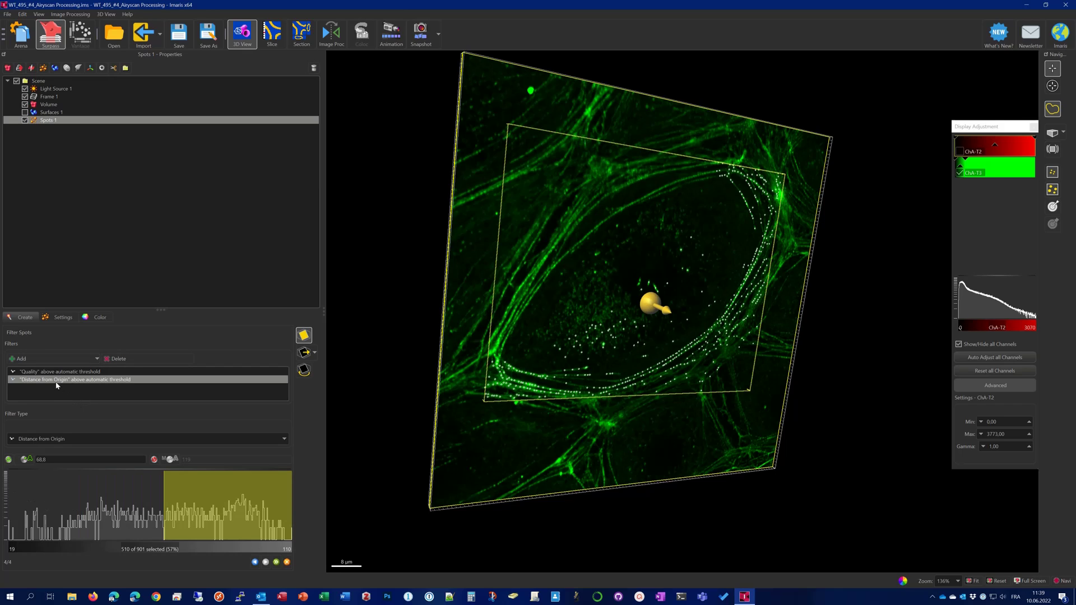
click(70, 436)
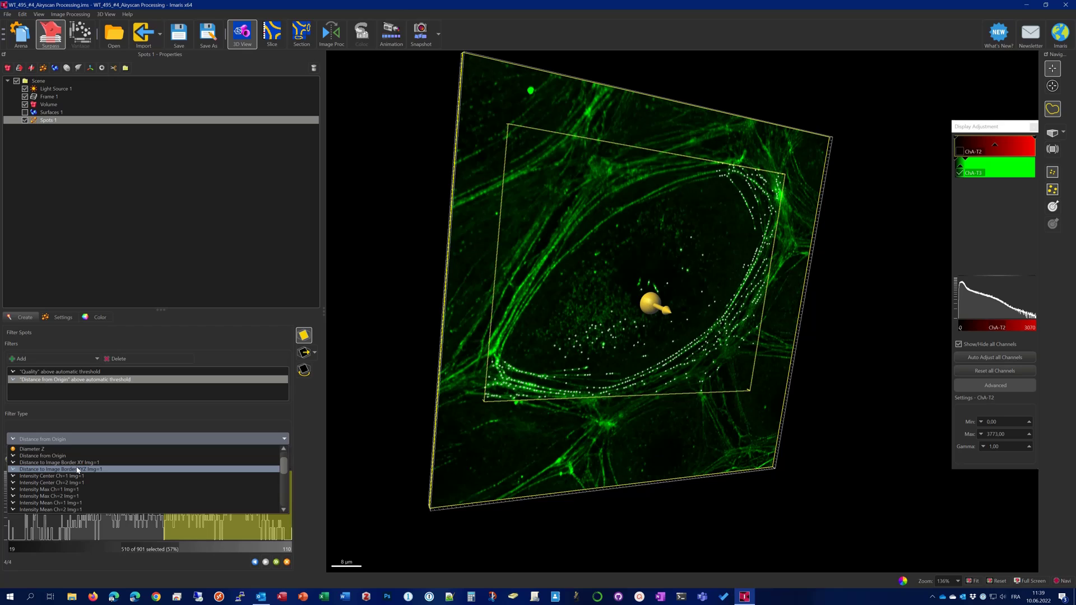
scroll(76, 482, down, 3)
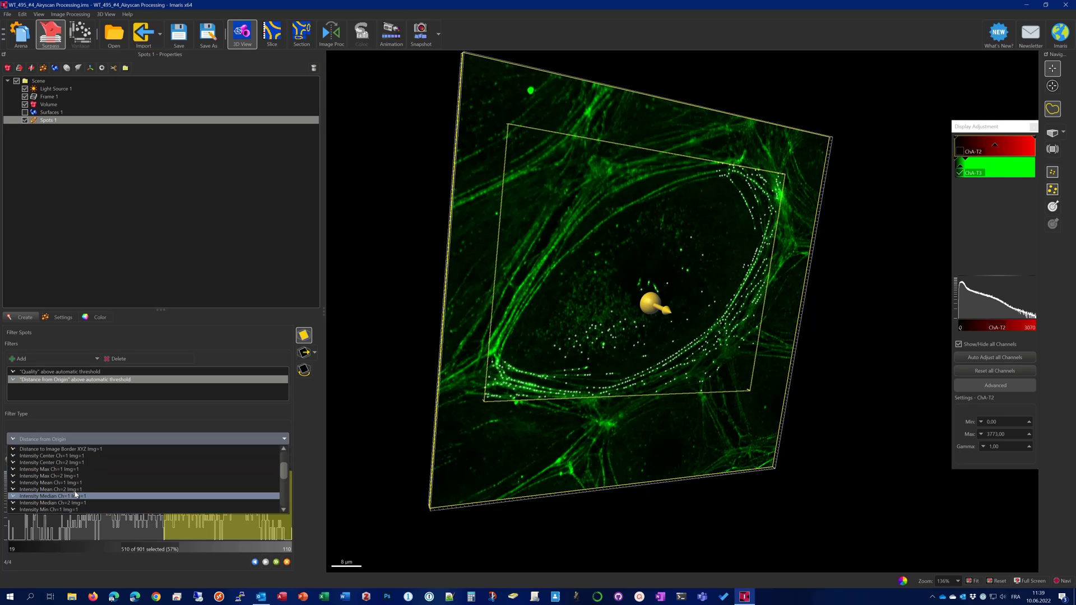
click(74, 490)
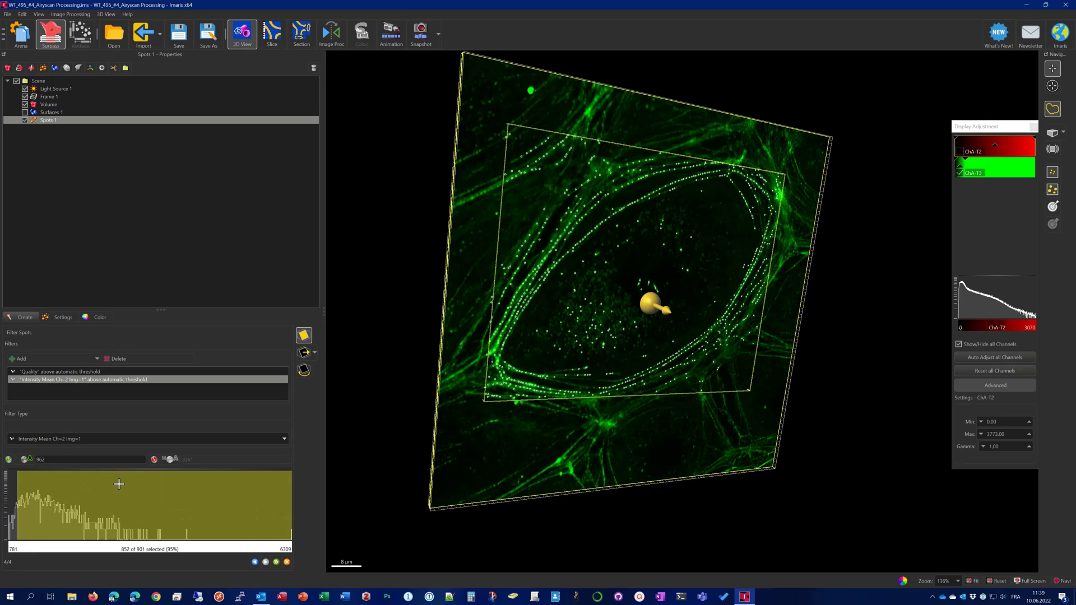
Step: Raise the lower threshold of the Intensity Mean Ch=2 Img=1 spot filter to 1370
click(57, 502)
mouse_move(58, 502)
mouse_down()
mouse_move(72, 502)
mouse_move(38, 504)
mouse_up()
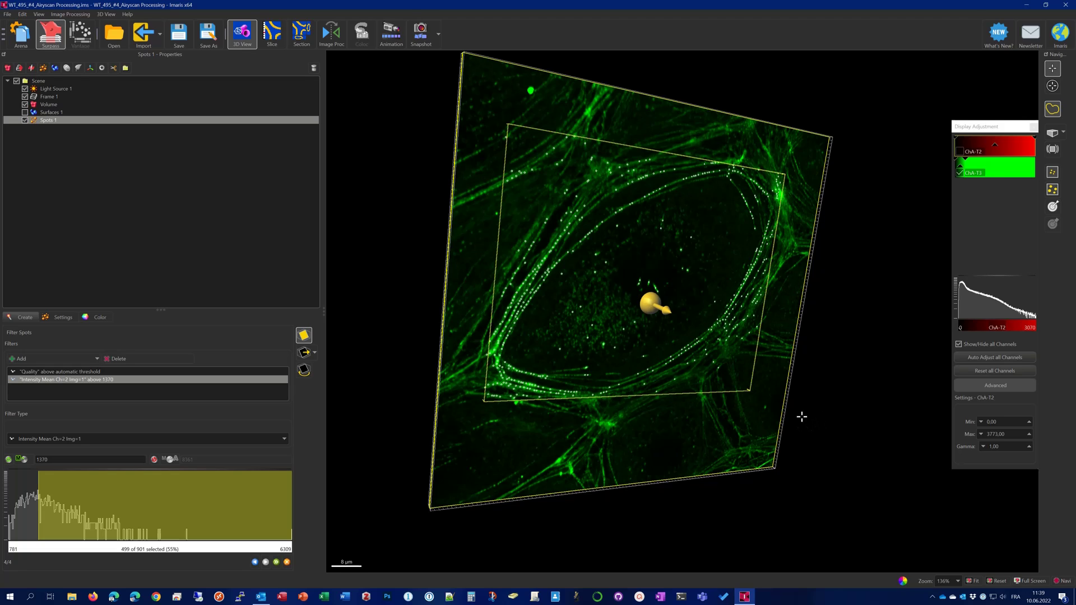
drag(809, 411, 718, 377)
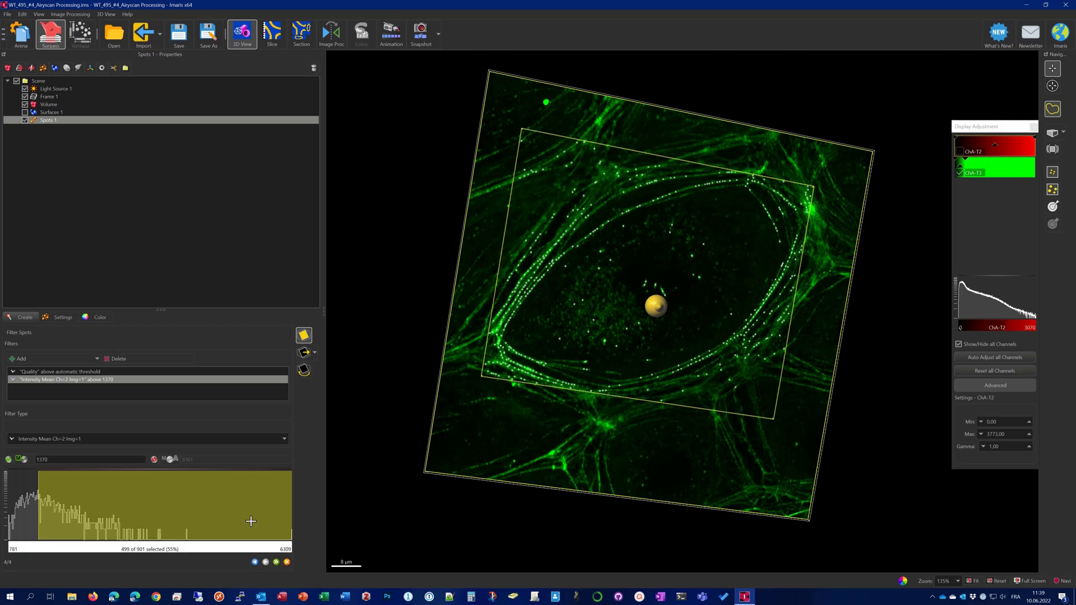
Step: Finish the spots creation and switch off slicer rendering for the resulting spots
click(276, 562)
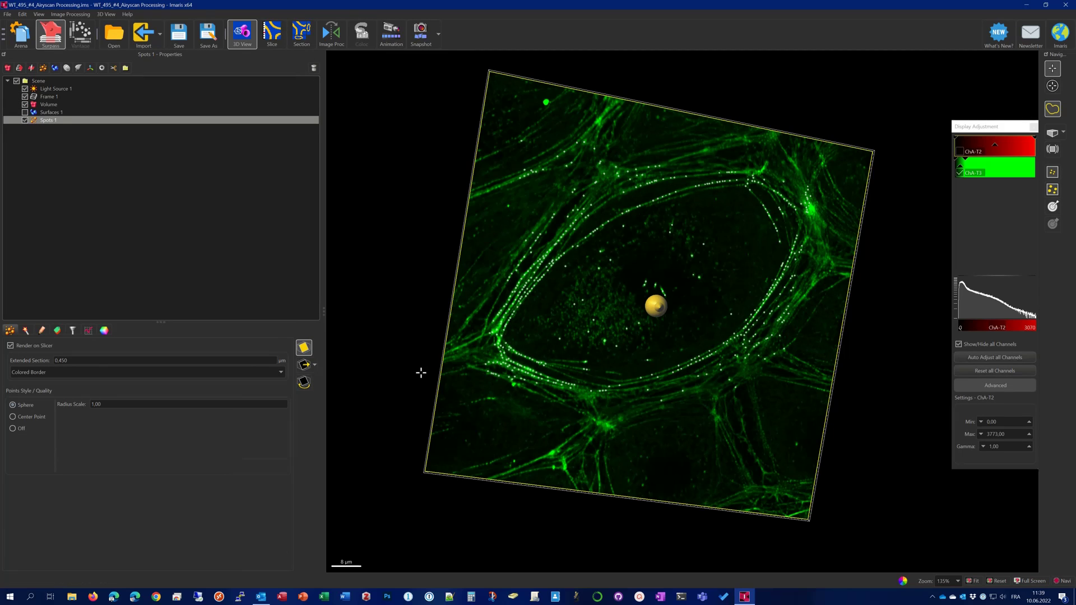
click(303, 349)
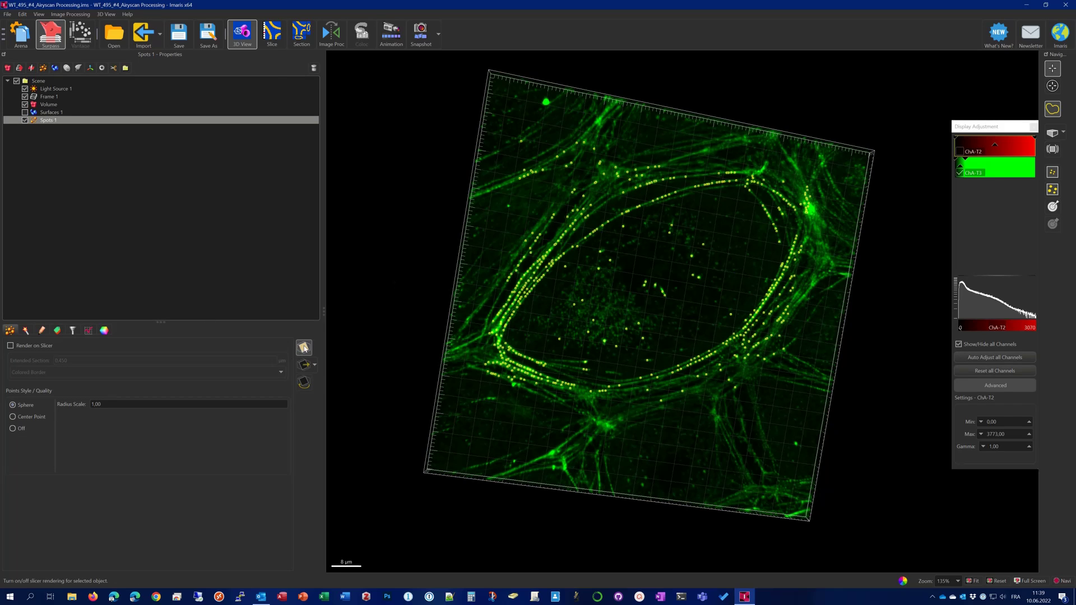
click(993, 581)
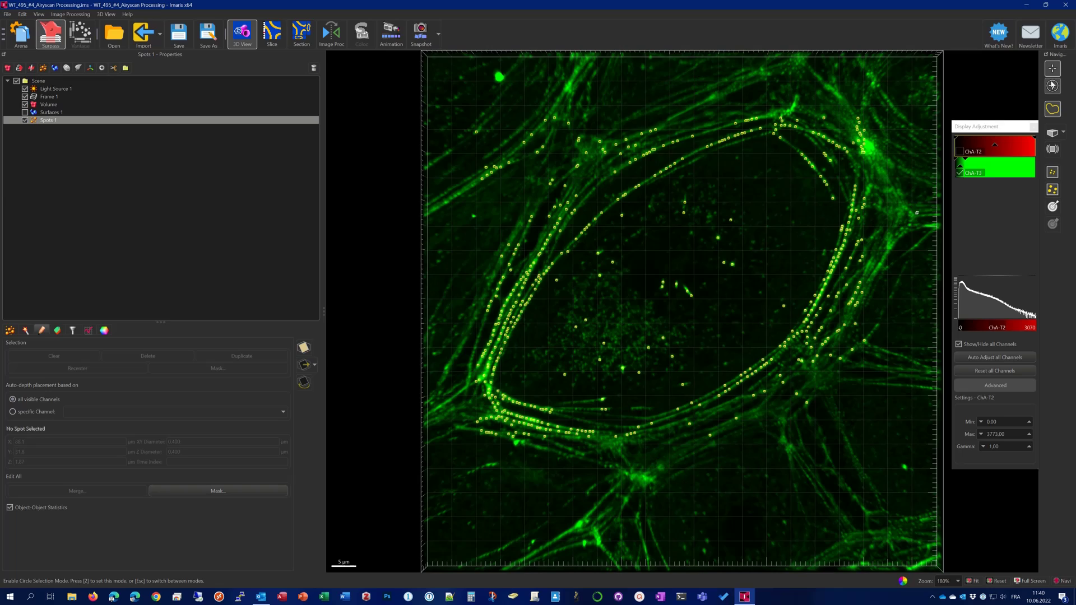
Step: Select the spots in the upper central interior of the cell with an enlarged selection circle and delete them
click(1052, 86)
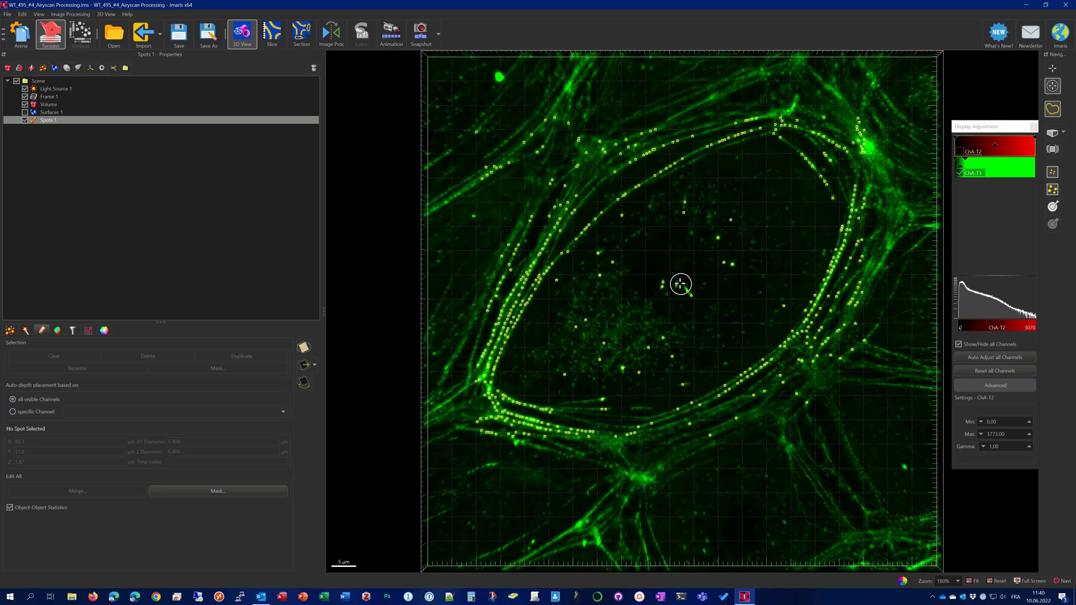
drag(679, 284, 733, 336)
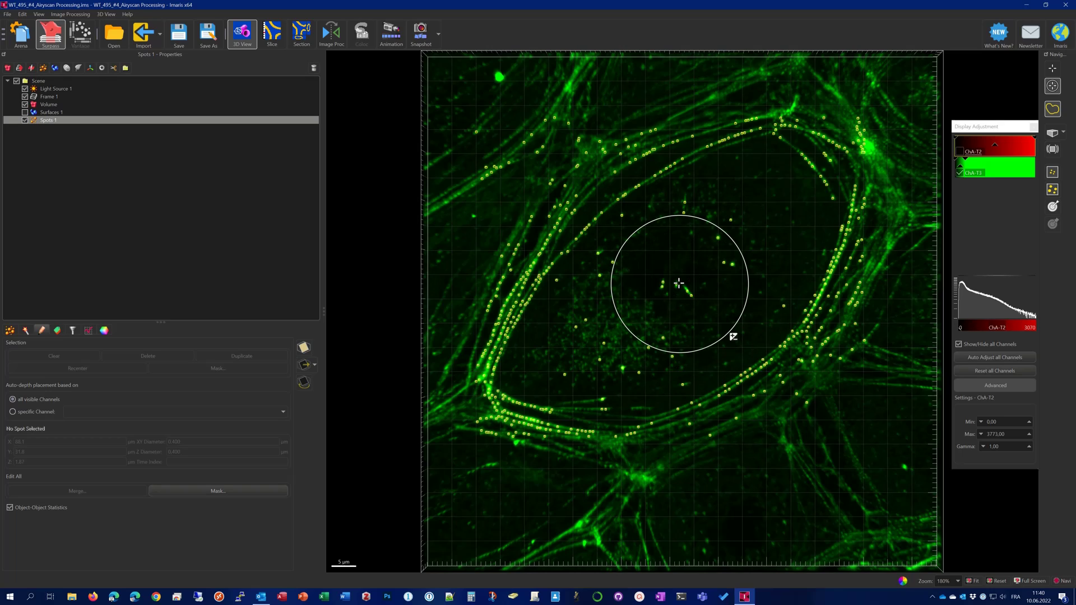
click(695, 253)
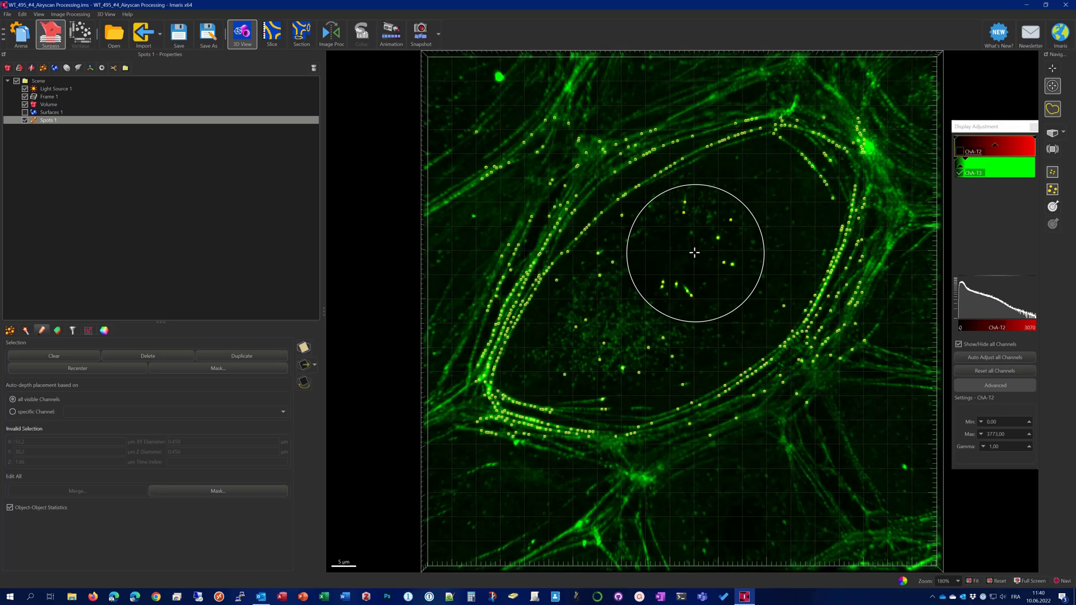
scroll(695, 253, up, 8)
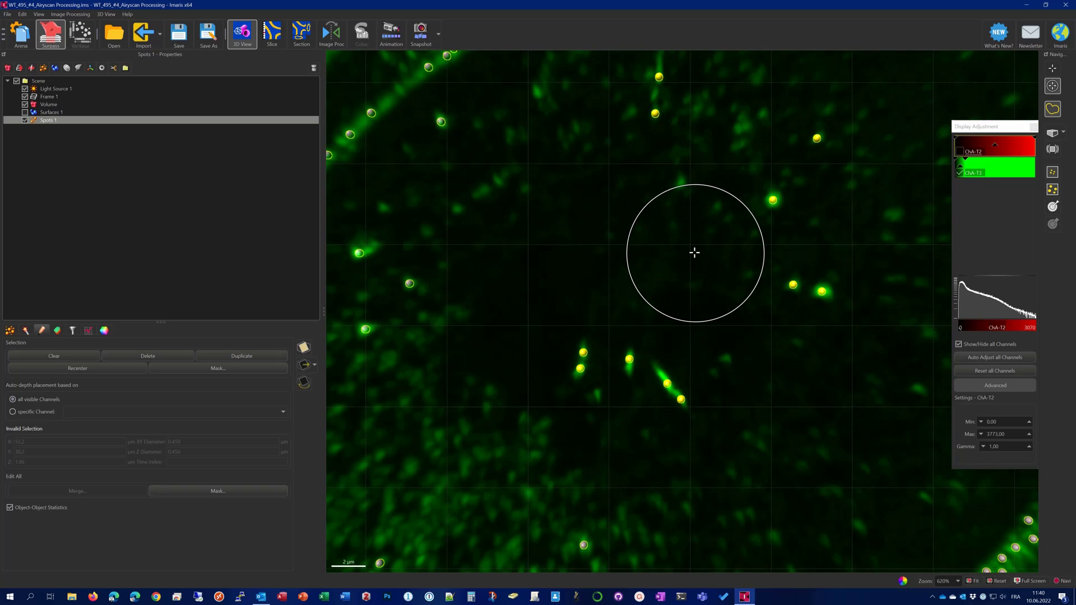
scroll(695, 253, down, 8)
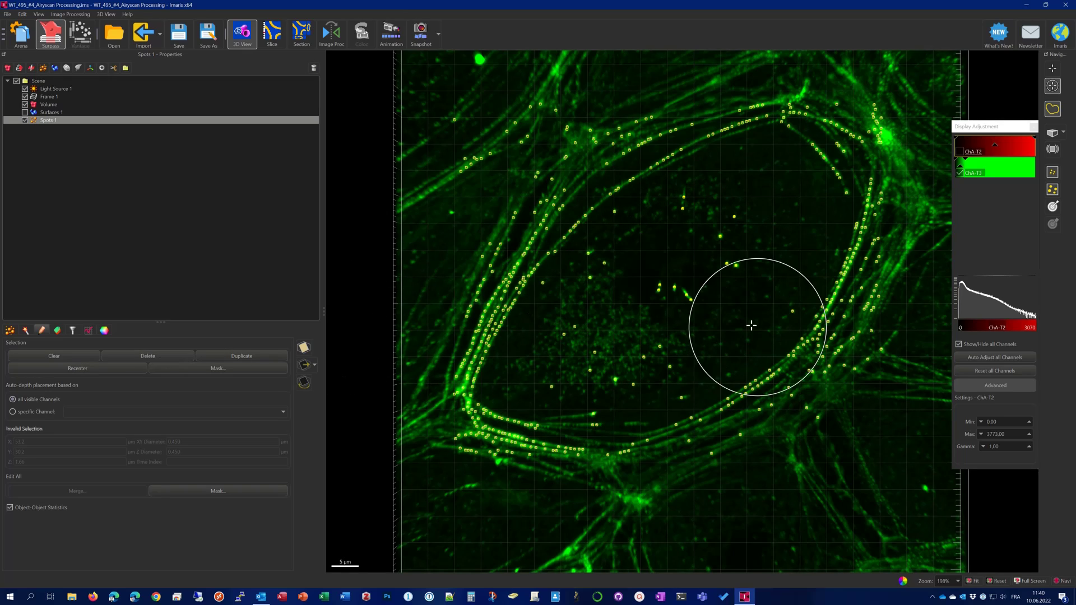
key(Delete)
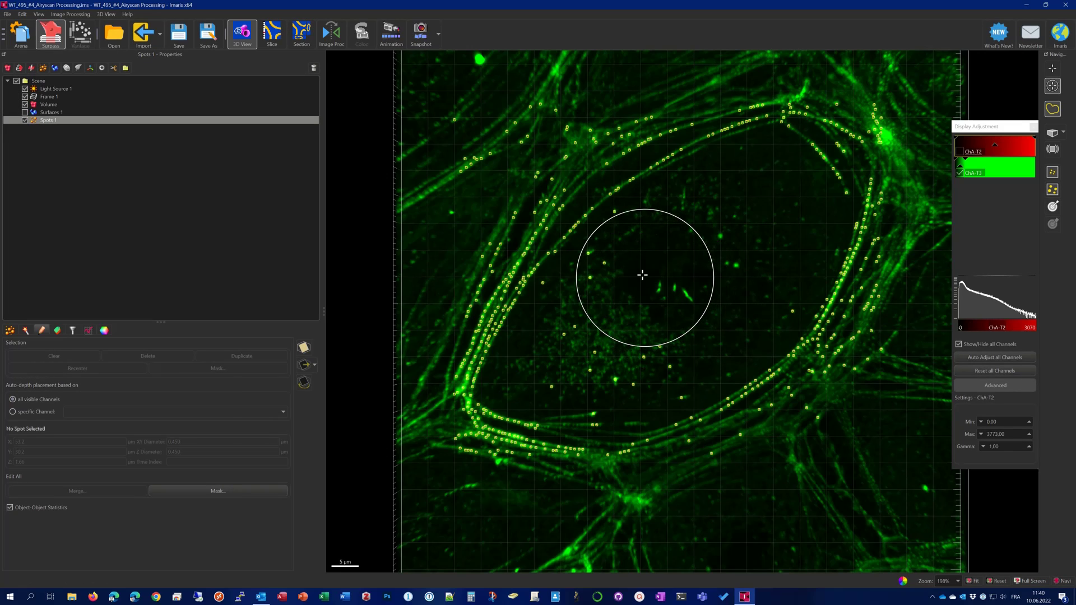
Step: Shrink the selection circle and remove the remaining spots that do not lie along the cell's innermost outline
scroll(642, 274, down, 1)
scroll(642, 274, up, 1)
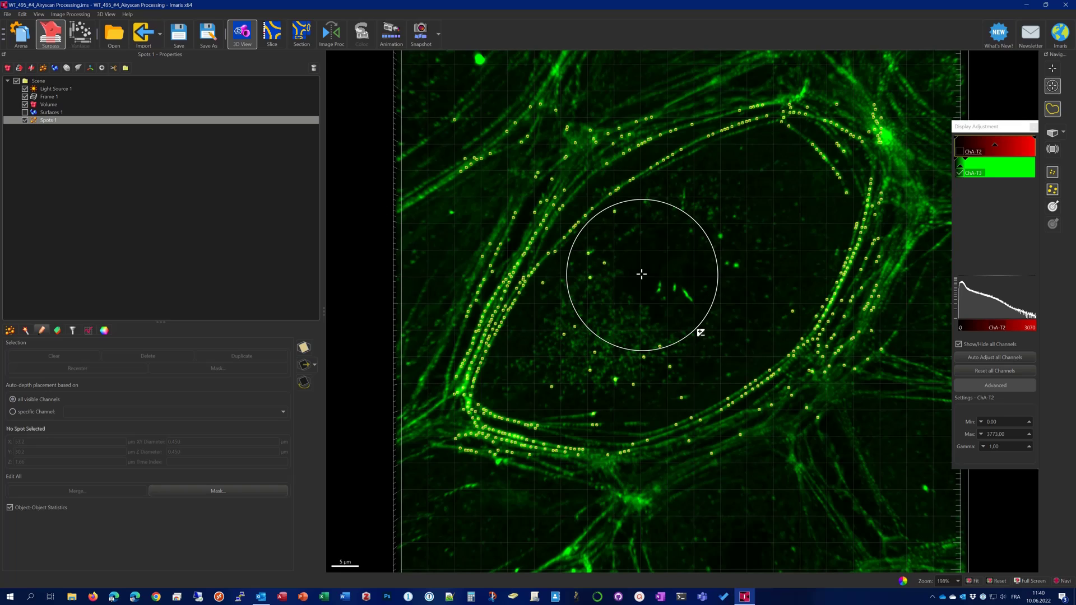
drag(696, 334, 673, 302)
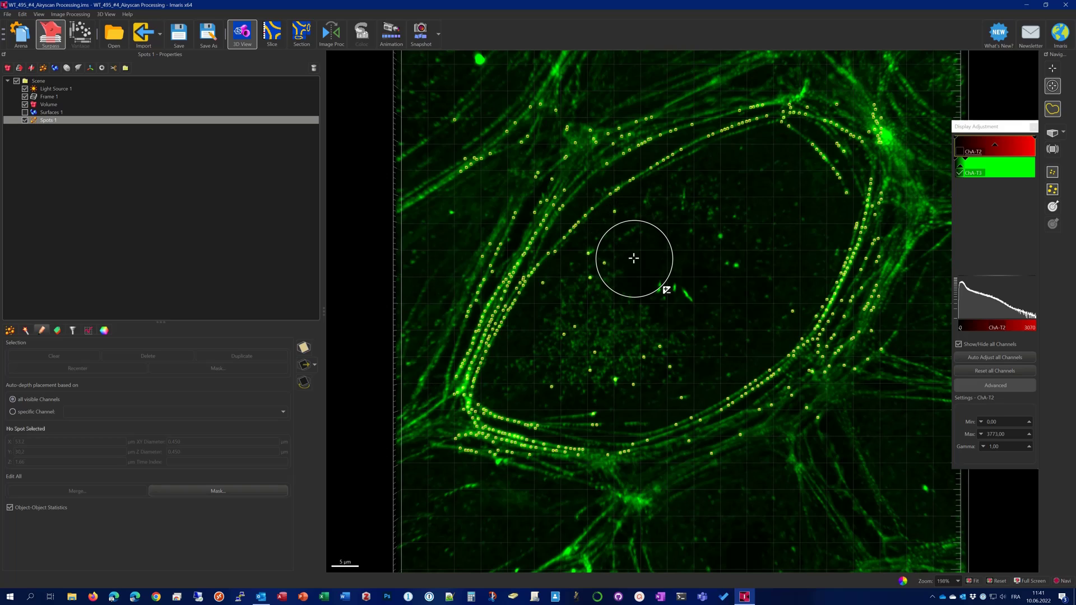
scroll(633, 258, up, 5)
scroll(634, 258, down, 6)
scroll(633, 258, up, 2)
scroll(634, 258, down, 1)
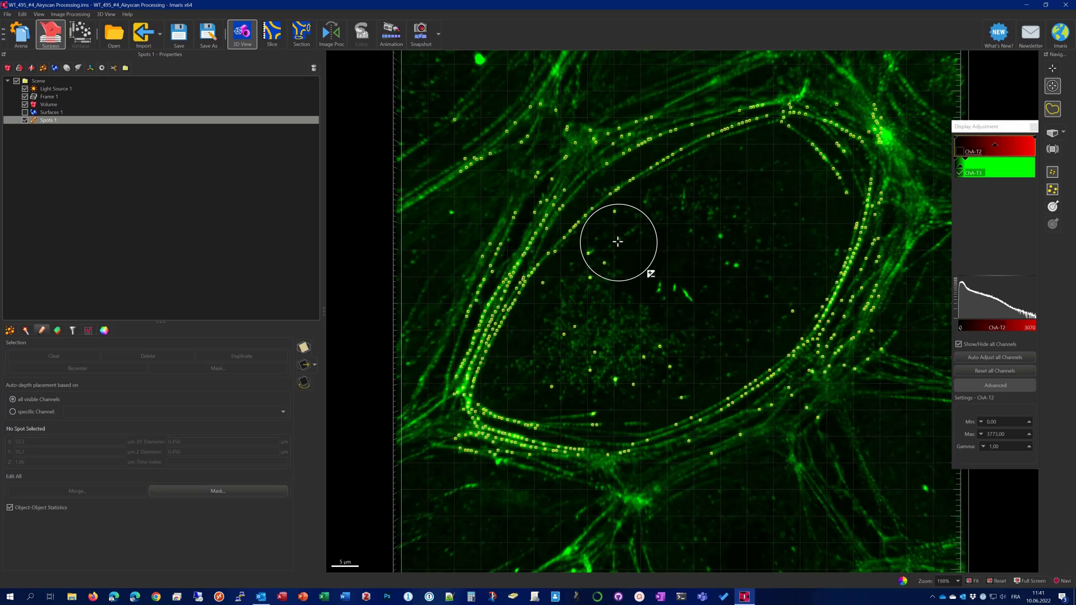
click(617, 242)
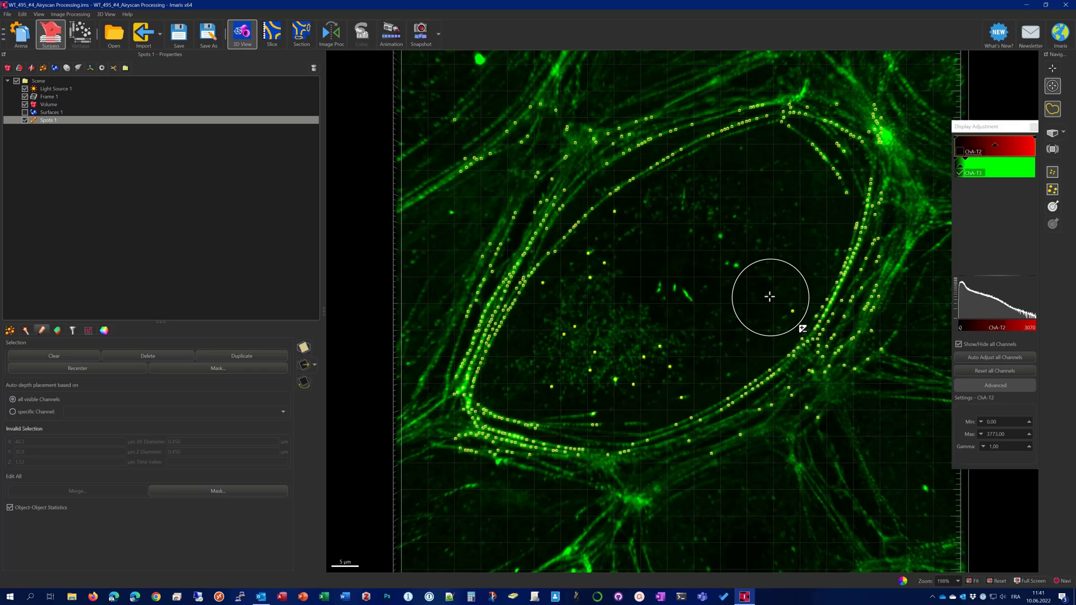
click(712, 217)
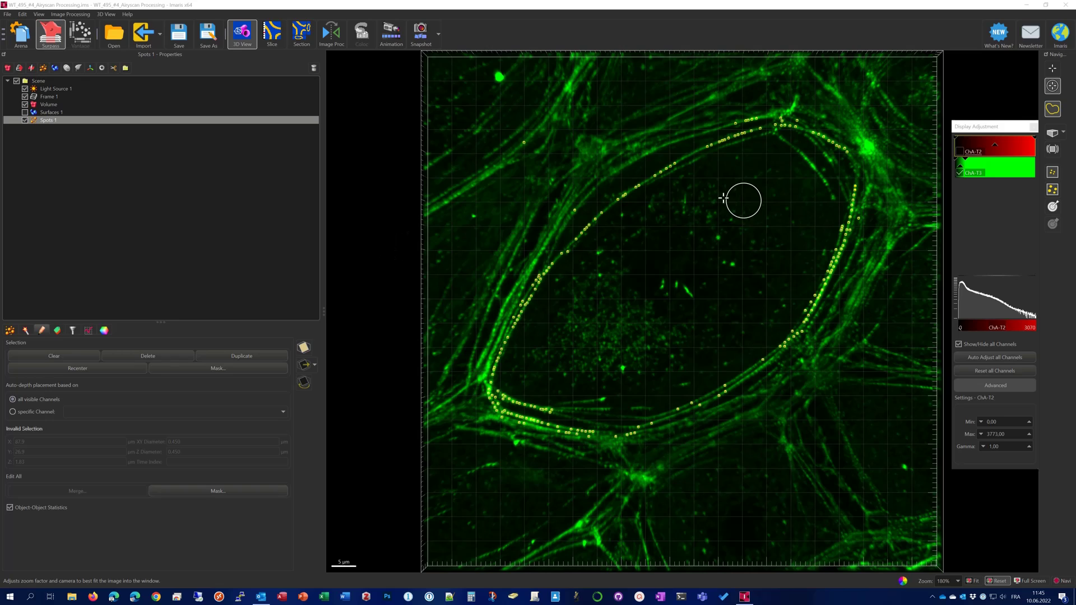
Step: Hide the volume and delete the isolated spot outside the cell and the stray spots above the ring's upper edge
click(24, 105)
click(24, 105)
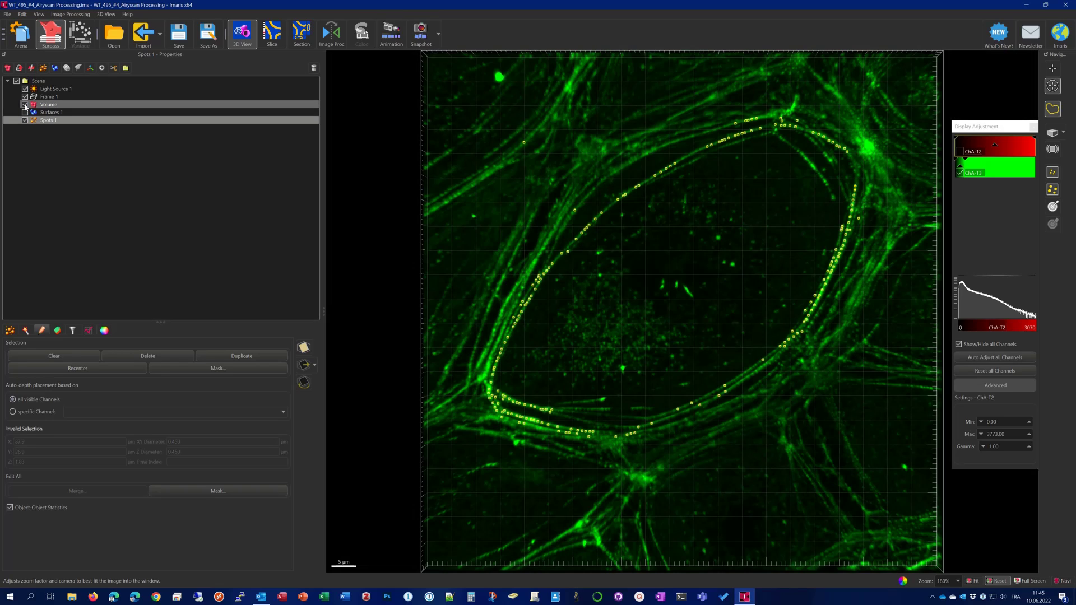
click(25, 105)
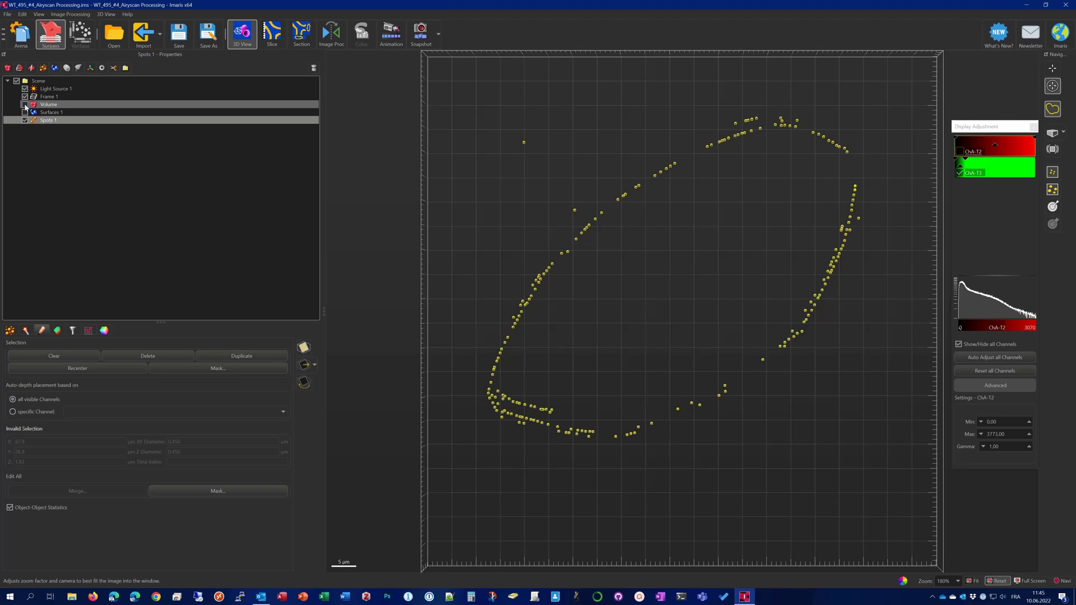
click(524, 142)
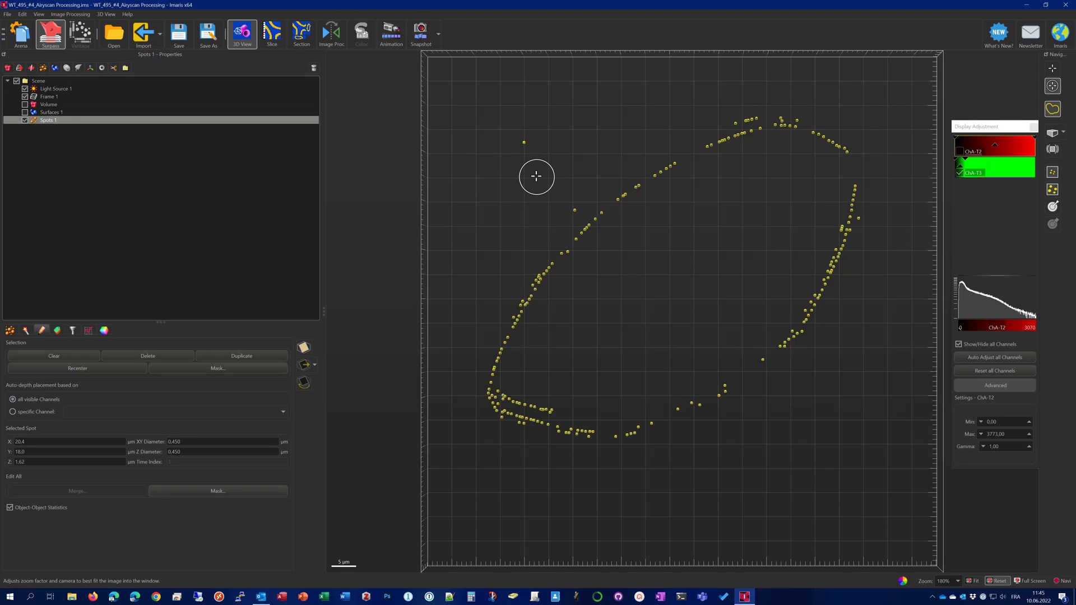
key(Delete)
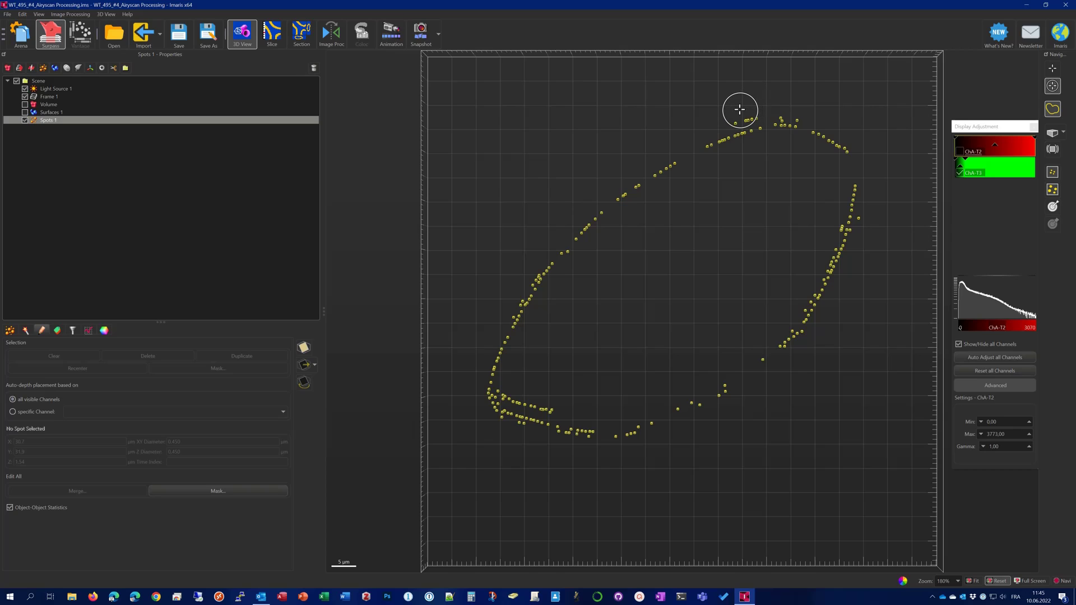
key(Delete)
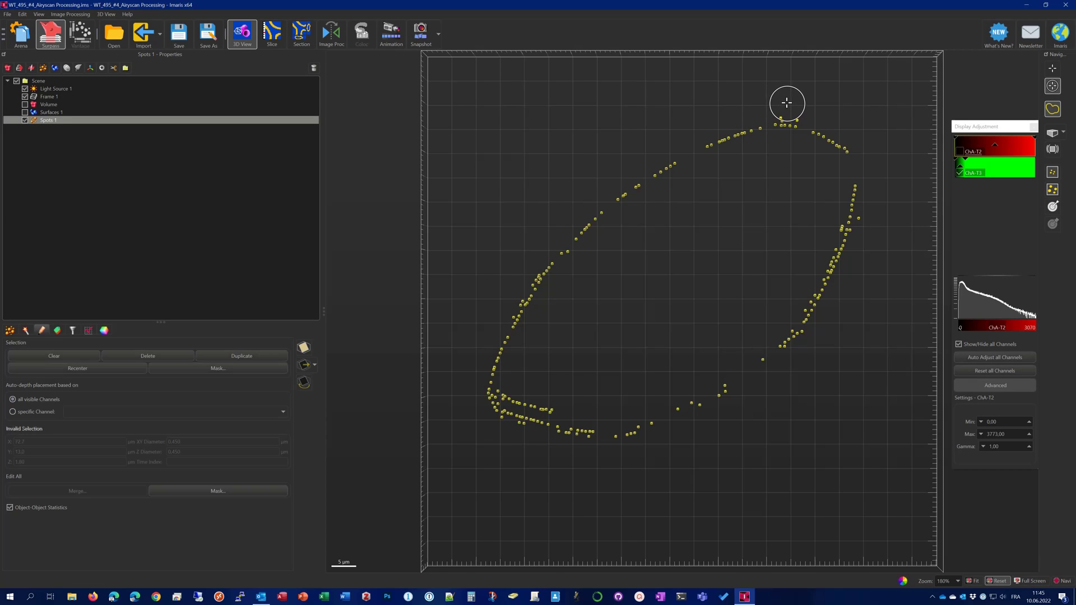
key(Delete)
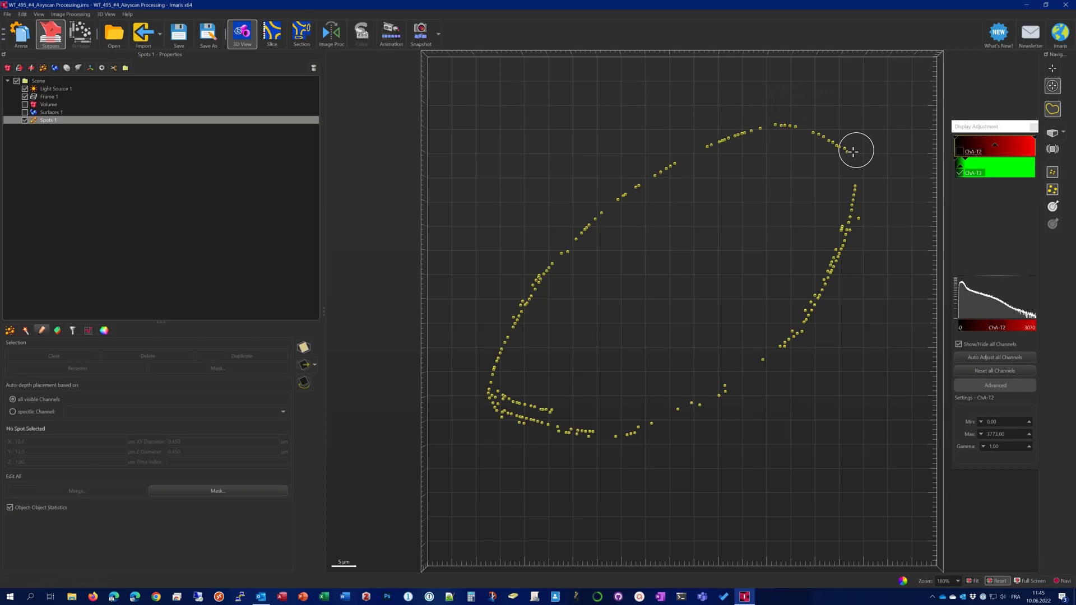
Step: Delete the stray spot outside the ring's right side and the inner row of spots near its lower-left corner
click(873, 215)
key(Delete)
click(545, 392)
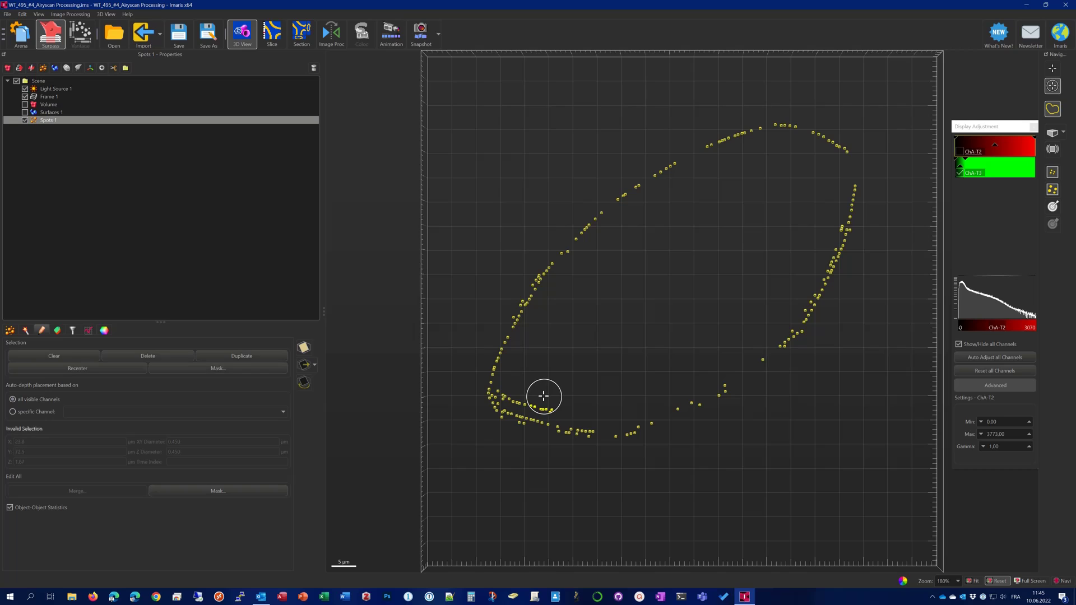
click(511, 386)
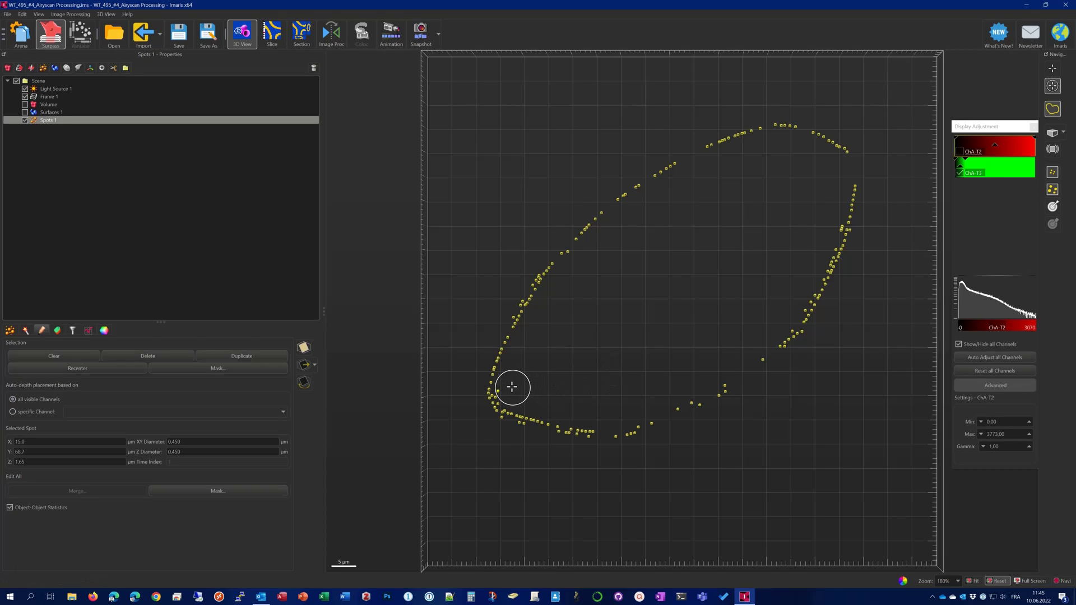
key(Delete)
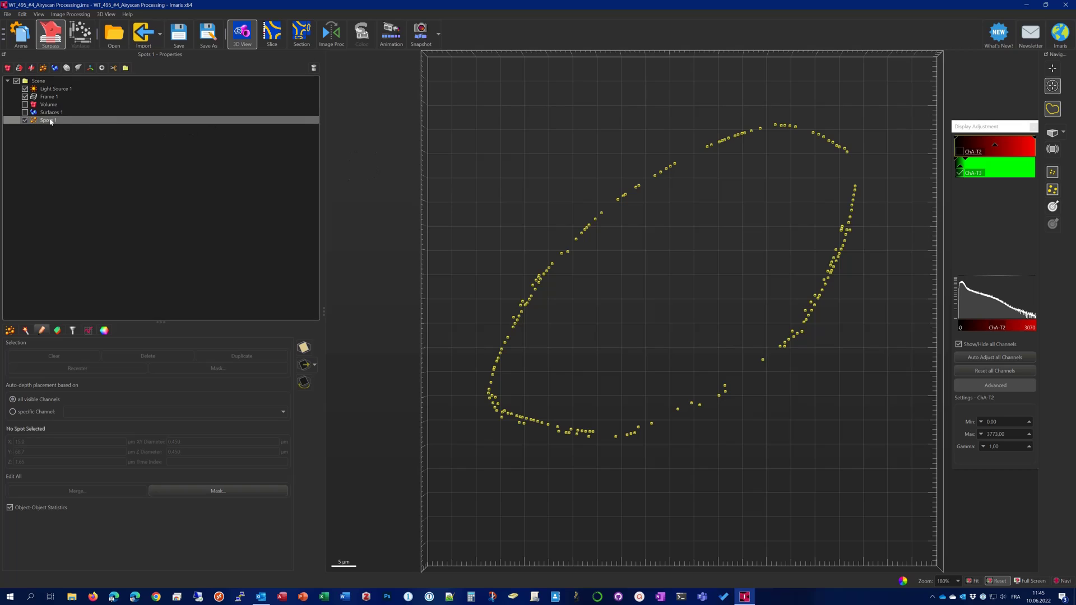
Step: Show the volume and the junction surface again and rename the surface object as cell-cell-junction
click(25, 105)
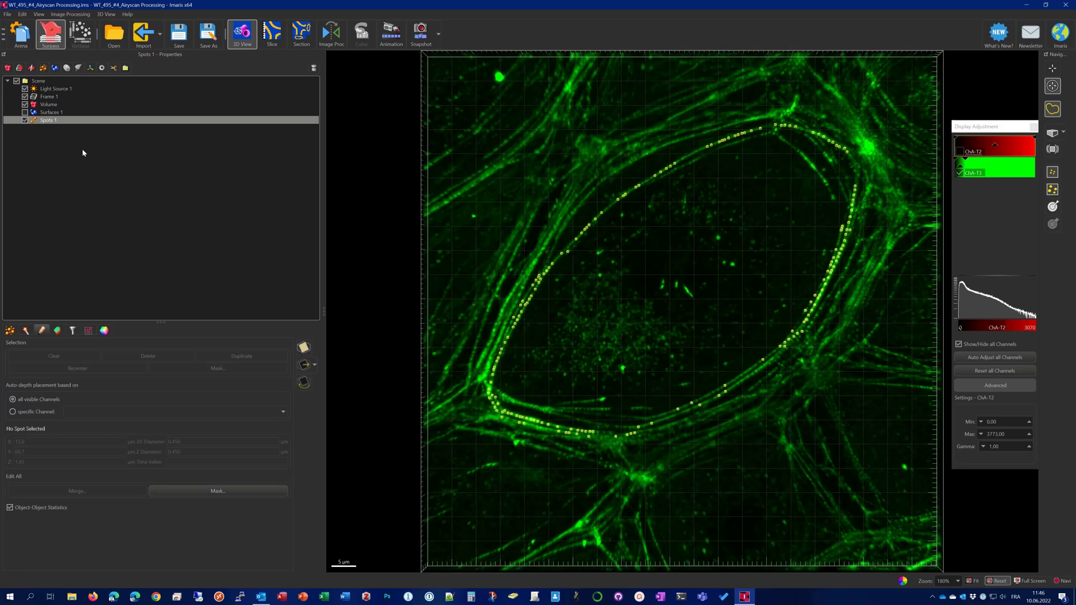
click(26, 113)
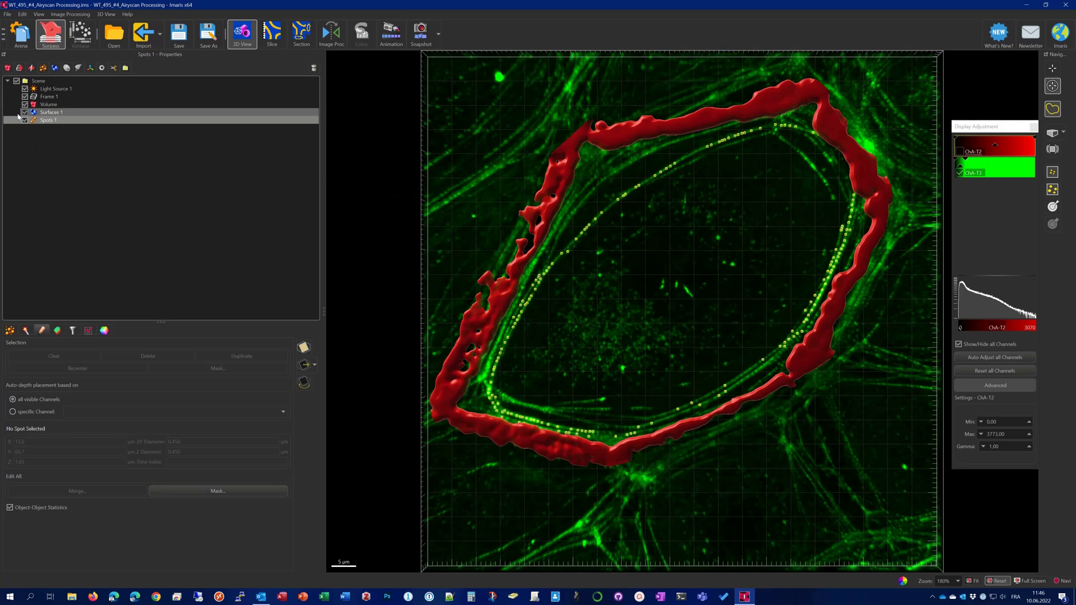
click(55, 113)
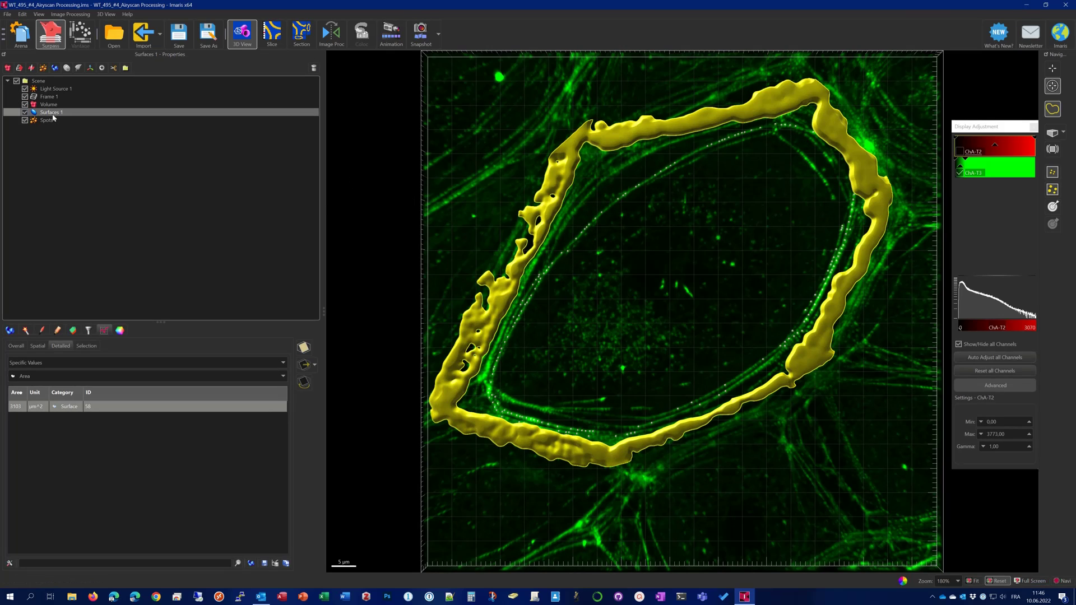
click(52, 114)
text(cell-cell-junction)
key(Return)
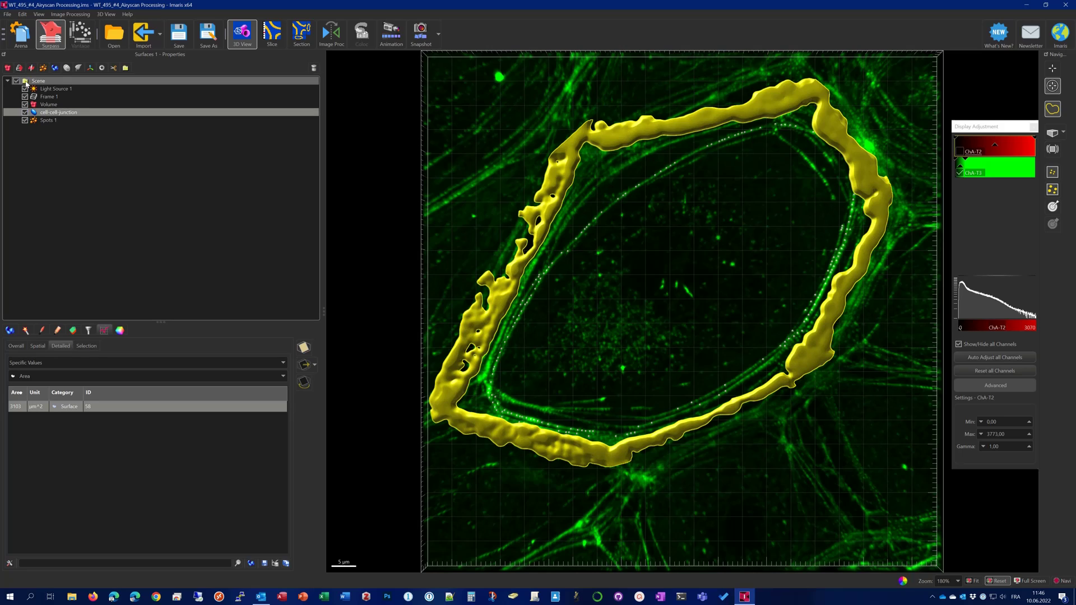
Step: Rename the spots object as actin
click(48, 120)
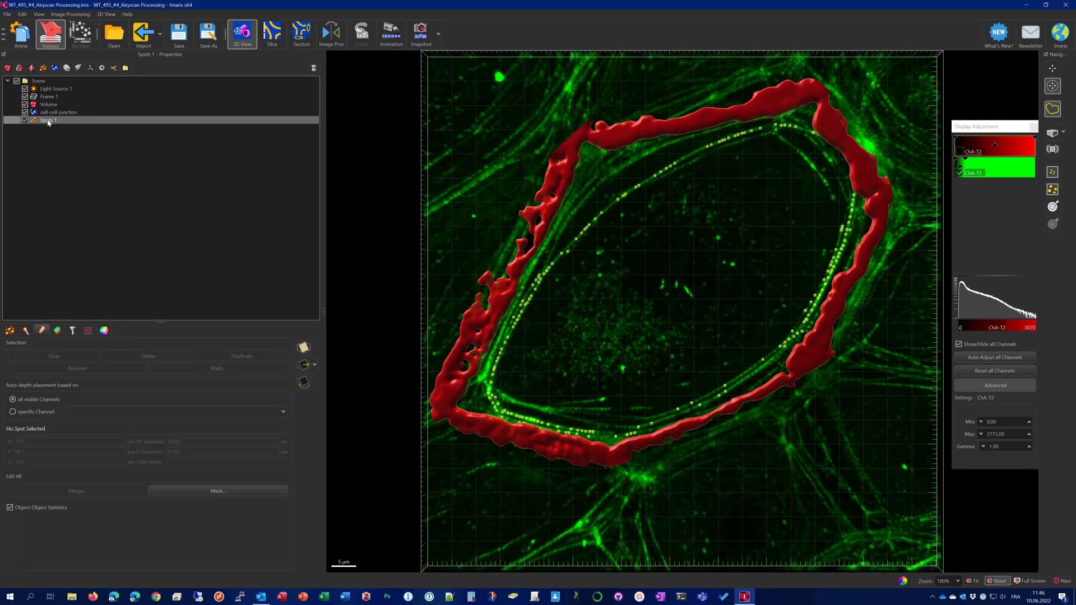
click(48, 120)
text(actin)
key(Return)
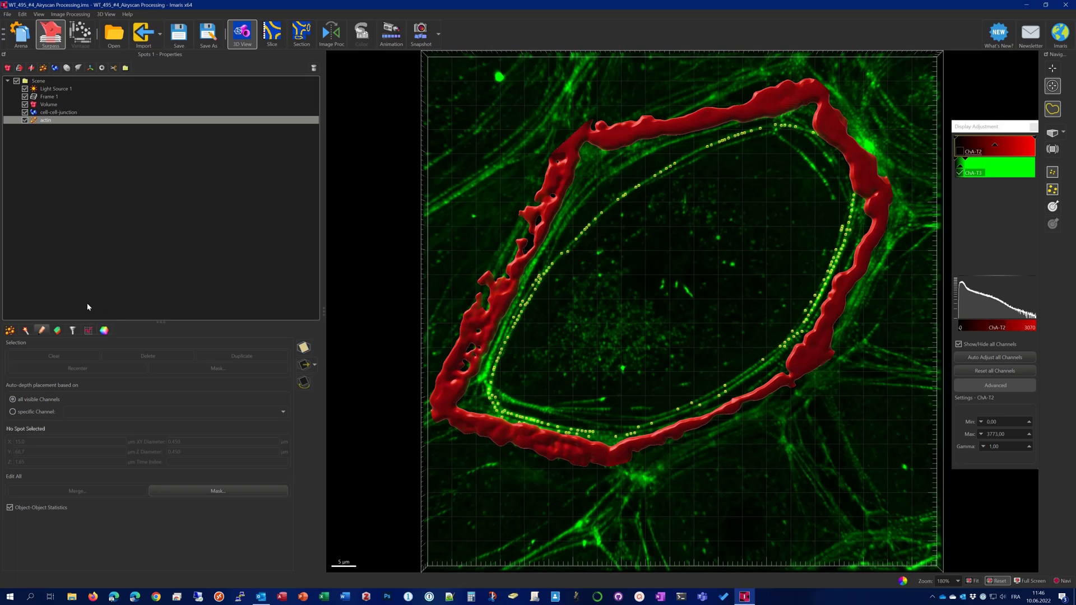
Step: Examine the actin spots' overall statistics and the spatial statistics available relative to the cell-cell-junction surface
click(88, 331)
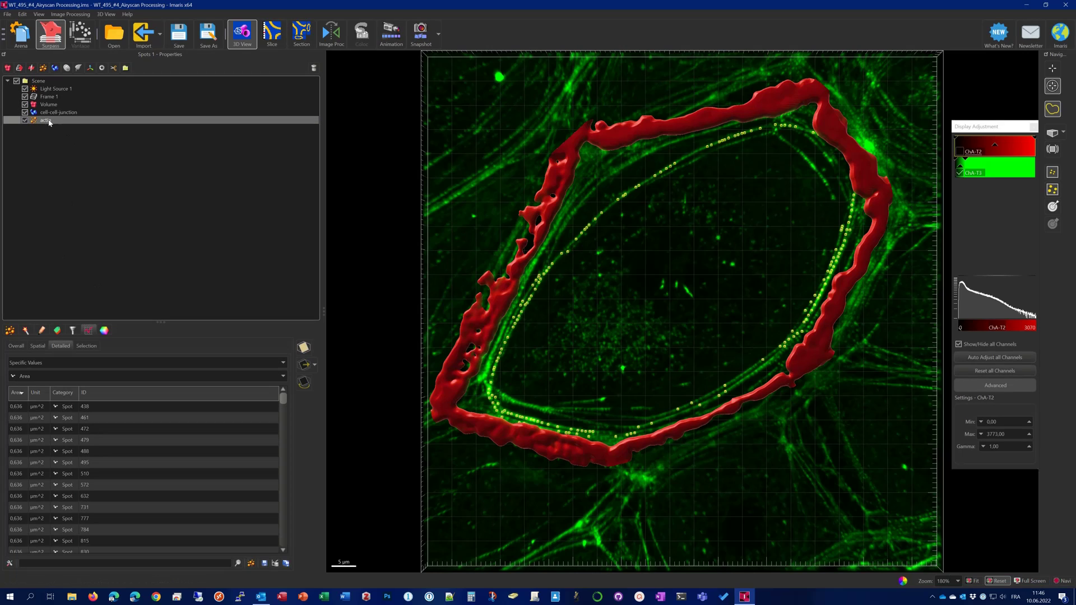
click(21, 346)
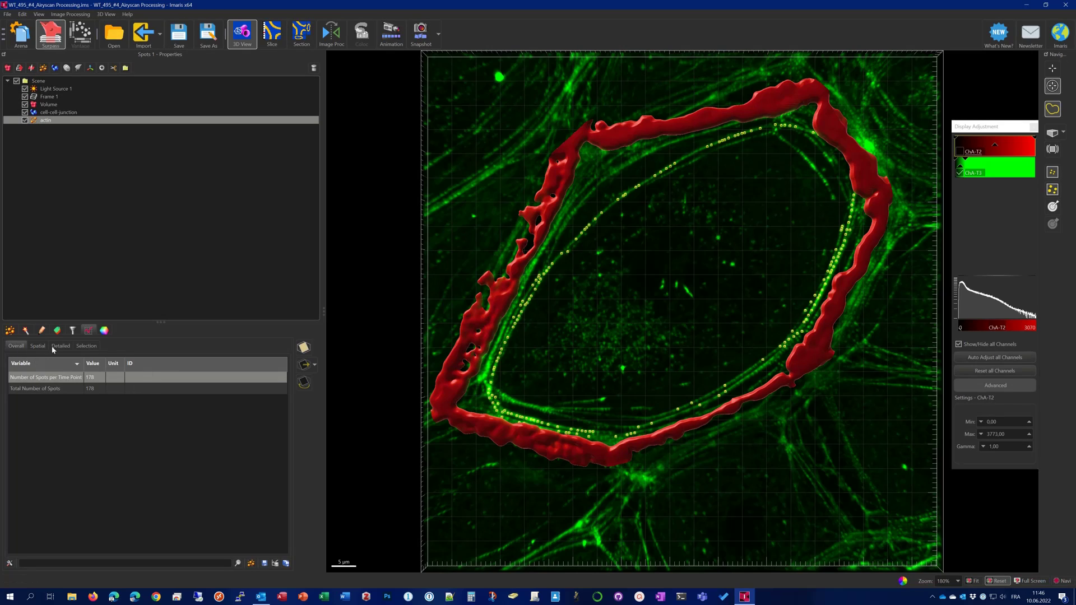
click(39, 347)
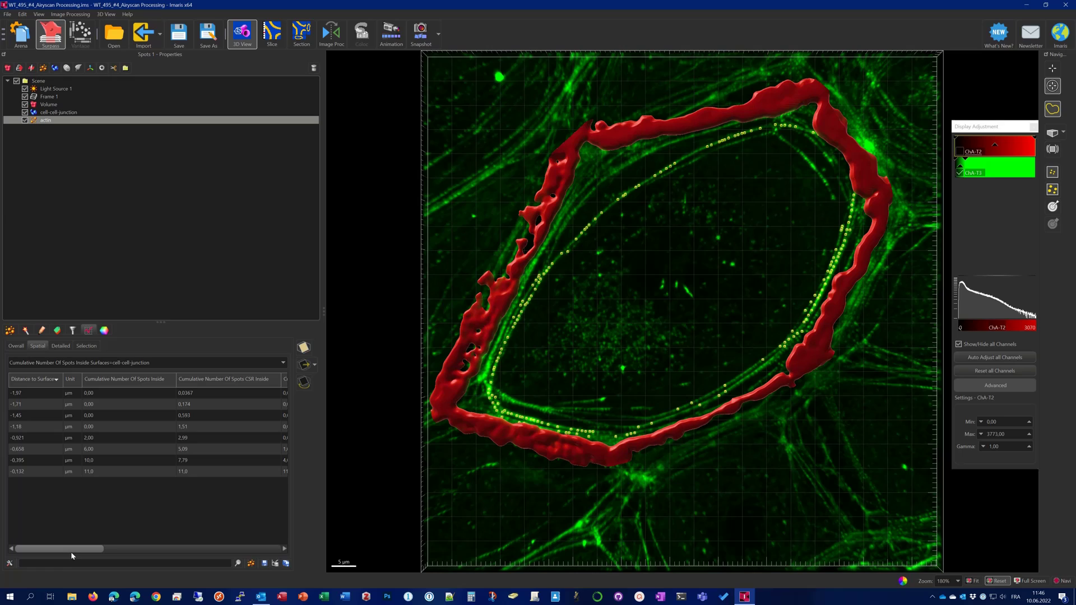
mouse_move(72, 550)
mouse_down()
mouse_move(152, 549)
mouse_move(91, 551)
mouse_up()
click(79, 364)
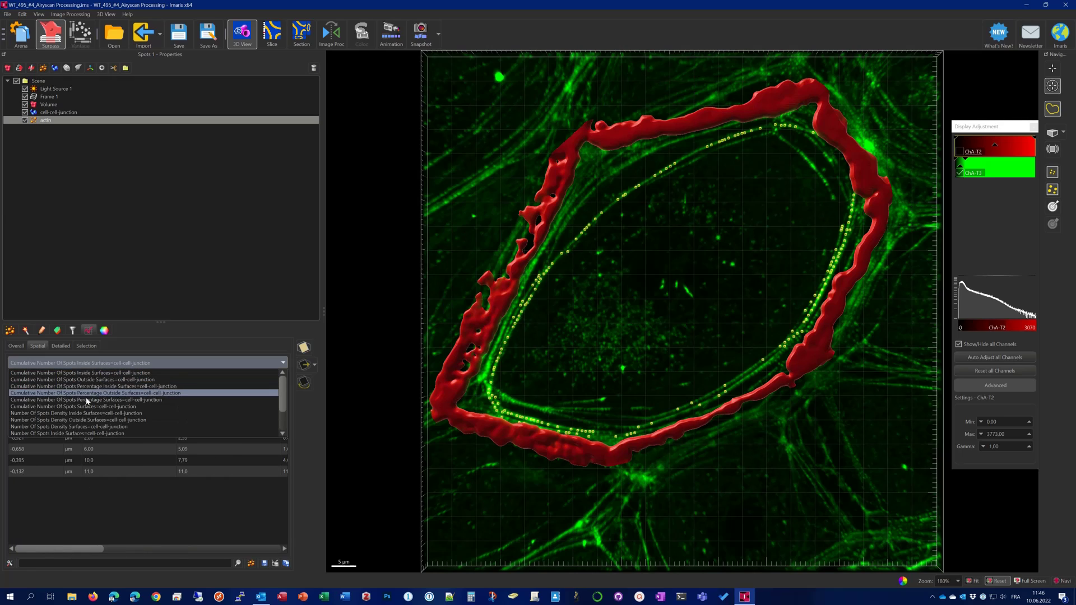
scroll(84, 398, down, 2)
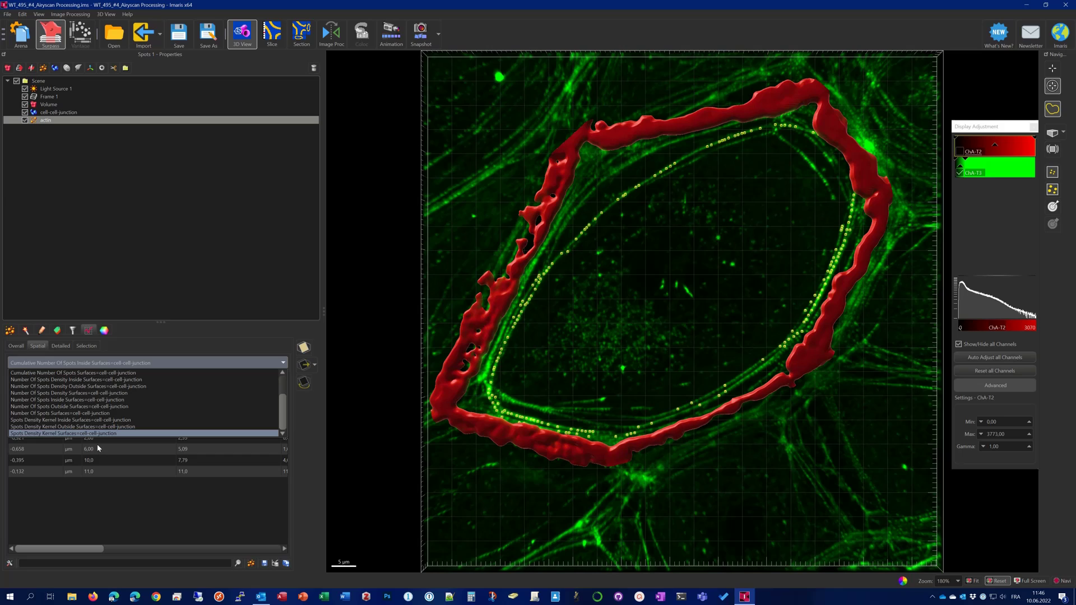
scroll(67, 421, up, 3)
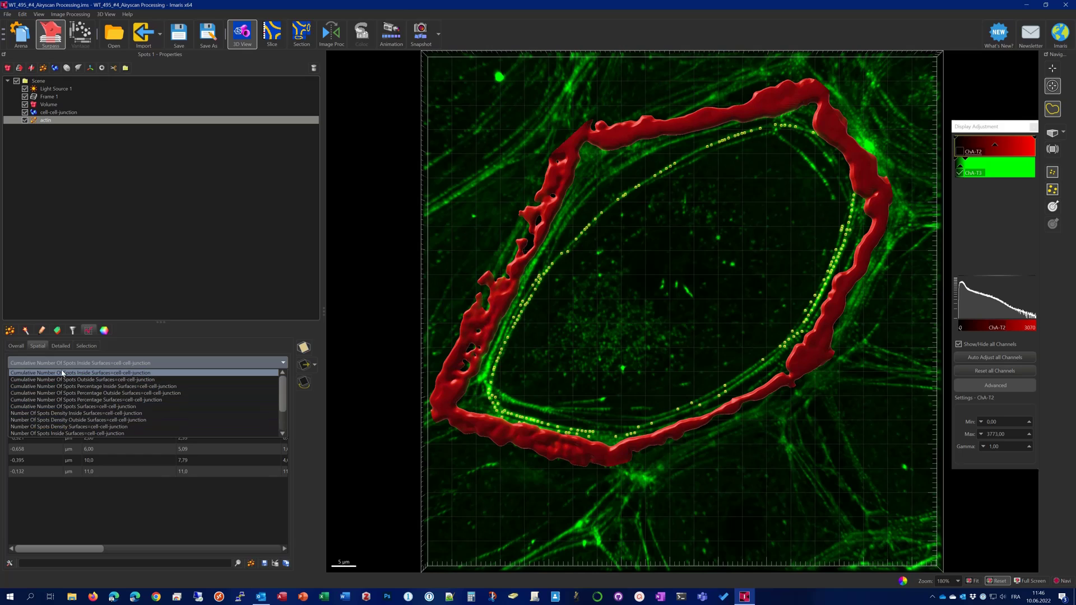
click(19, 349)
click(17, 346)
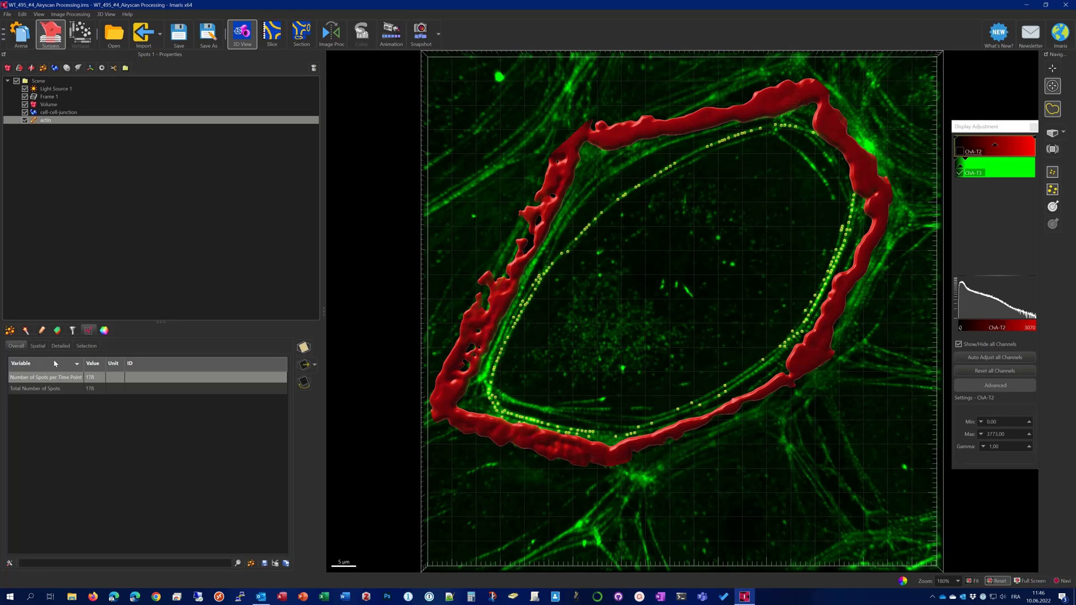
Step: List each actin spot's Shortest Distance to Surfaces value for cell-cell-junction and look through the whole list
click(66, 348)
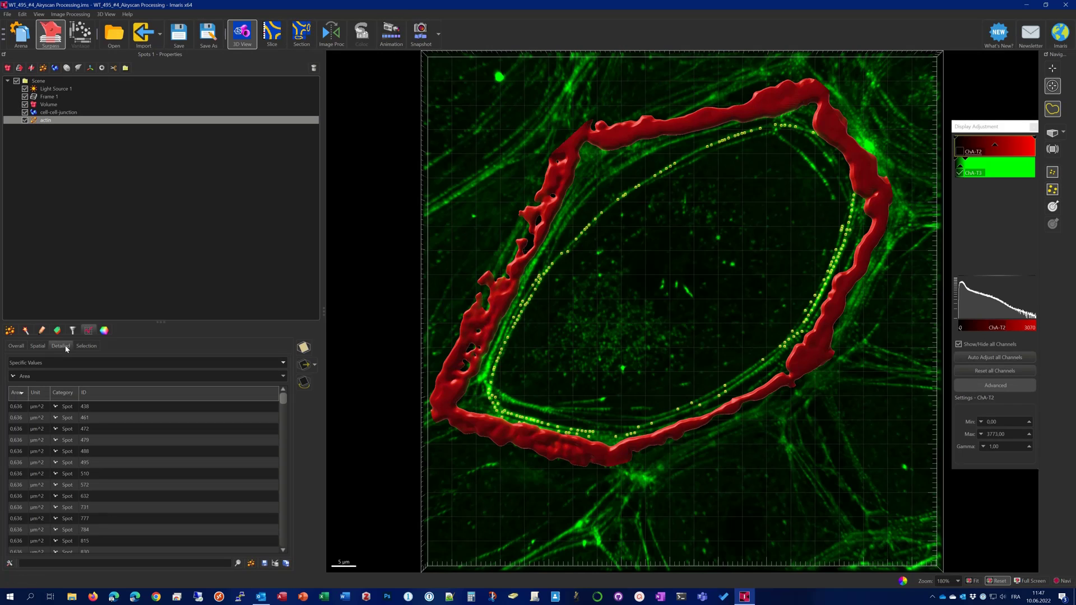
click(73, 376)
scroll(77, 408, down, 5)
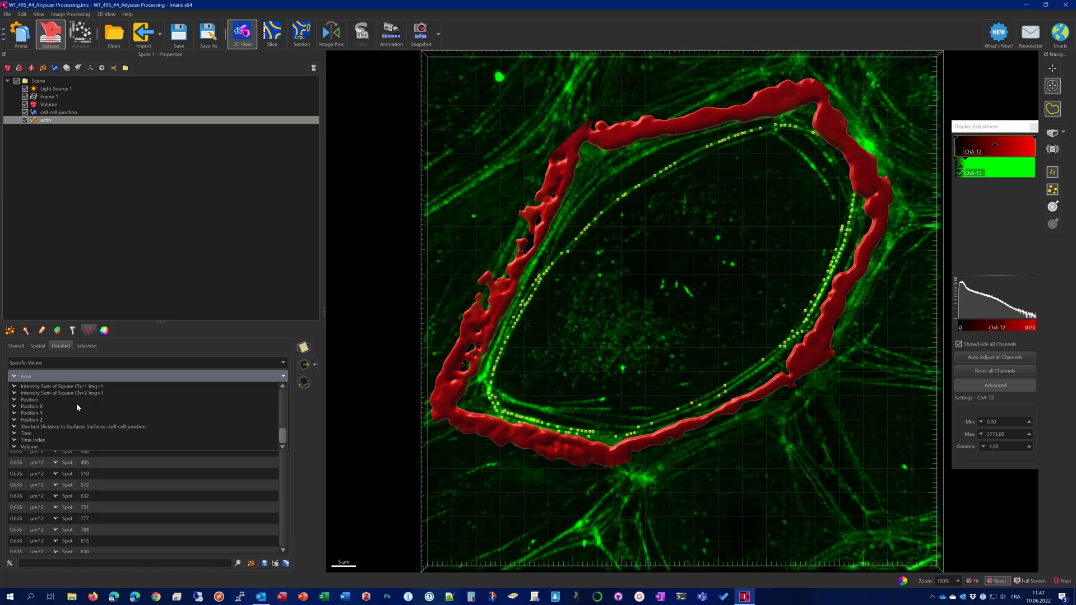
scroll(51, 429, down, 3)
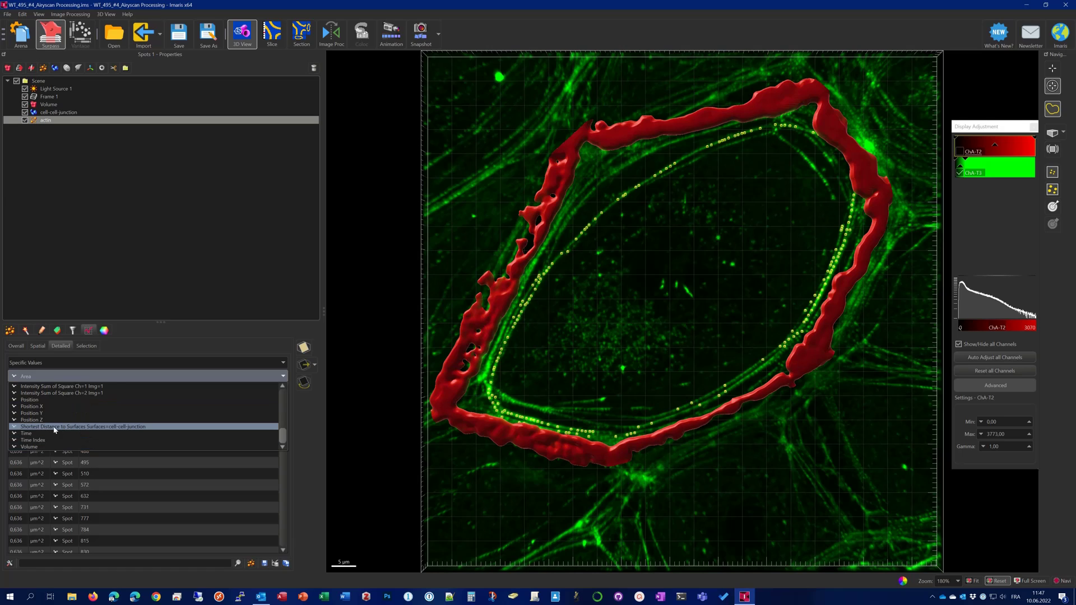
click(117, 427)
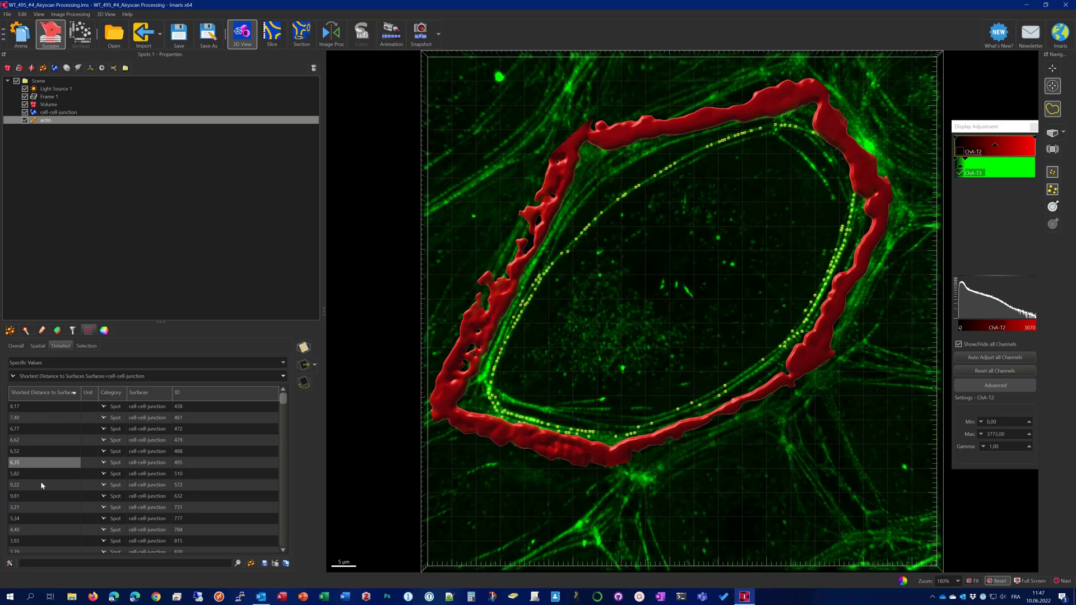
scroll(76, 485, down, 15)
scroll(77, 485, down, 15)
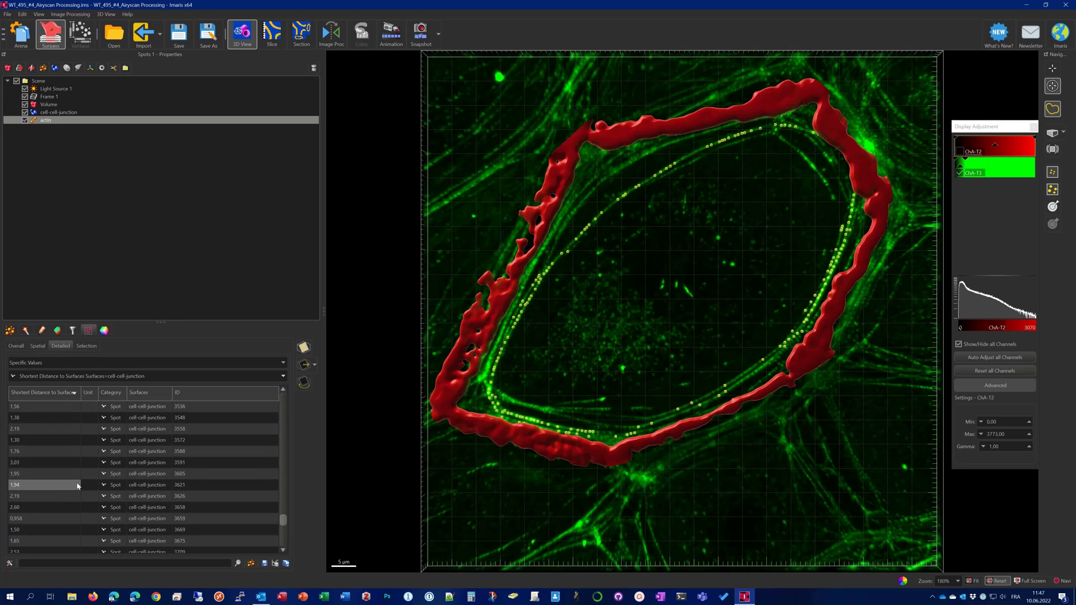
Step: Switch the detailed statistics to Average Values and highlight the Shortest Distance to Surfaces row for cell-cell-junction
click(82, 362)
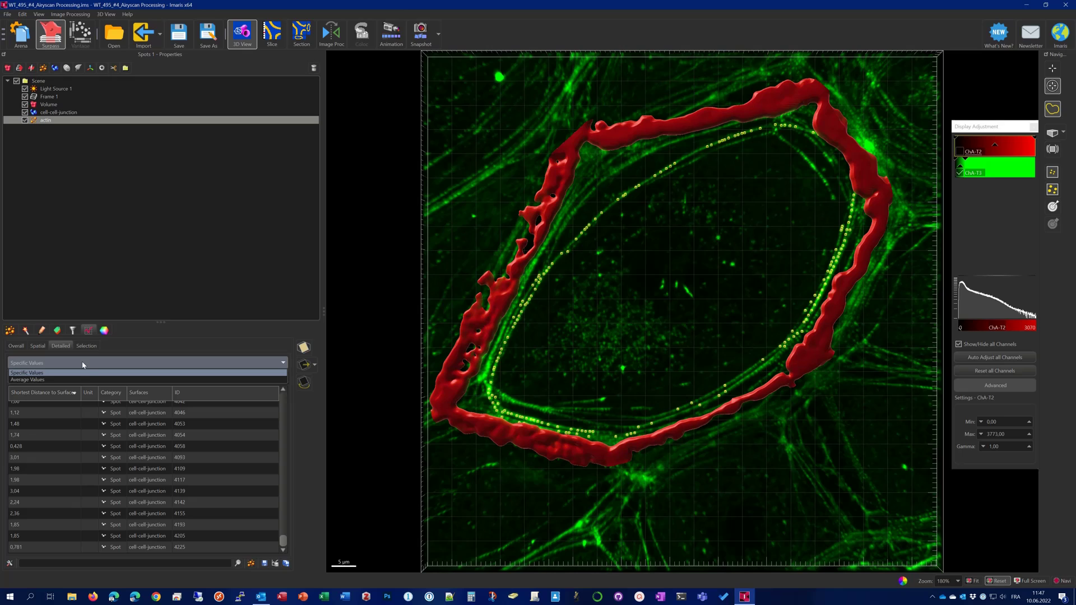
click(79, 383)
scroll(78, 448, down, 1)
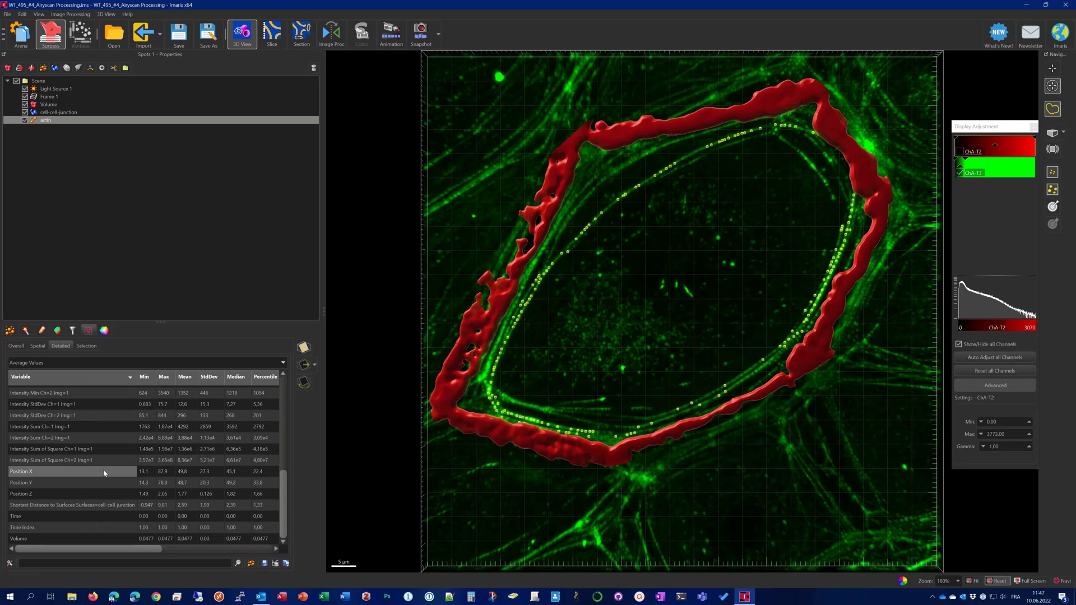
click(78, 507)
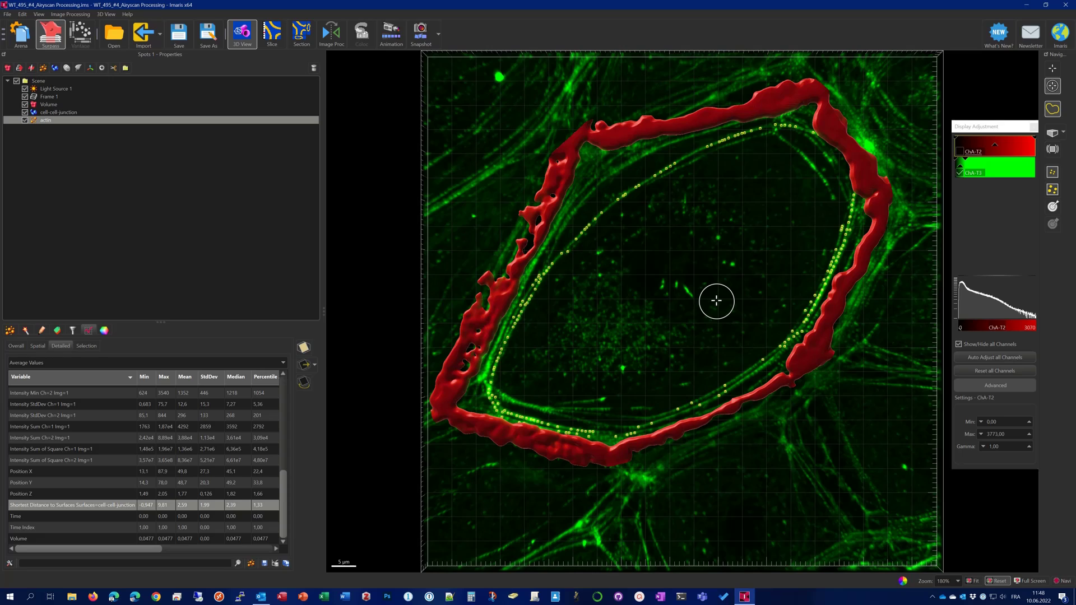
scroll(715, 301, down, 2)
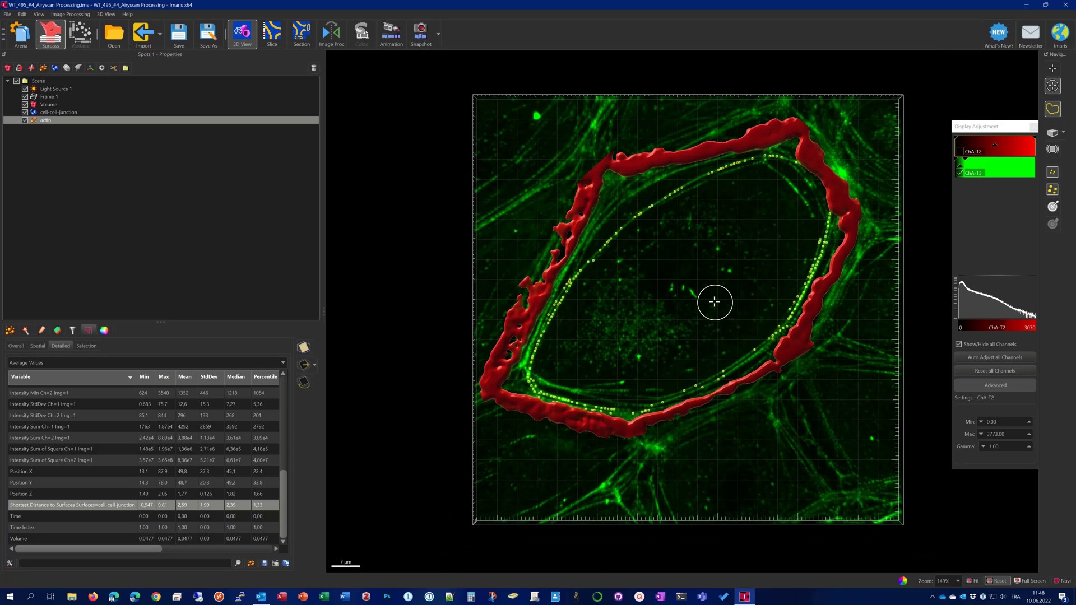